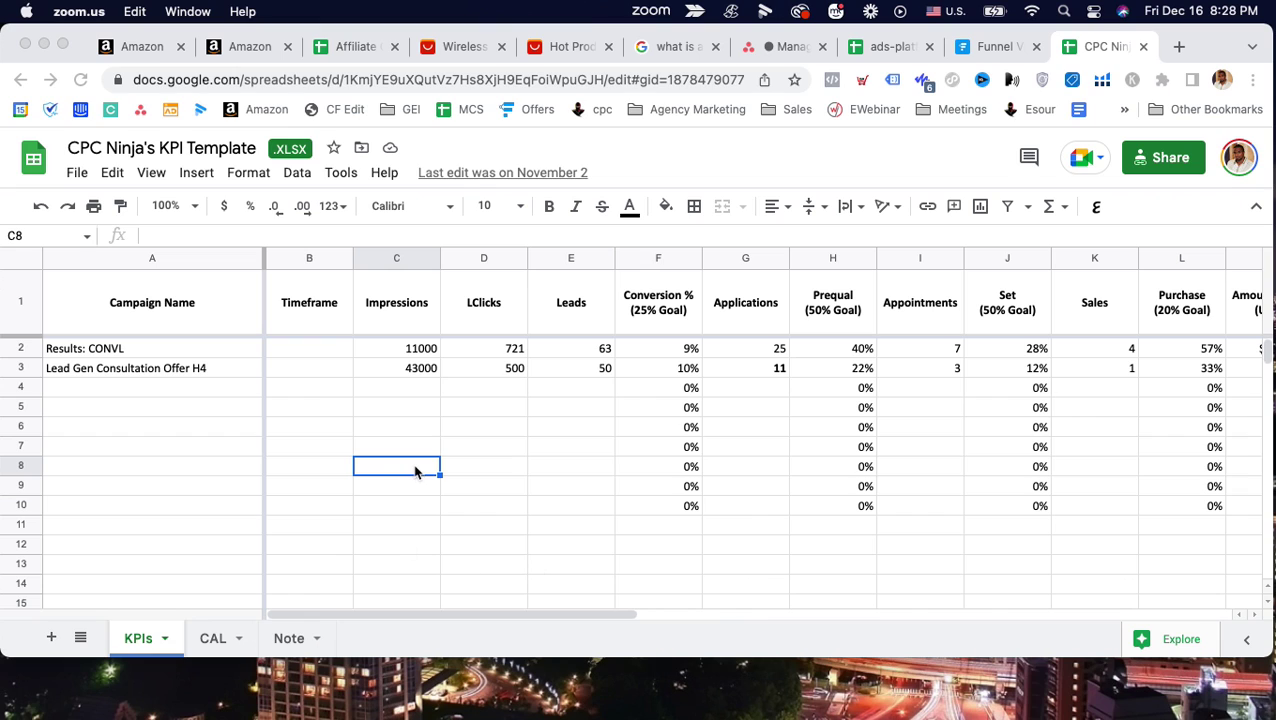
# Rename the first campaign in cell A2 to "Campaign Number 1"
pyautogui.click(222, 356)
pyautogui.click(209, 350)
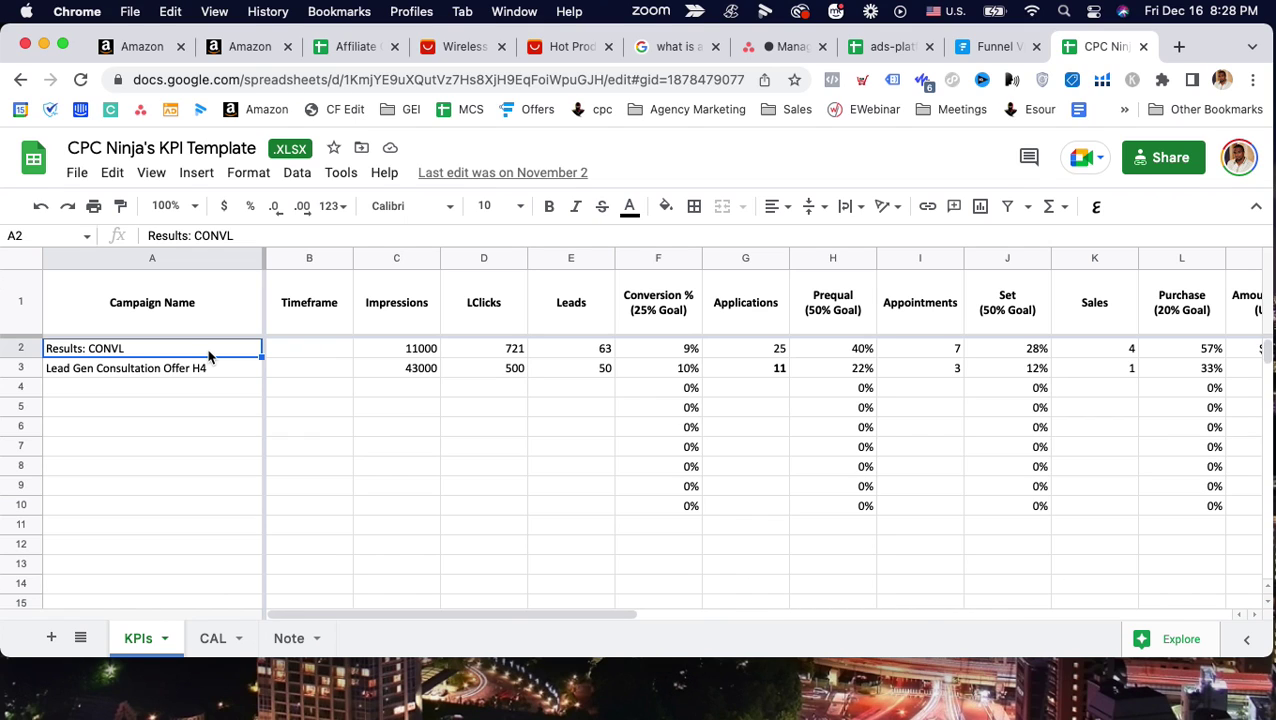
pyautogui.write('Ca')
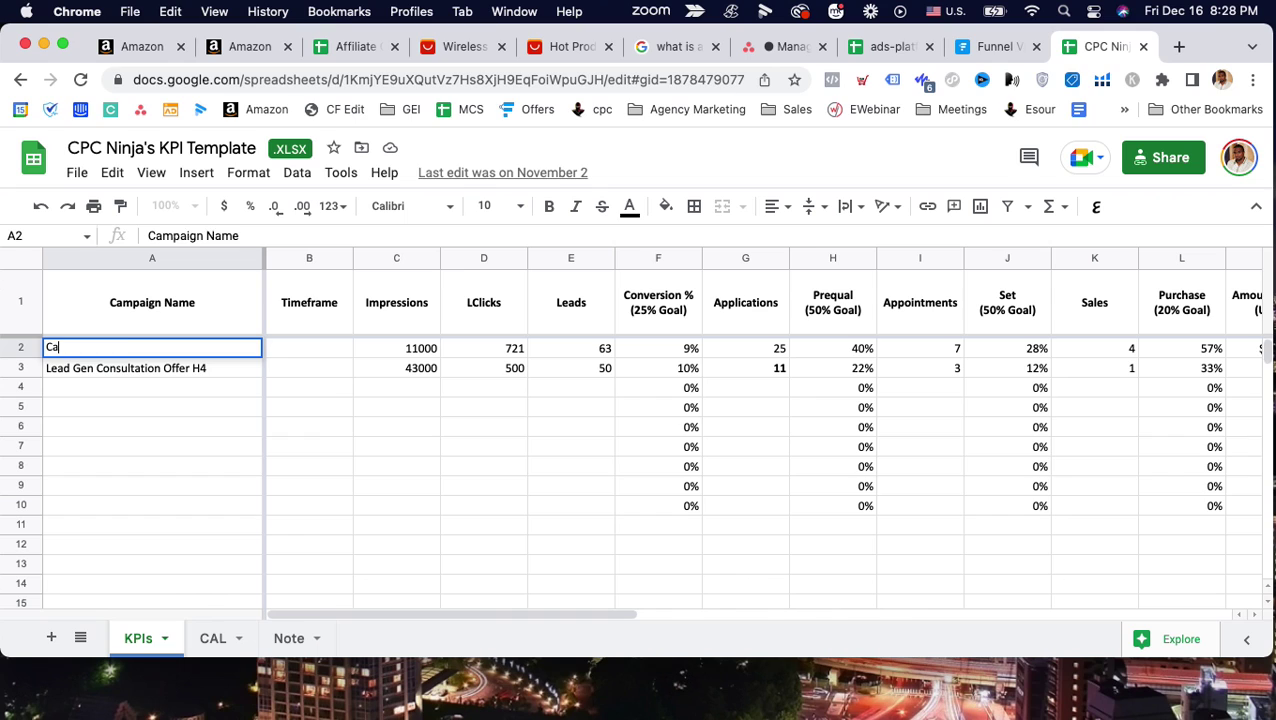
pyautogui.write('mpaign Number 1')
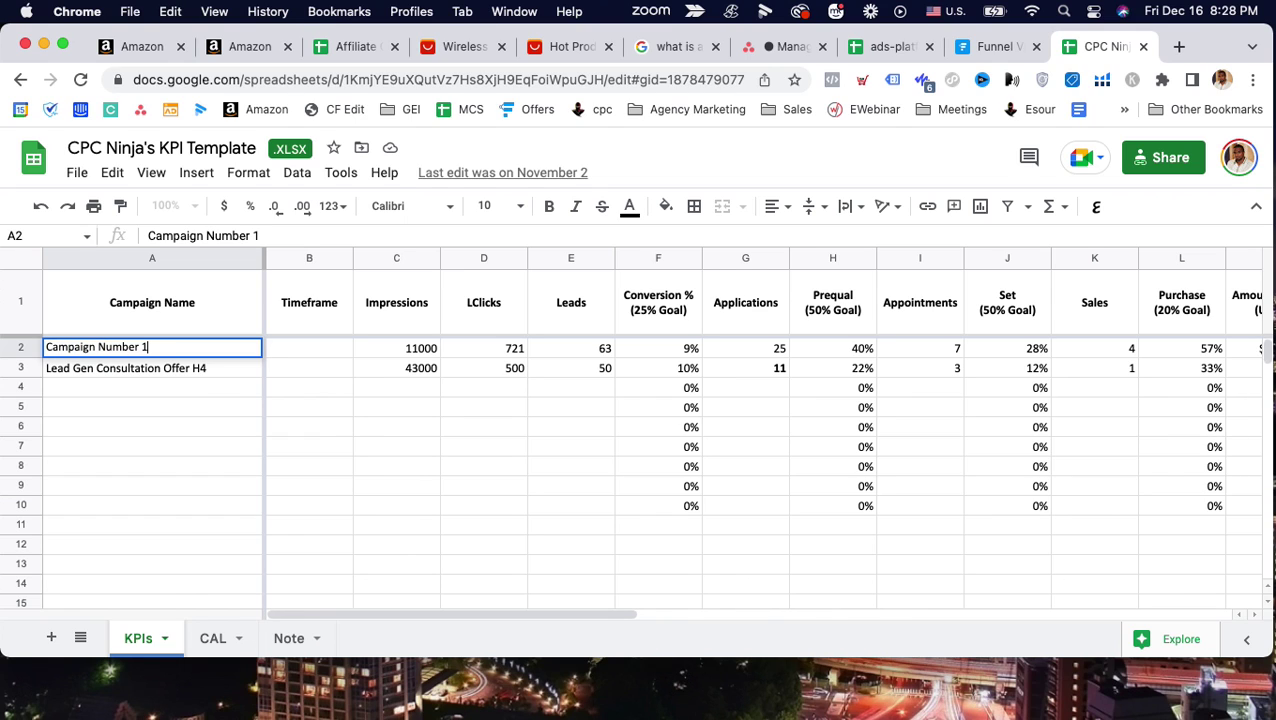
pyautogui.click(430, 508)
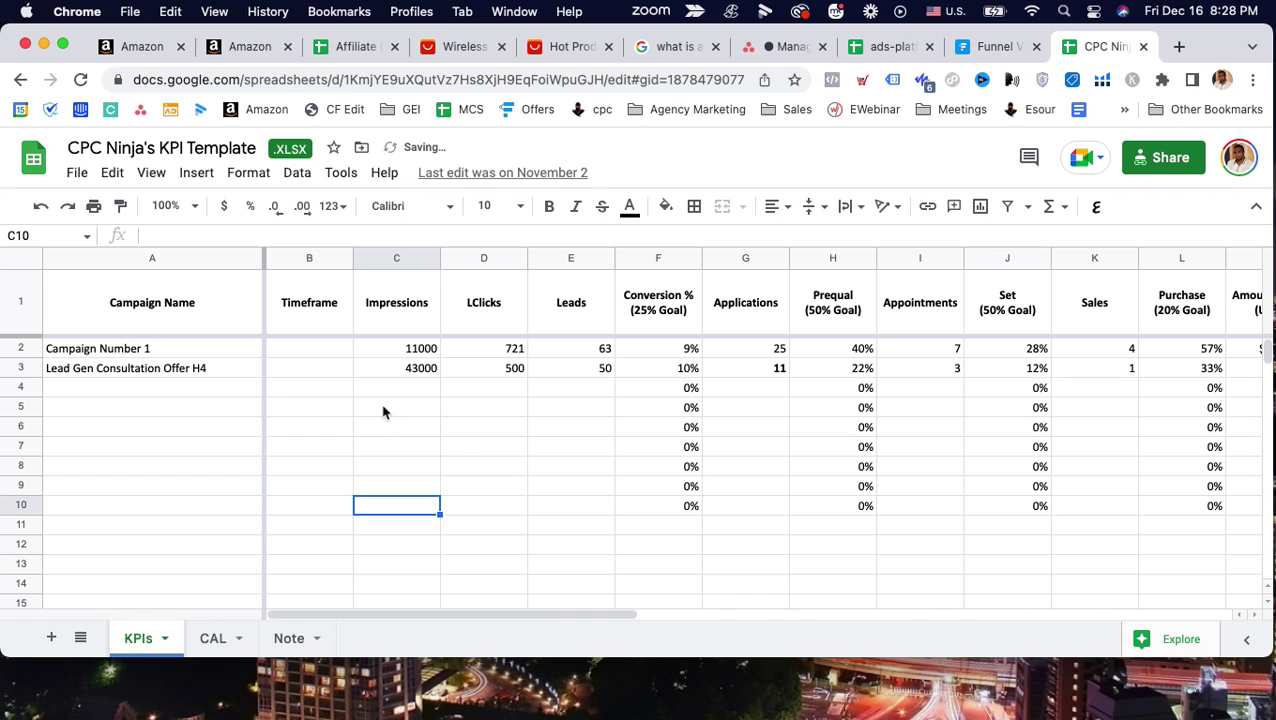
# Enter "Dec 1 - Dec 16" as the timeframe for Campaign Number 1 in cell B2
pyautogui.click(326, 352)
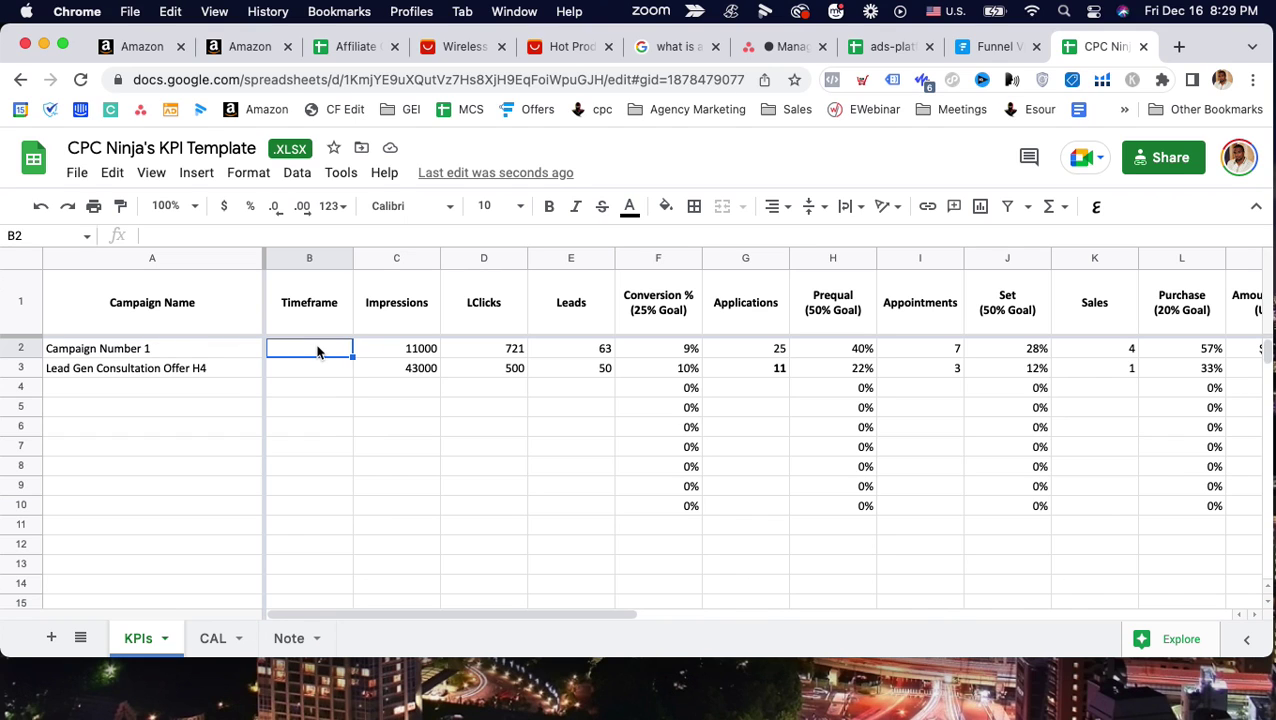
pyautogui.write('Dec 1')
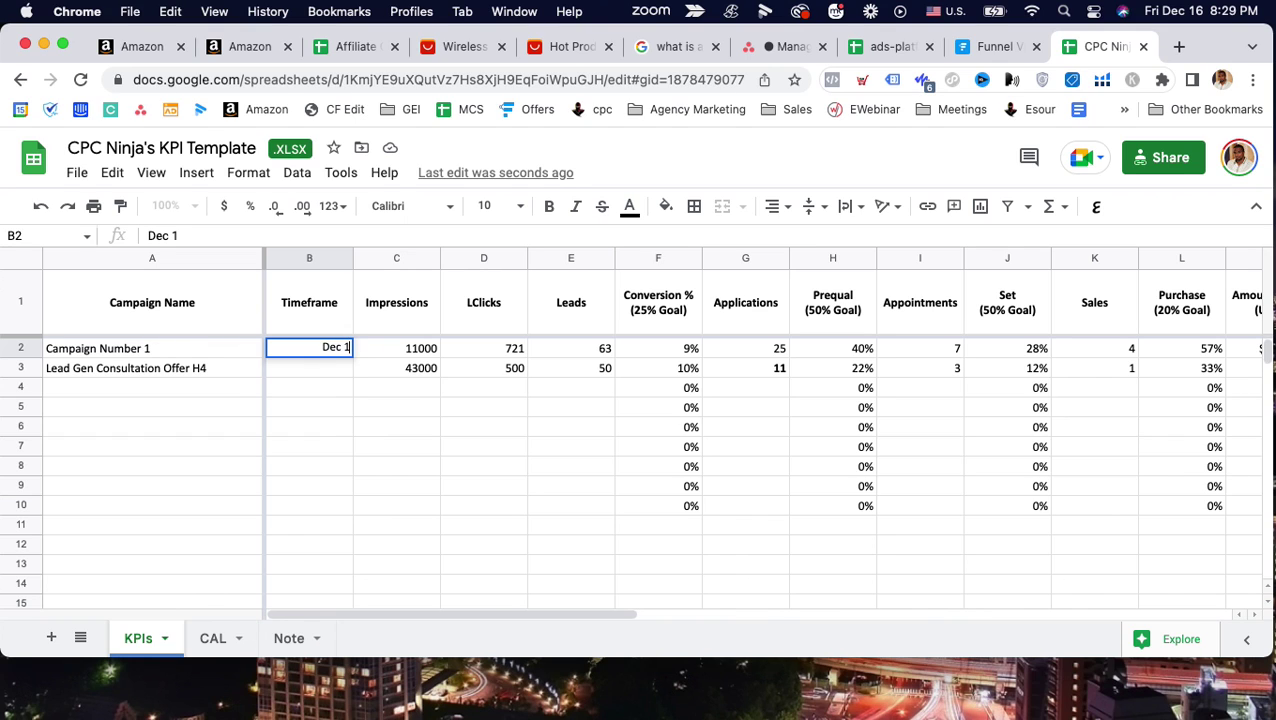
pyautogui.write(' - Dec 16')
pyautogui.press('Return')
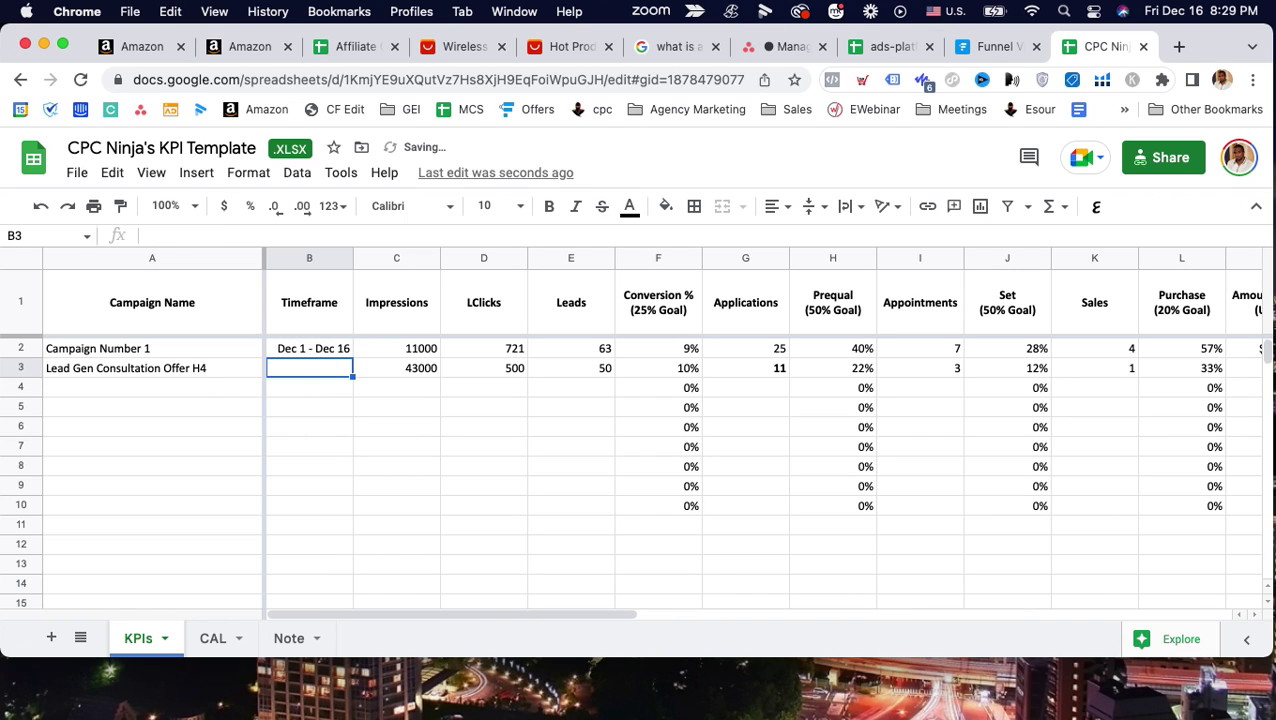
# Set the impressions for Campaign Number 1 in cell C2 to 19000
pyautogui.click(415, 352)
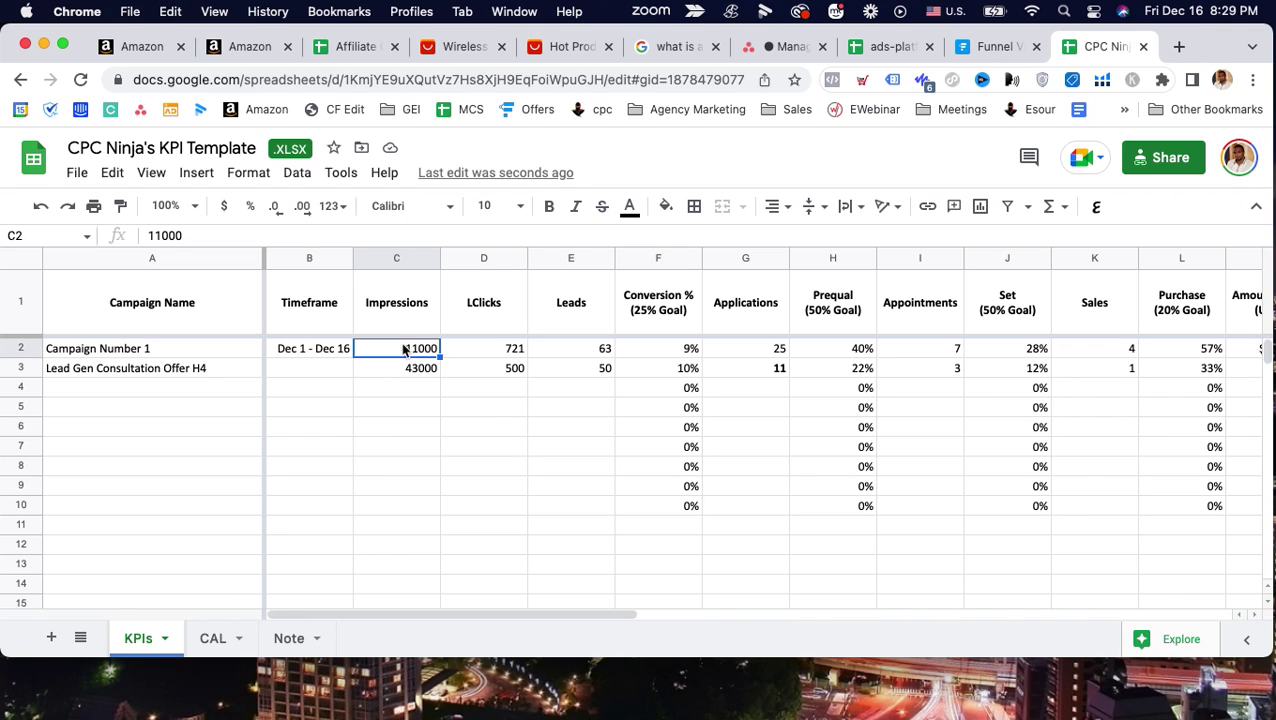
pyautogui.click(324, 349)
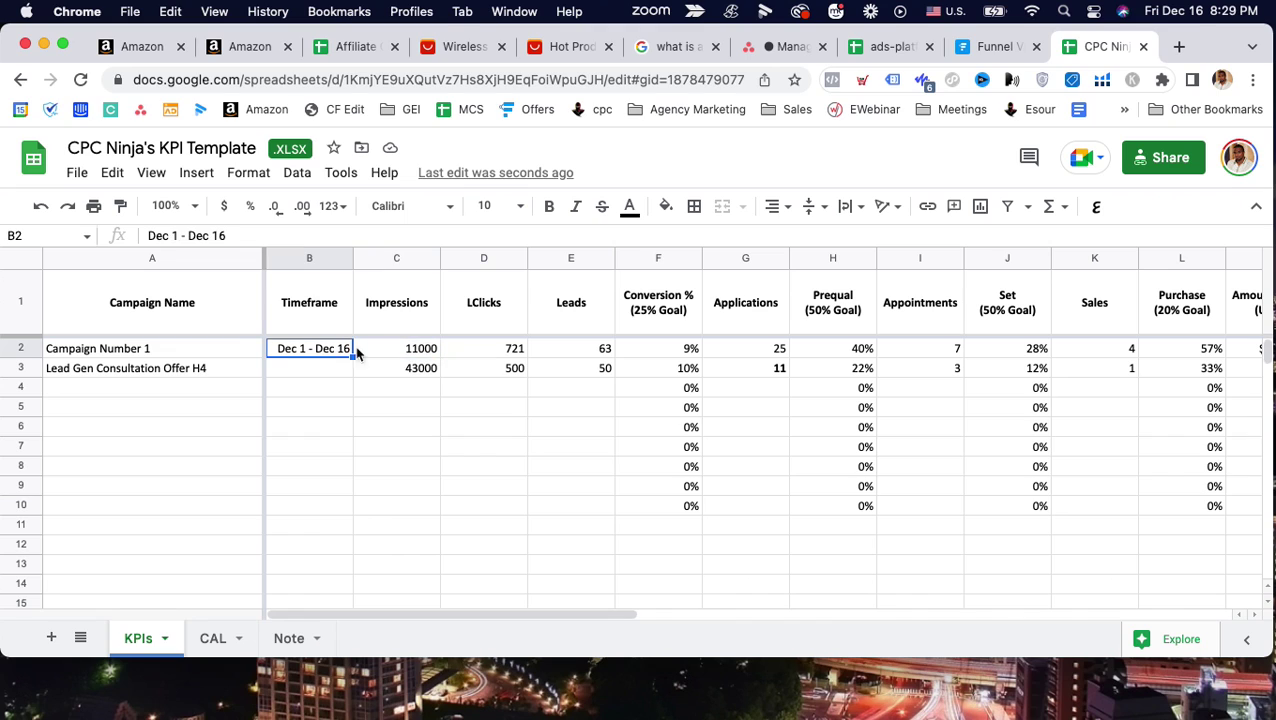
pyautogui.click(408, 356)
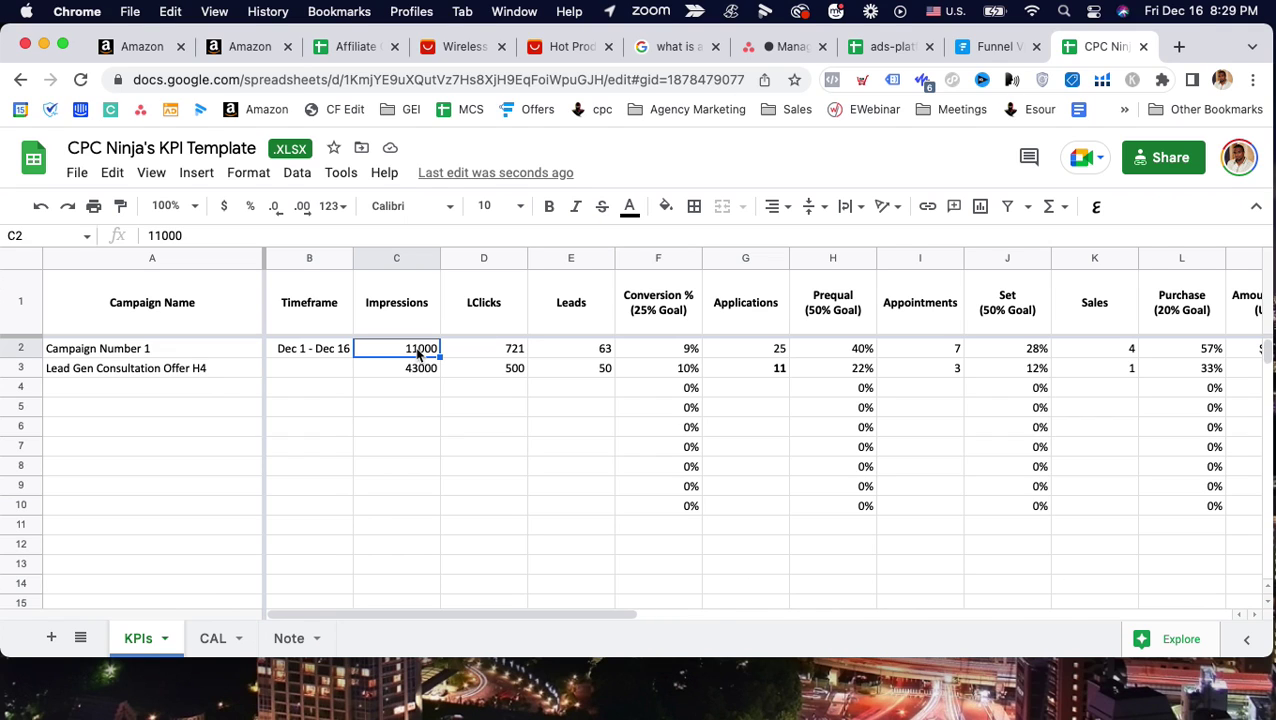
pyautogui.doubleClick(418, 350)
pyautogui.press('BackSpace')
pyautogui.write('9')
pyautogui.press('Return')
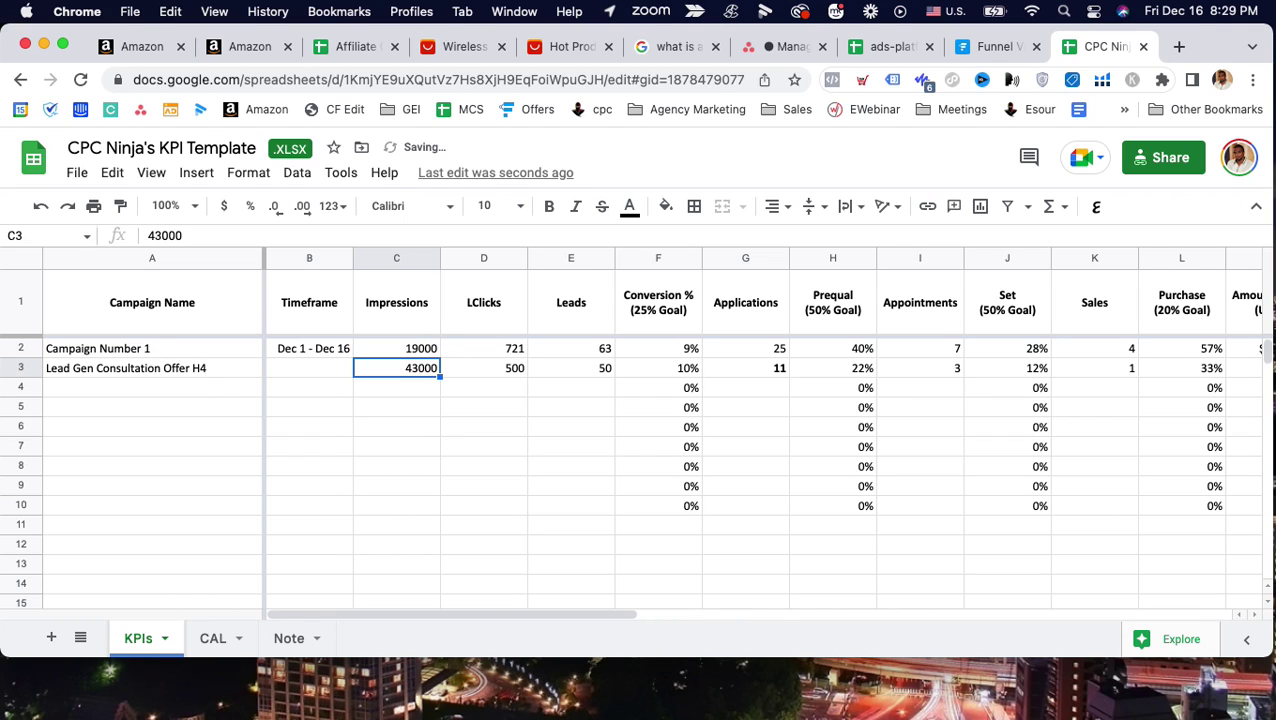
pyautogui.click(426, 308)
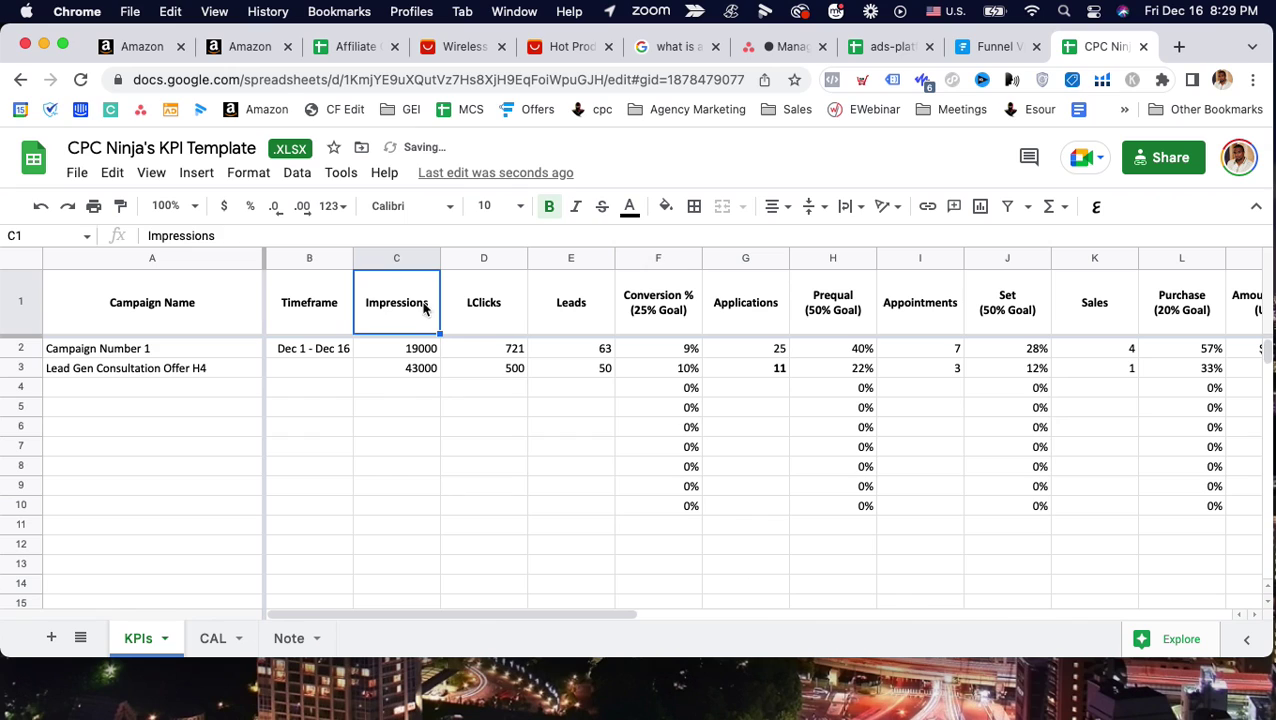
pyautogui.click(418, 508)
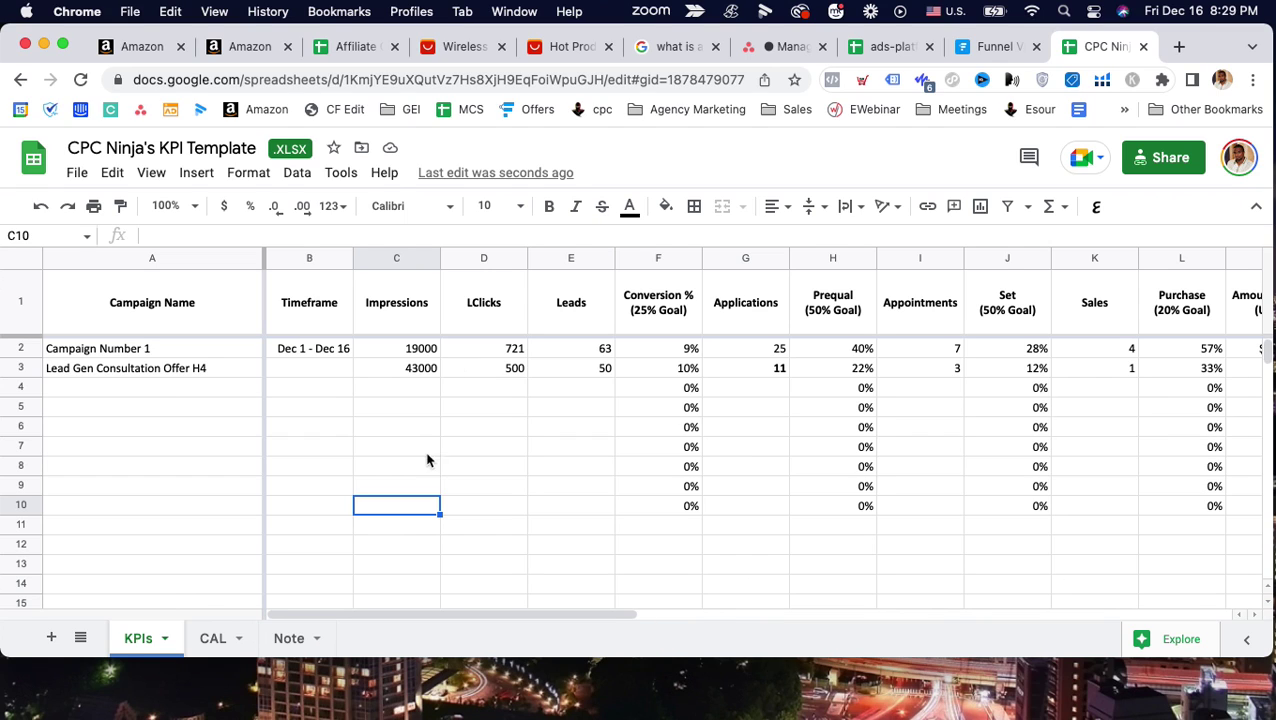
# Set the LClicks value for Campaign Number 1 in cell D2 to 924
pyautogui.click(477, 352)
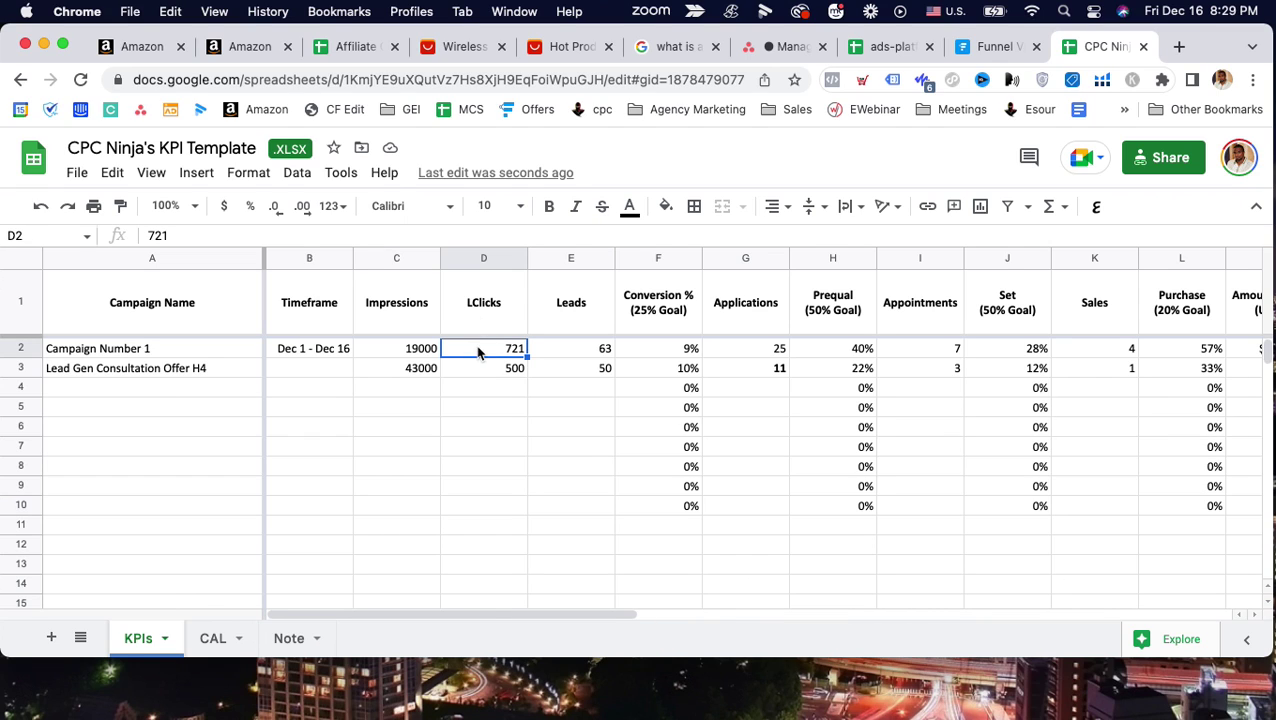
pyautogui.click(464, 470)
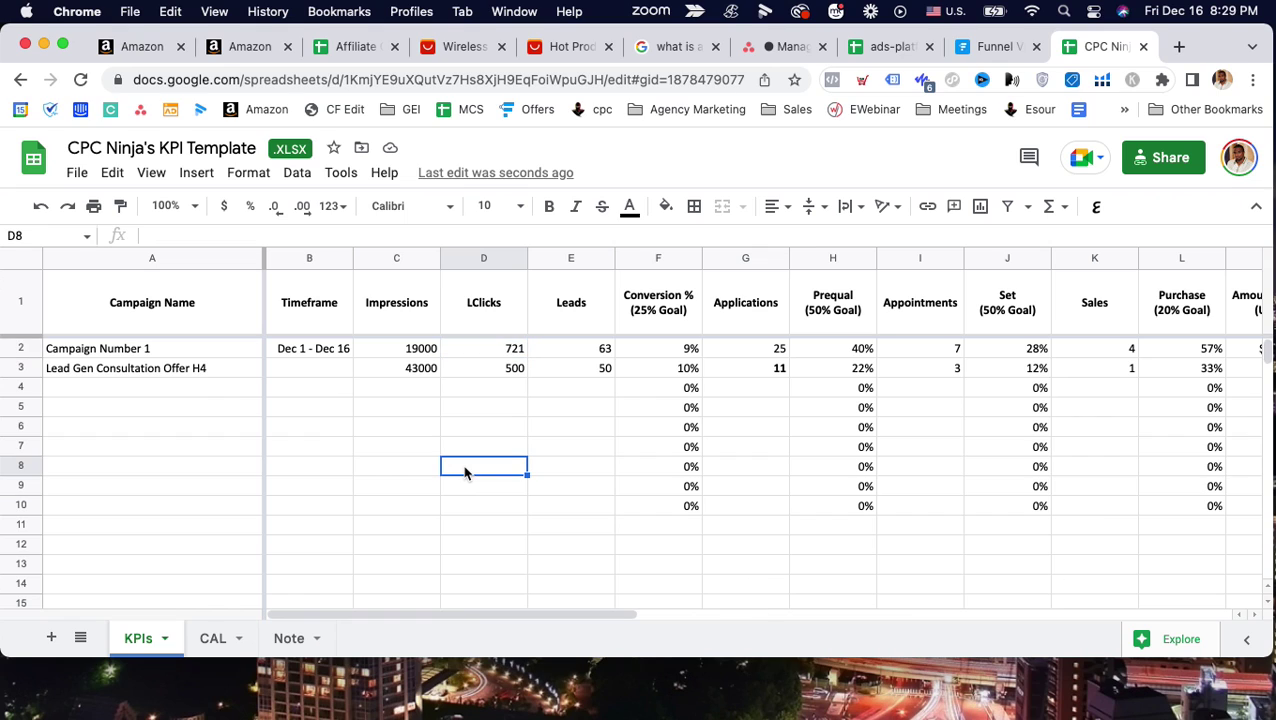
pyautogui.click(513, 354)
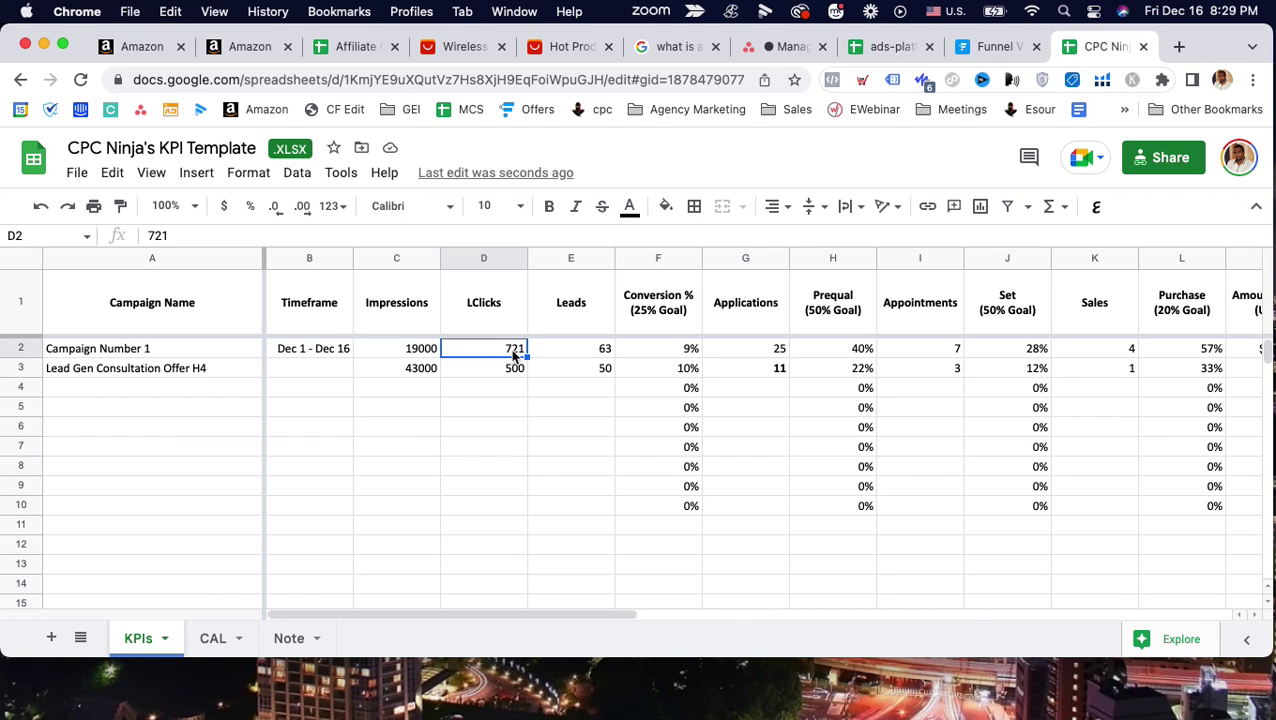
pyautogui.doubleClick(513, 354)
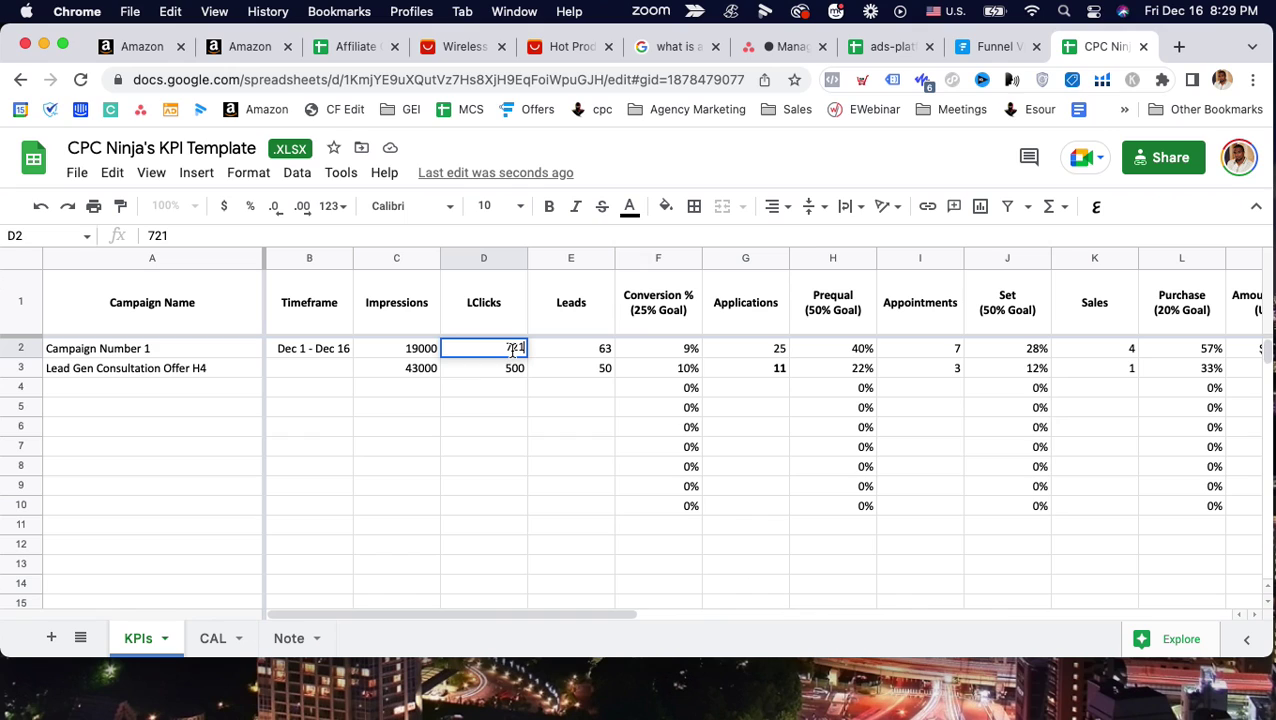
pyautogui.click(513, 347)
pyautogui.press('BackSpace')
pyautogui.write('9')
pyautogui.press('Right')
pyautogui.press('Right')
pyautogui.press('BackSpace')
pyautogui.write('4')
pyautogui.press('Return')
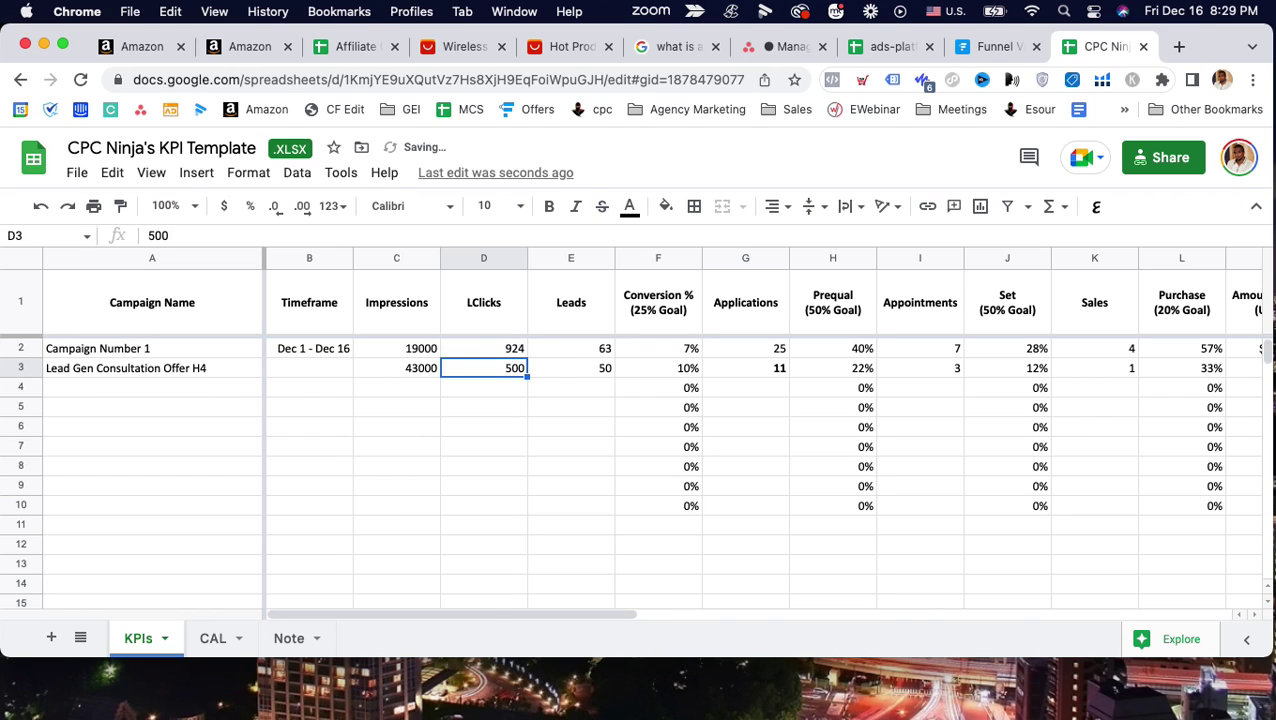
# Examine the Leads, Applications, Appointments and Sales columns as successive stages of the campaign funnel
pyautogui.click(485, 355)
pyautogui.click(565, 357)
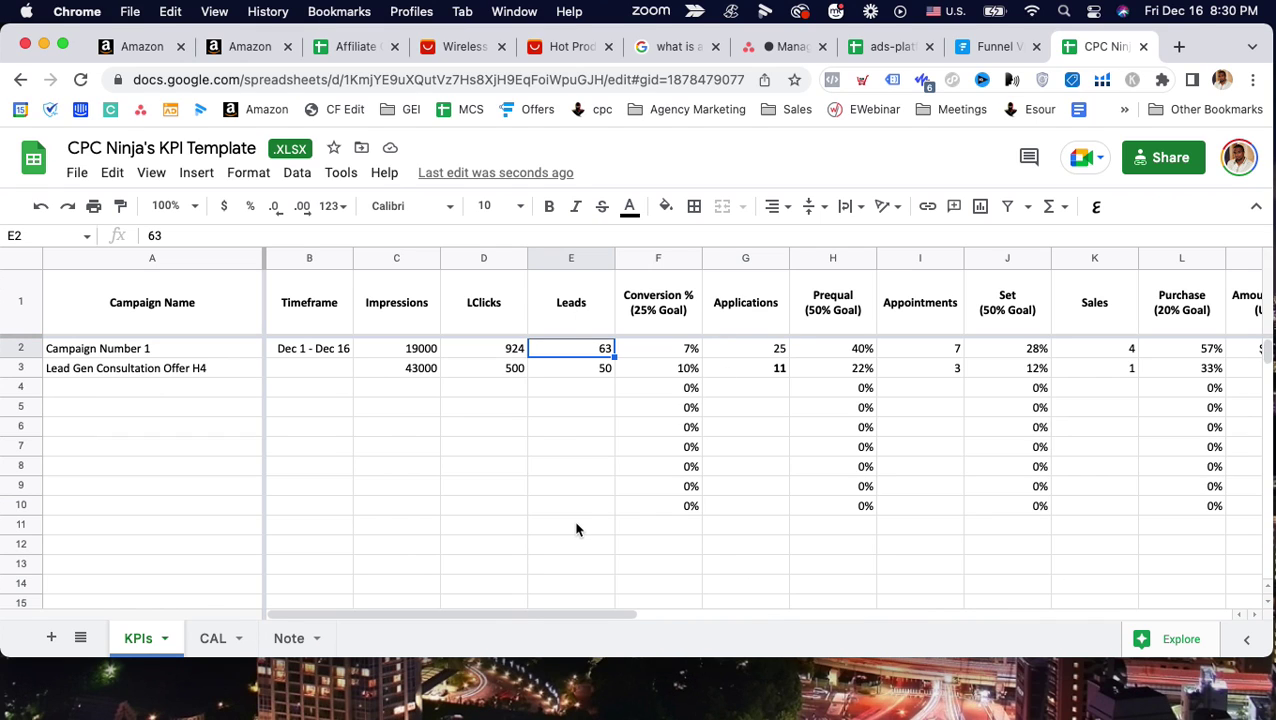
pyautogui.click(578, 321)
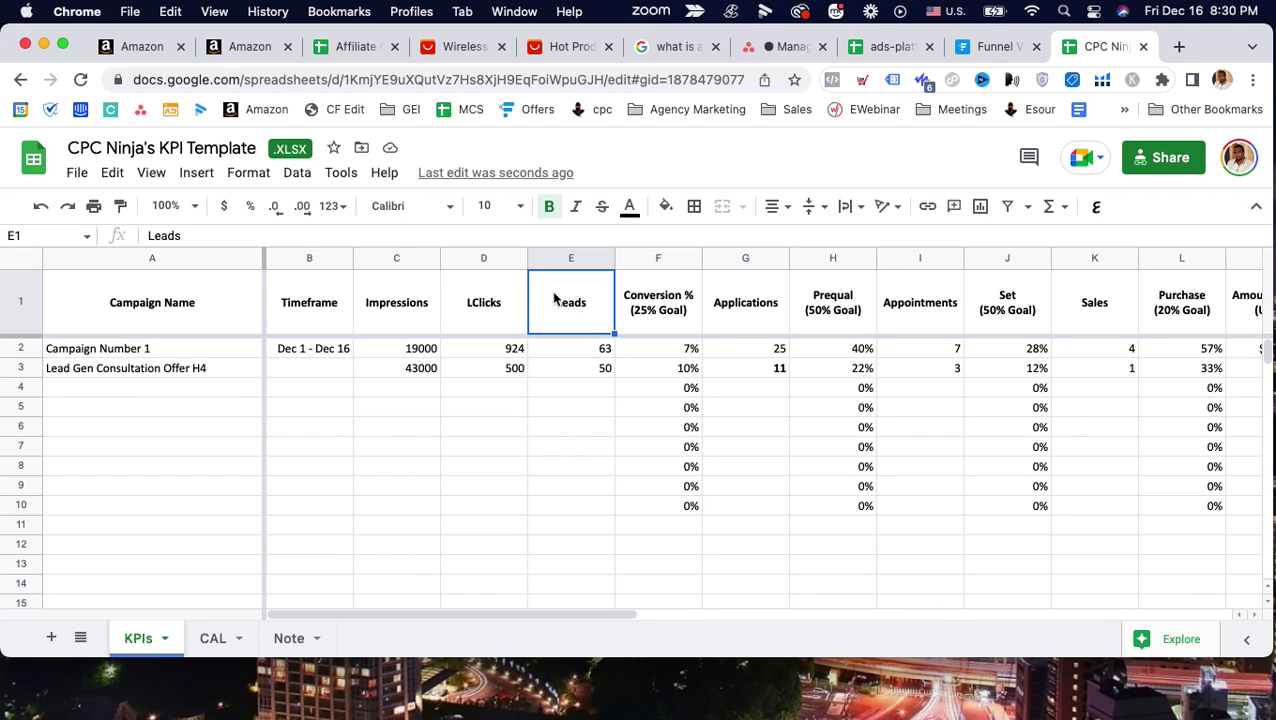
pyautogui.click(761, 316)
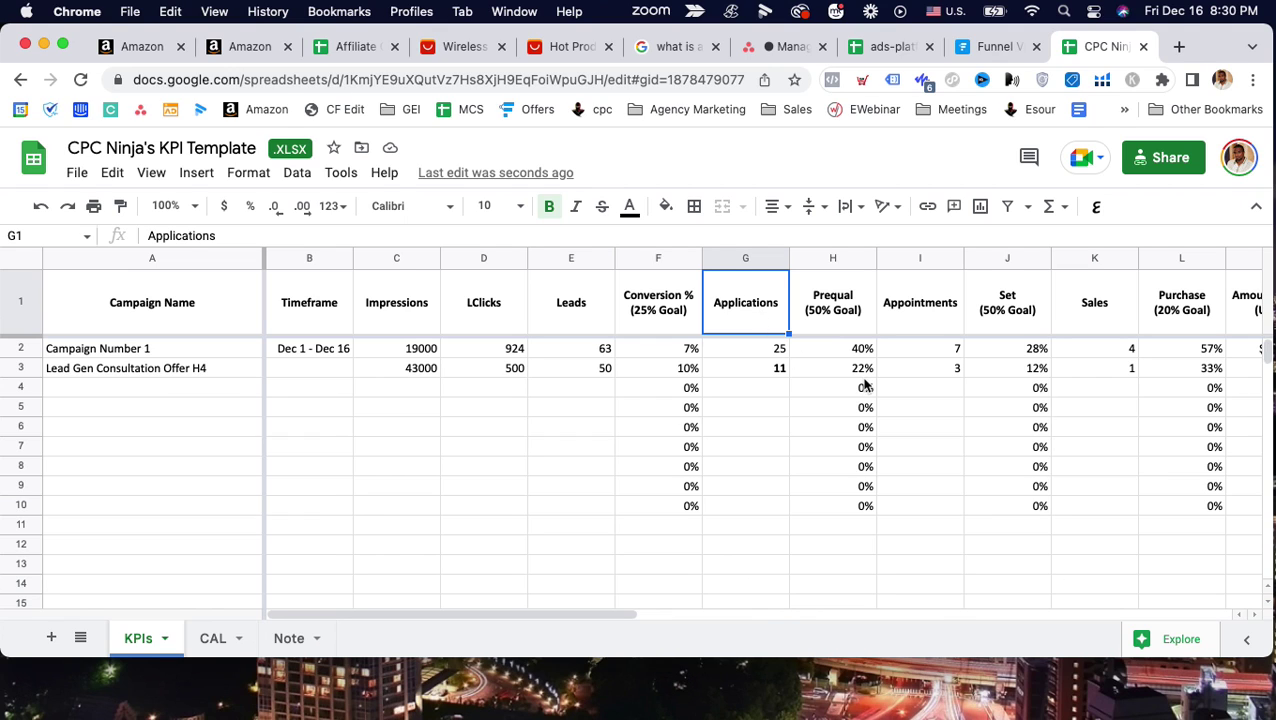
pyautogui.click(943, 313)
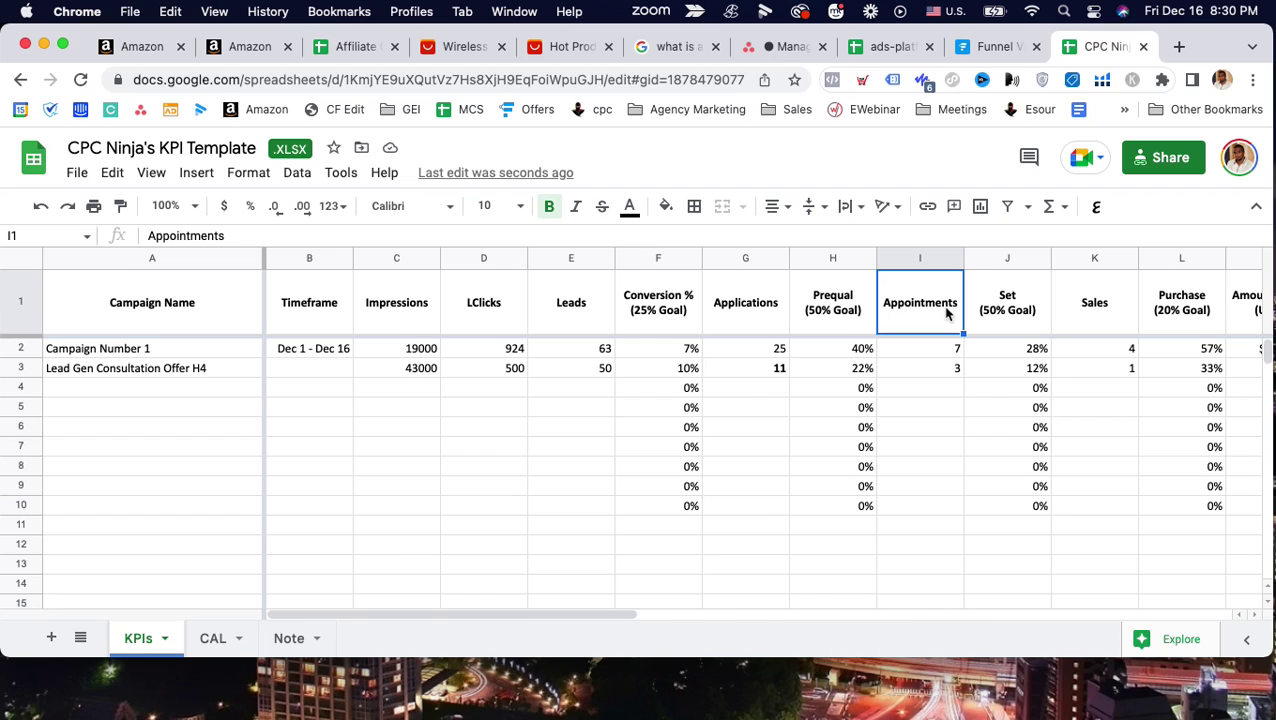
pyautogui.click(1096, 316)
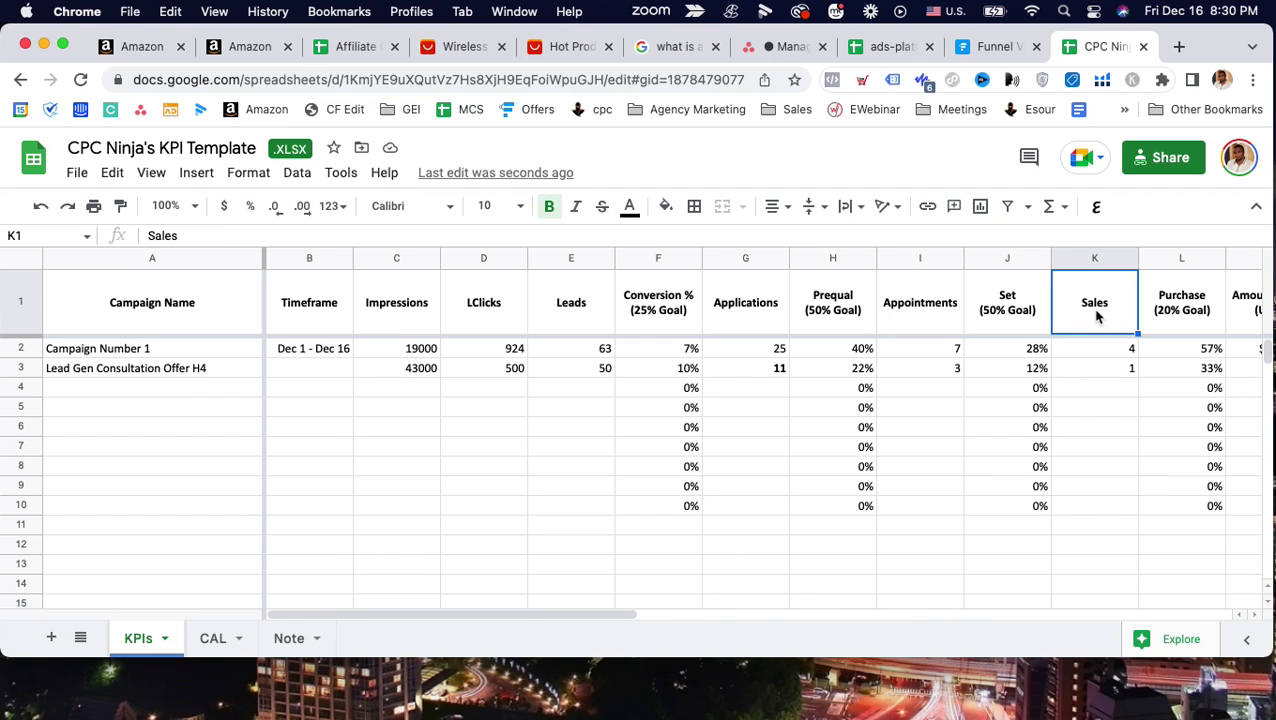
pyautogui.click(903, 318)
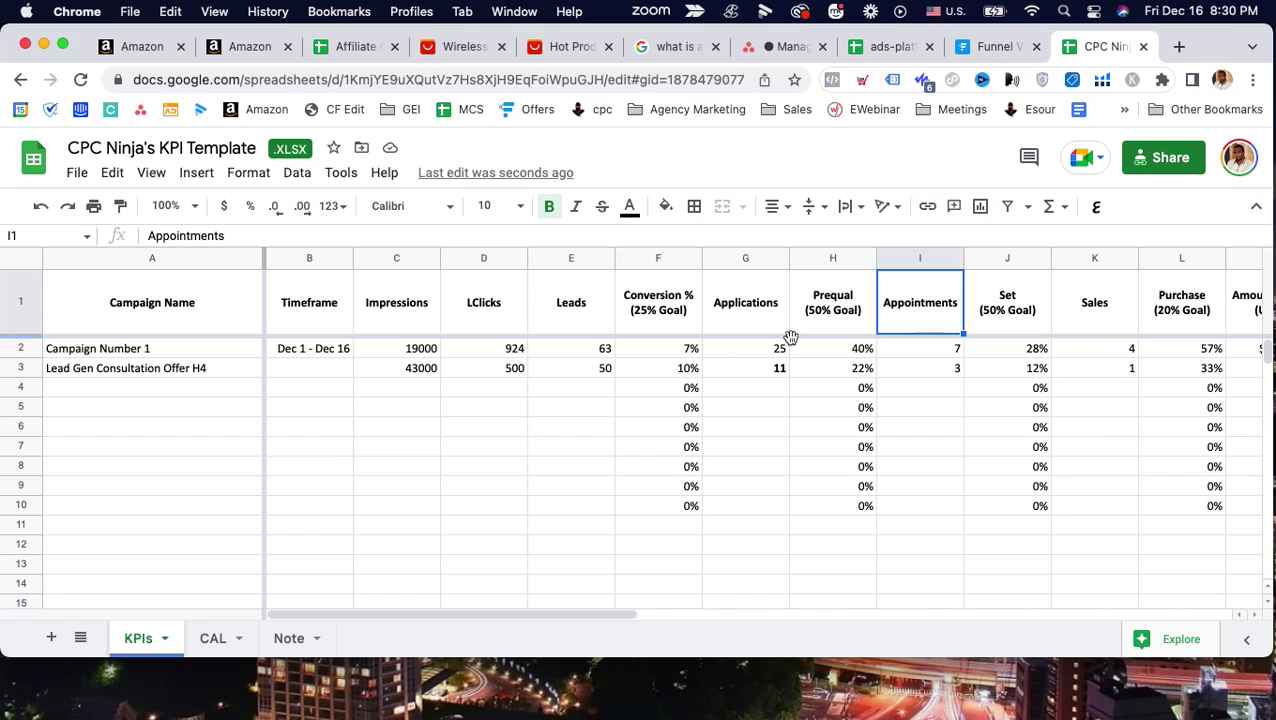
pyautogui.click(541, 305)
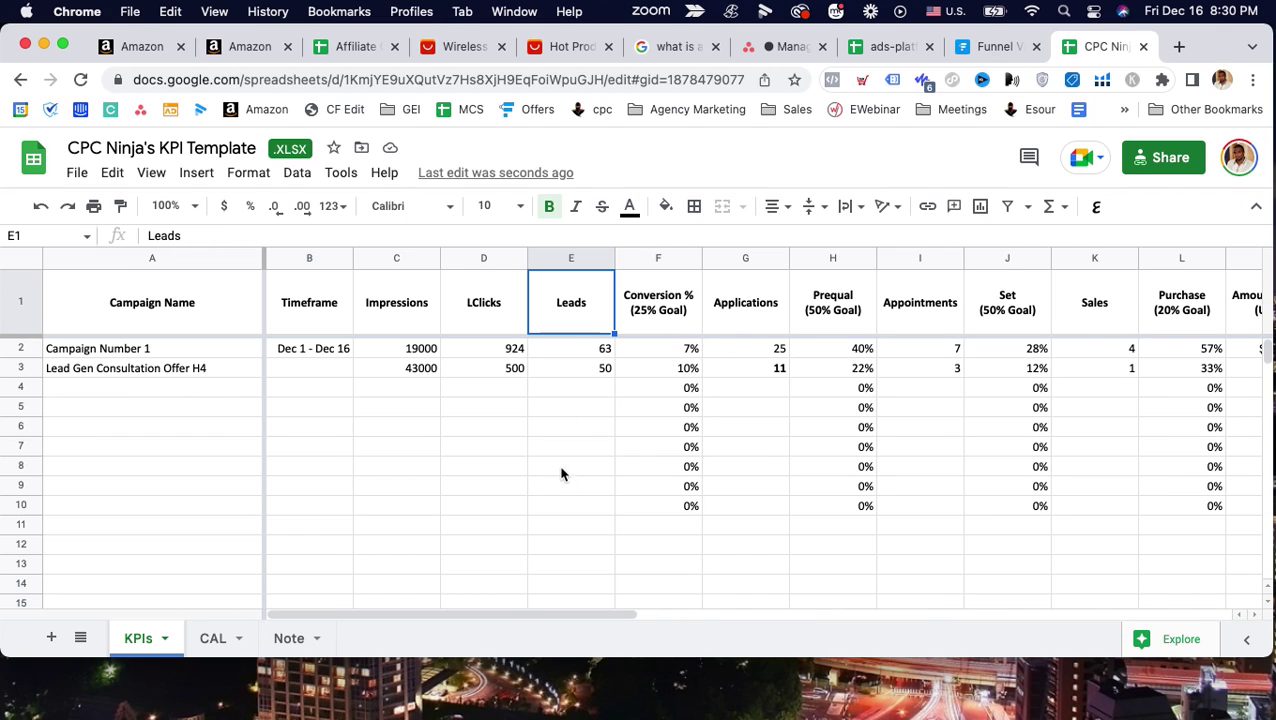
pyautogui.click(560, 527)
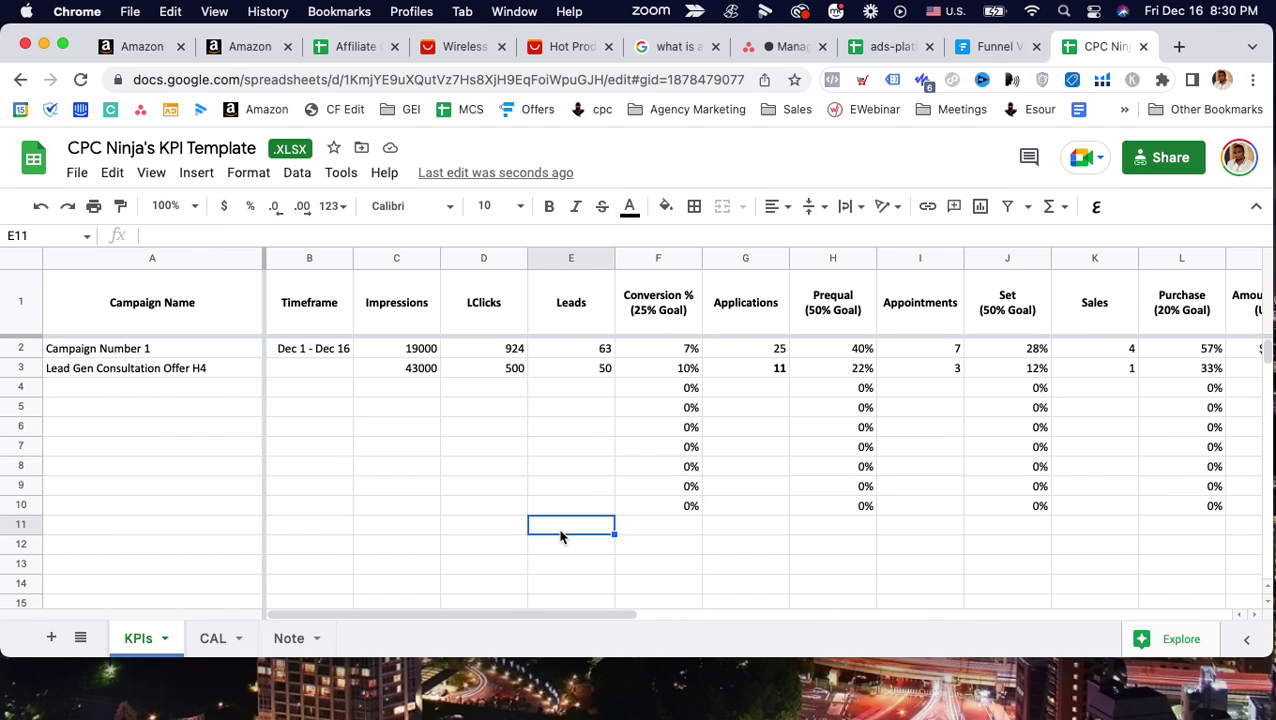
pyautogui.click(570, 322)
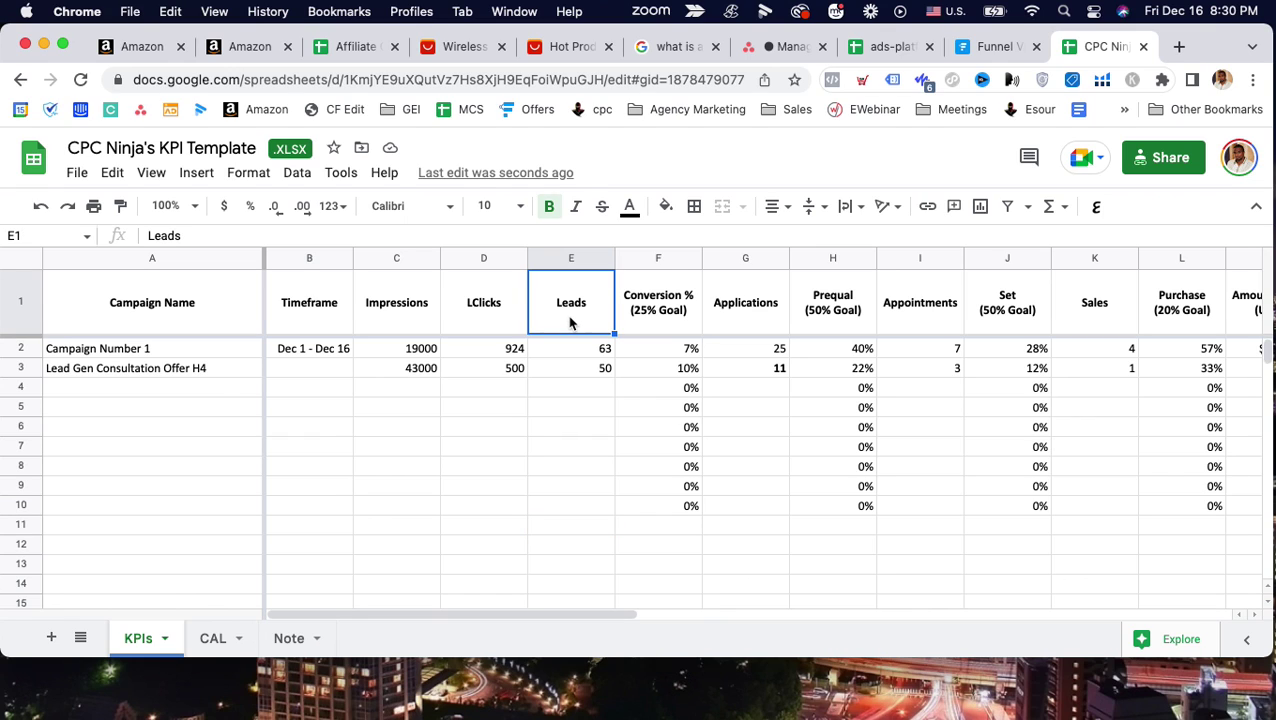
pyautogui.click(754, 313)
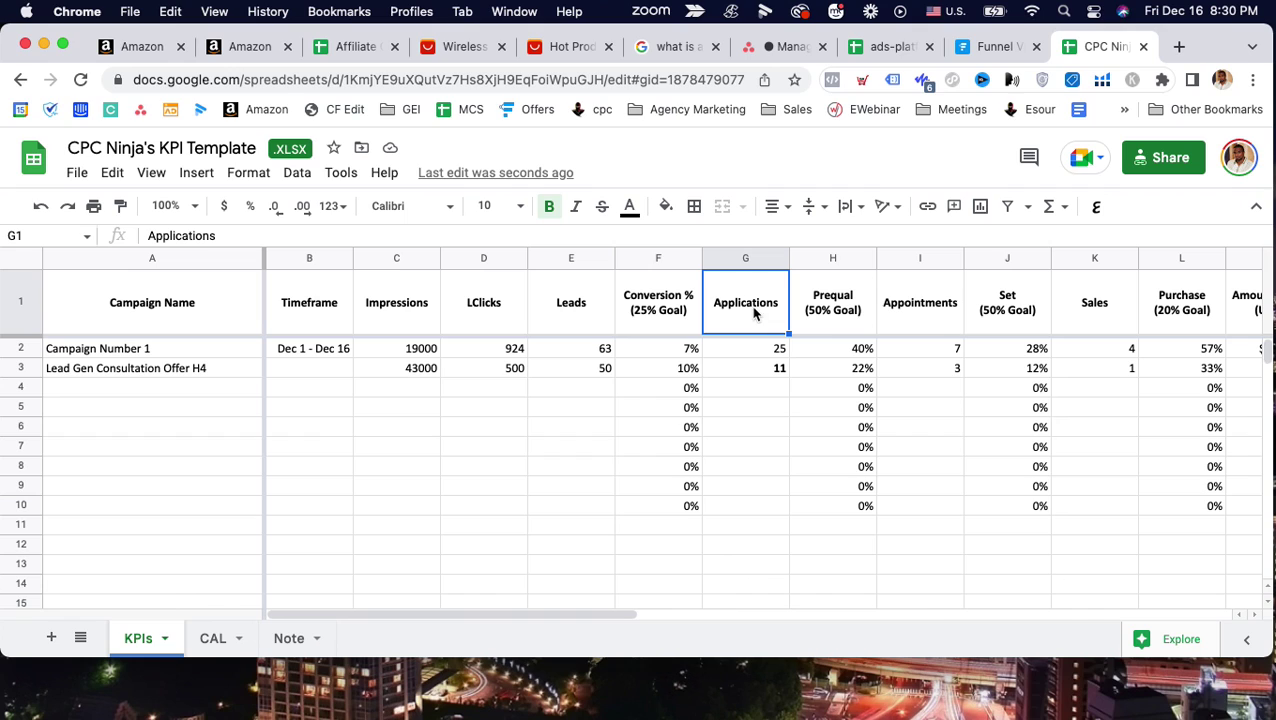
pyautogui.click(922, 316)
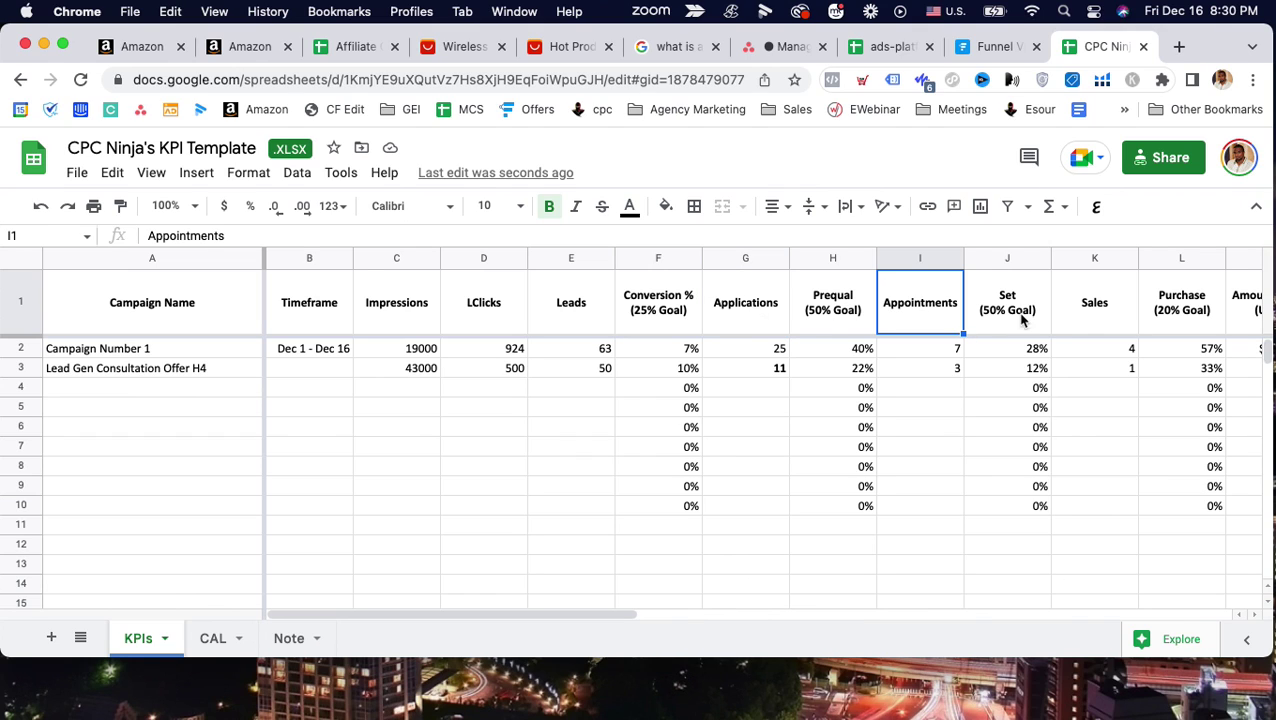
pyautogui.click(1095, 306)
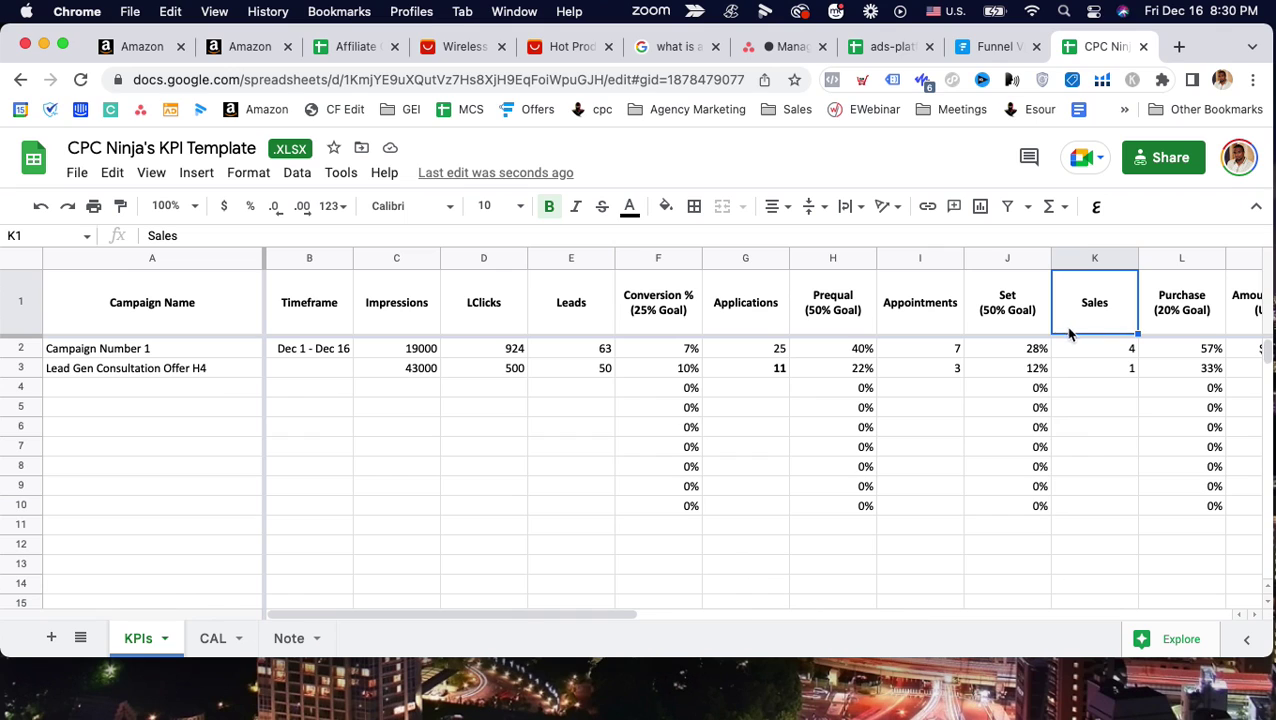
# Set the number of leads for Campaign Number 1 in cell E2 to 81
pyautogui.click(548, 318)
pyautogui.click(575, 360)
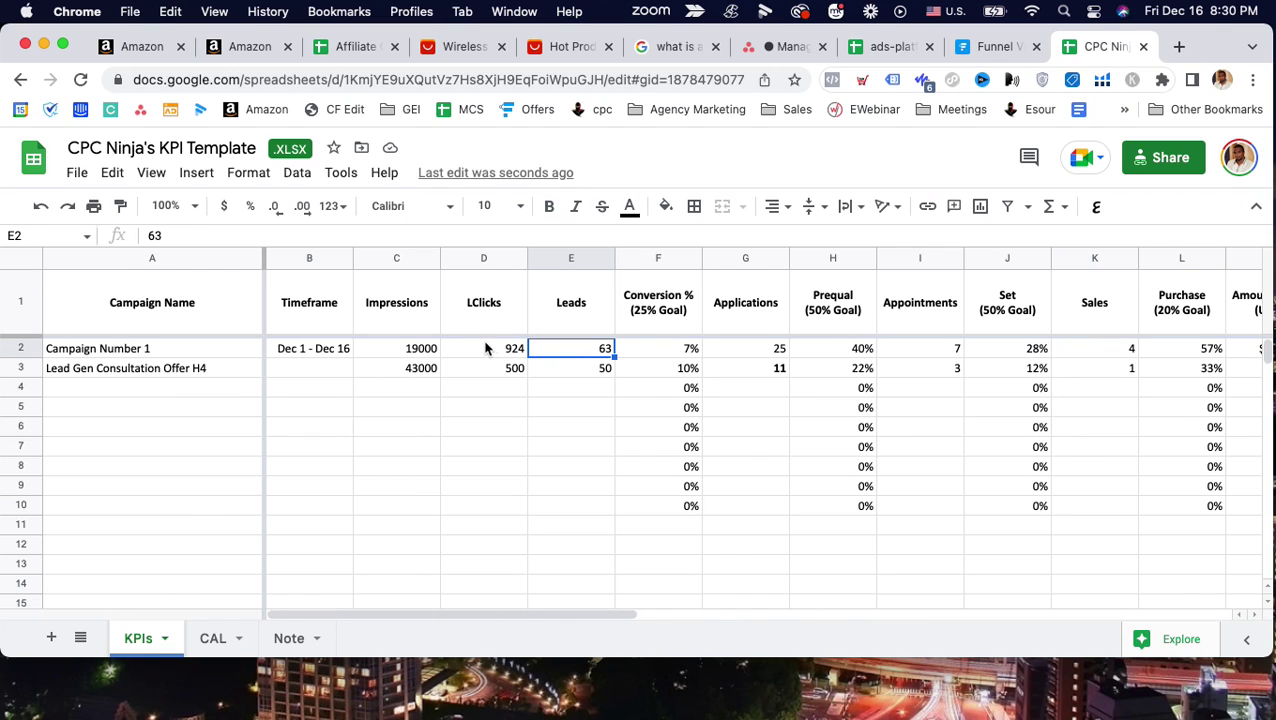
pyautogui.click(490, 350)
pyautogui.click(572, 354)
pyautogui.write('81')
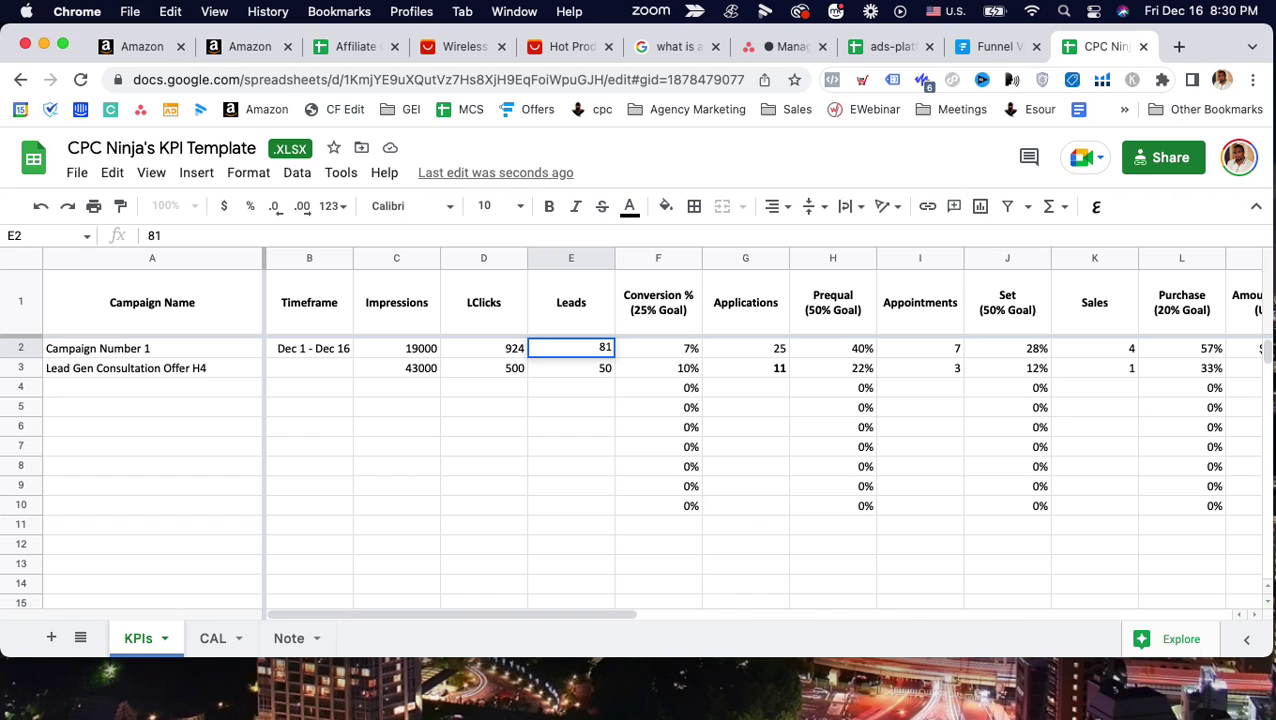
pyautogui.press('Return')
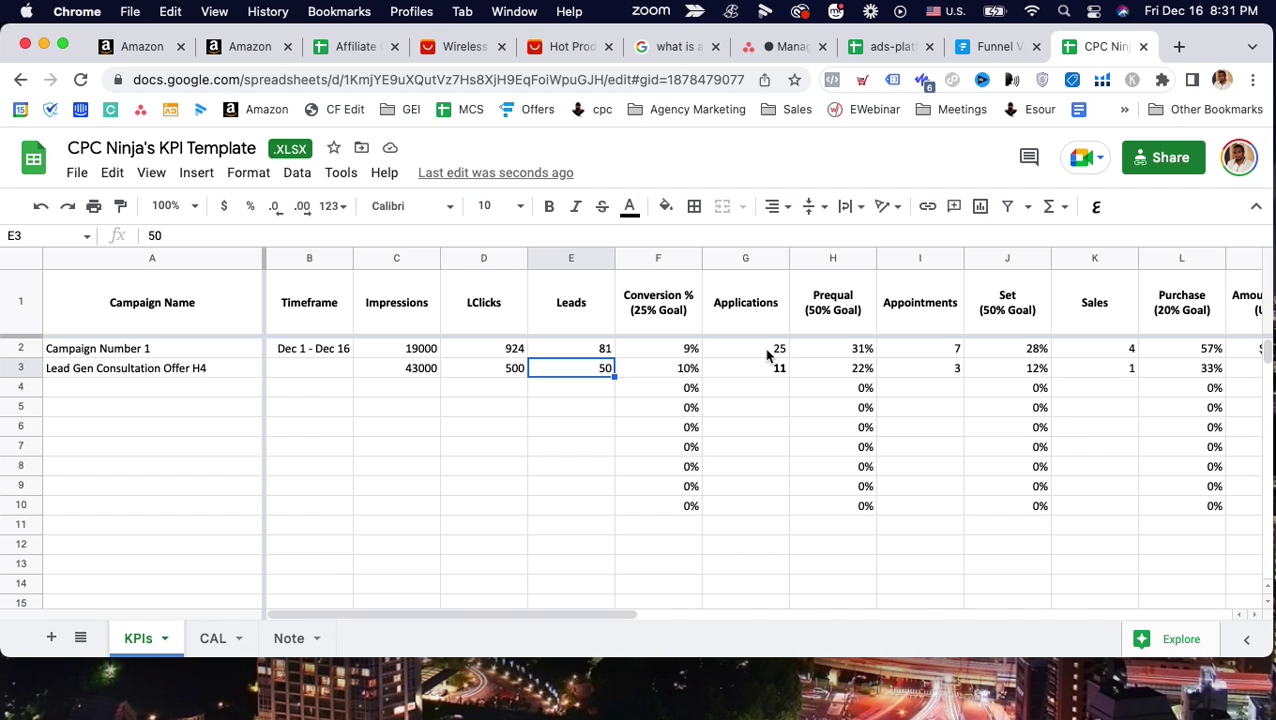
# Set the number of applications for Campaign Number 1 in cell G2 to 81
pyautogui.click(776, 316)
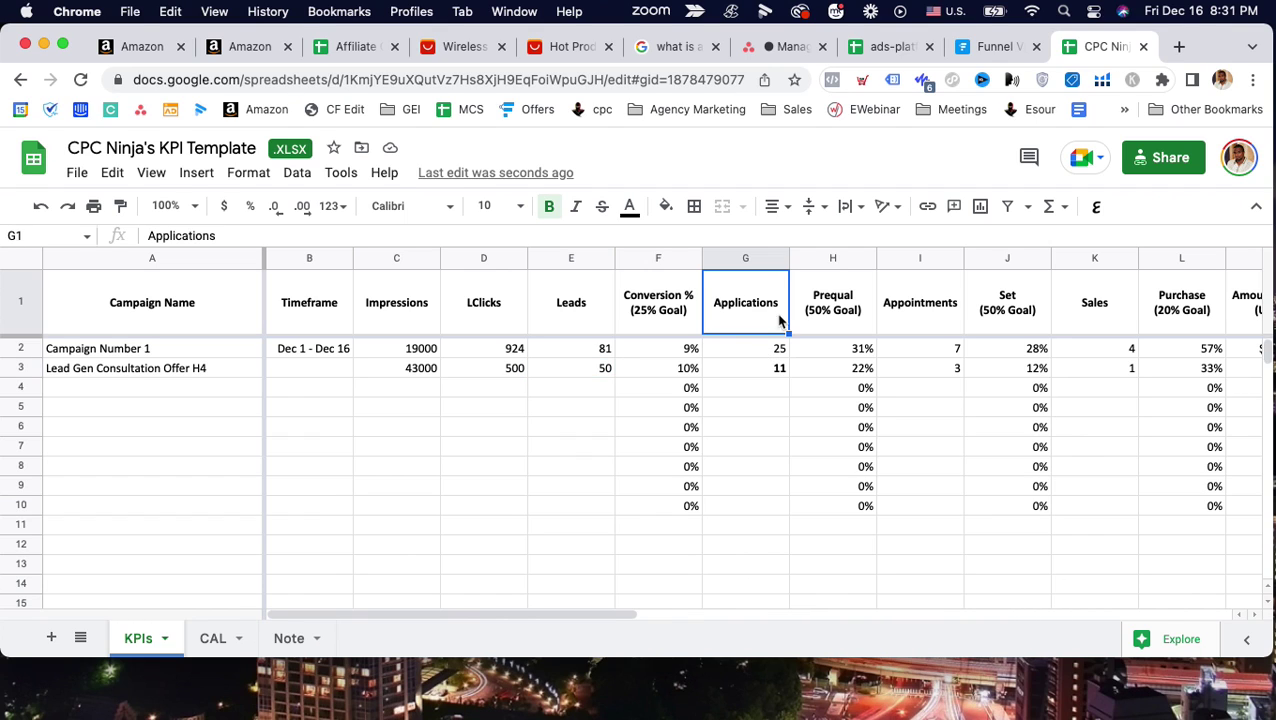
pyautogui.click(776, 352)
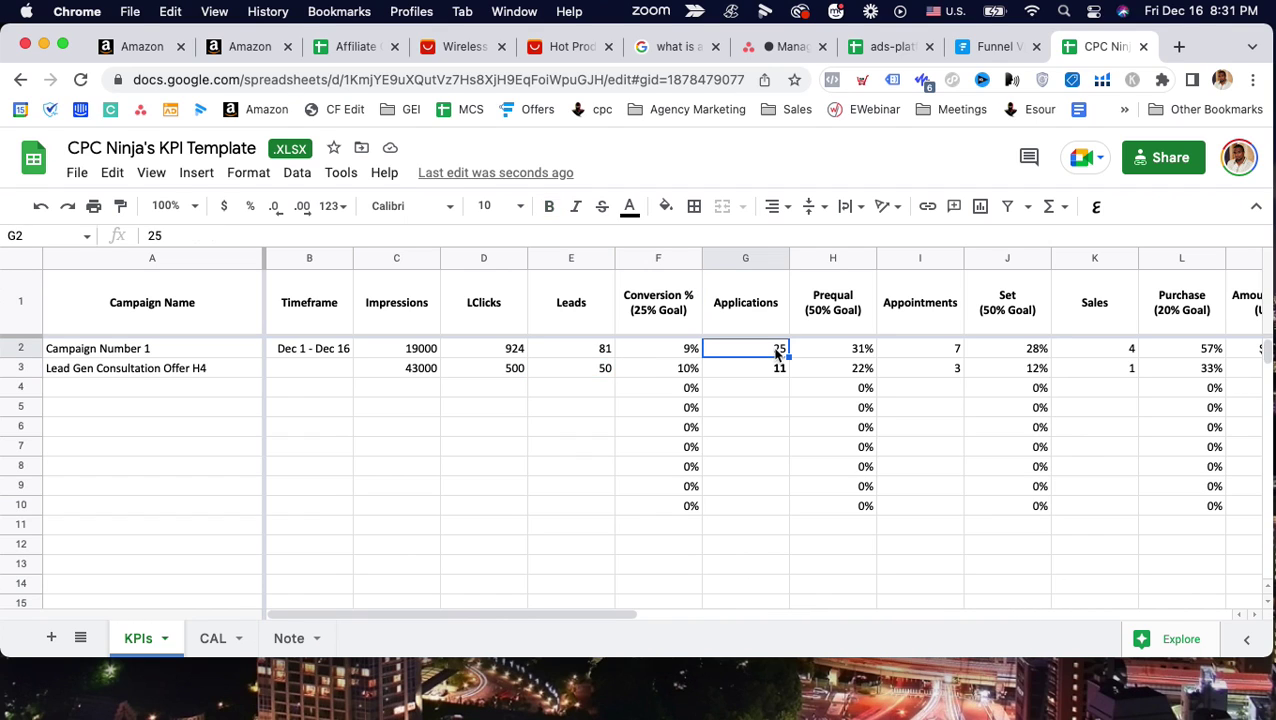
pyautogui.click(603, 352)
pyautogui.click(766, 357)
pyautogui.write('81')
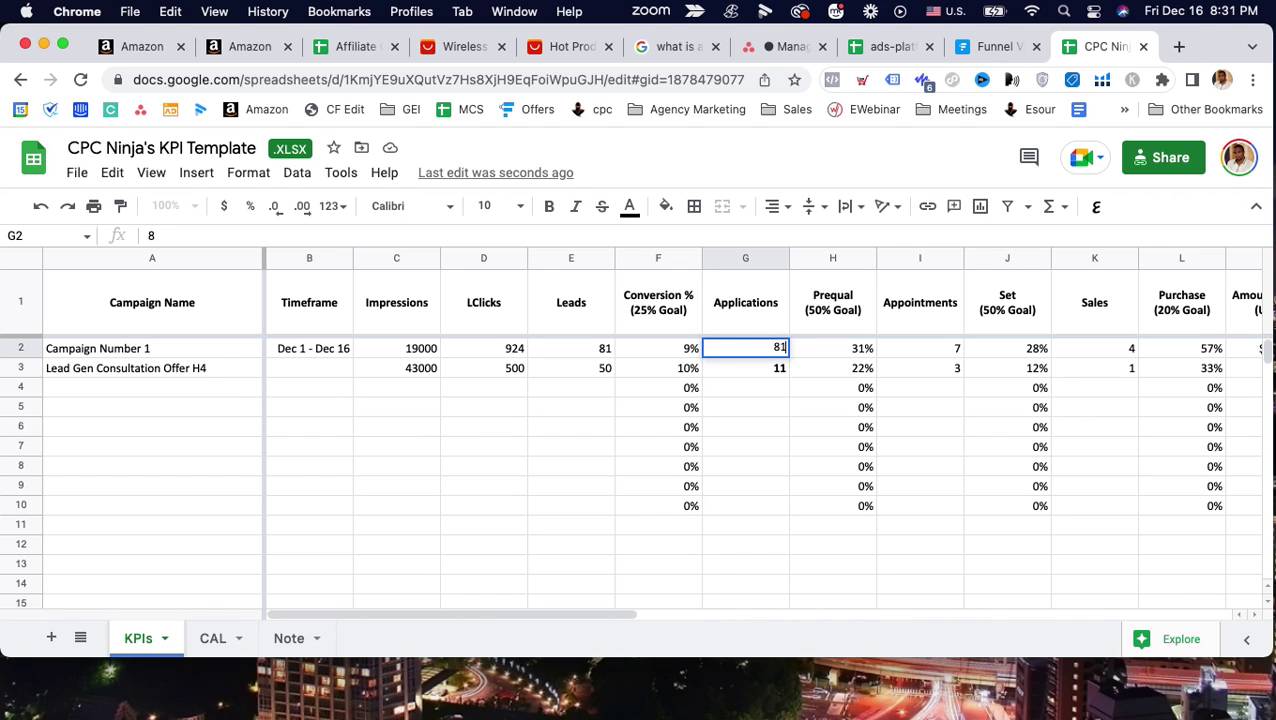
pyautogui.press('Return')
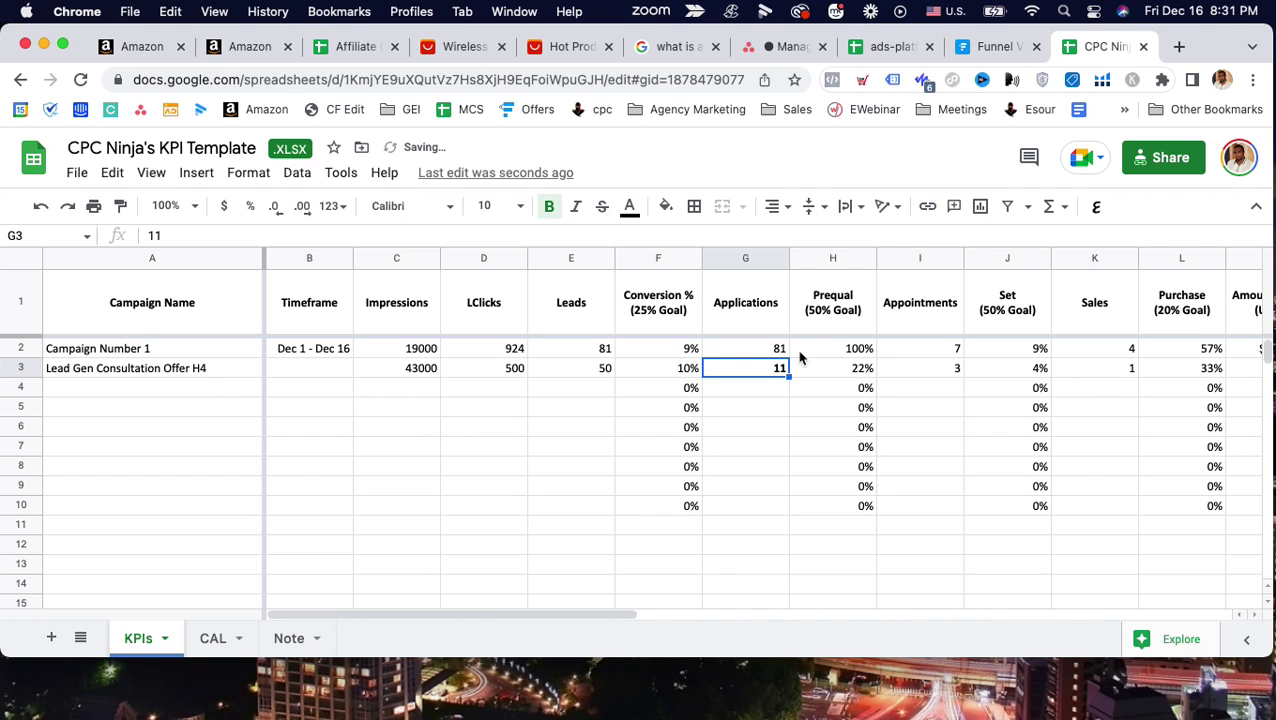
# Set the number of appointments for Campaign Number 1 in cell I2 to 26
pyautogui.click(955, 356)
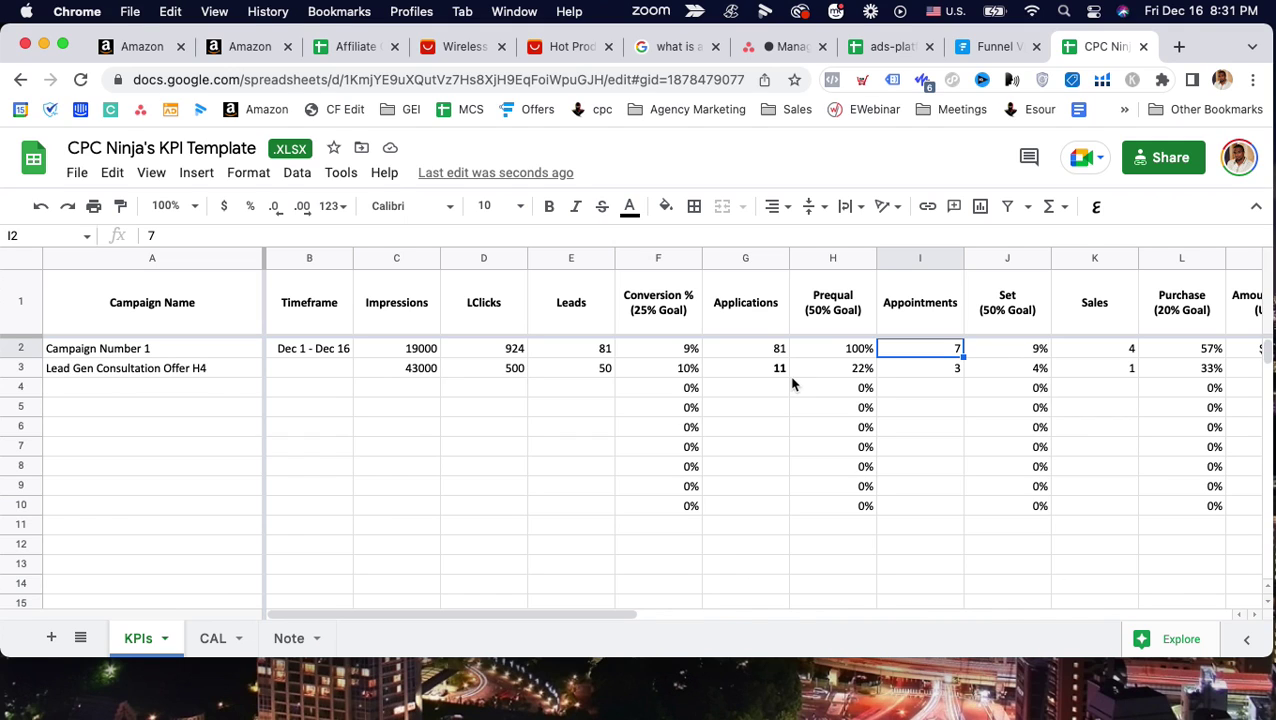
pyautogui.click(776, 352)
pyautogui.click(956, 354)
pyautogui.write('2')
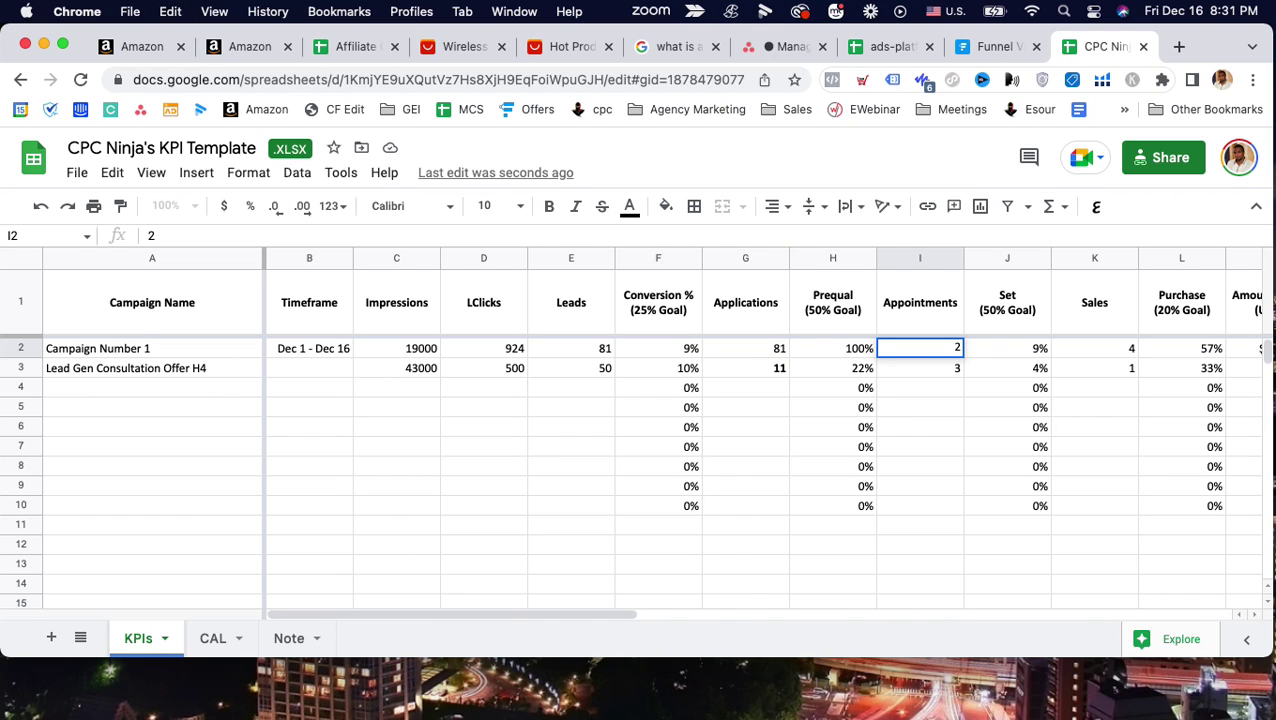
pyautogui.write('6')
pyautogui.press('Return')
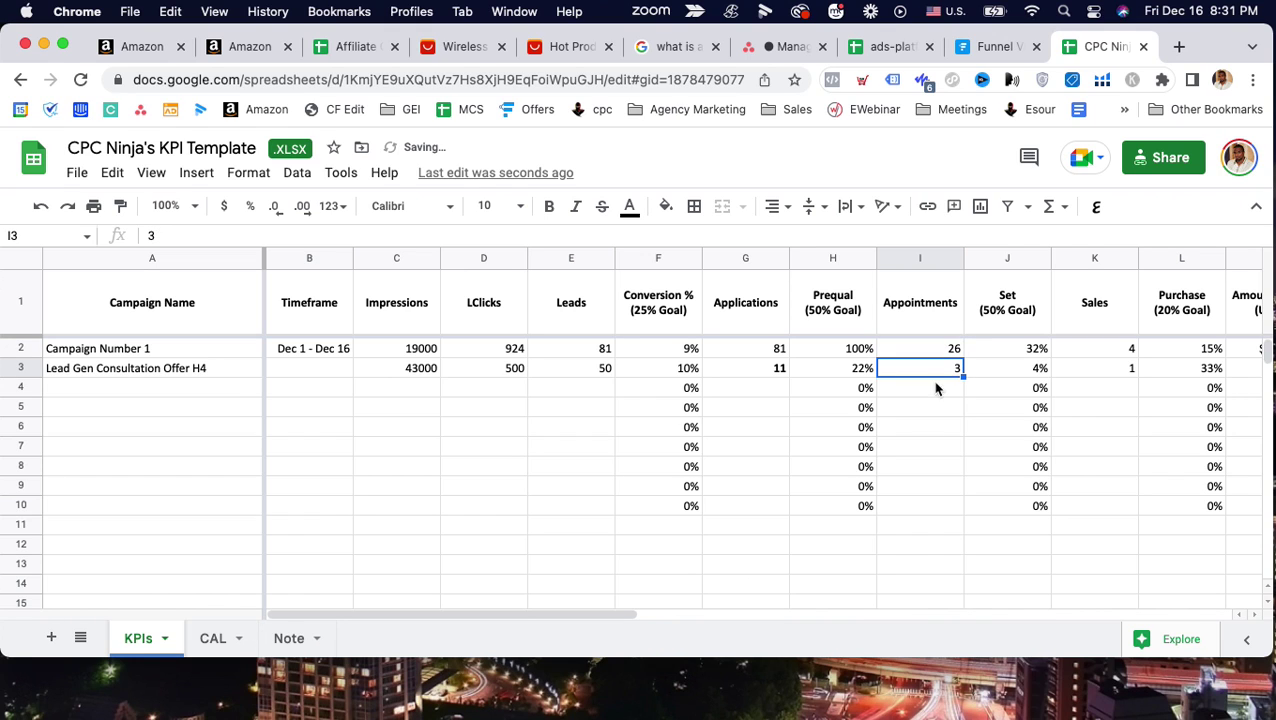
# Set the number of sales for Campaign Number 1 in cell K2 to 7
pyautogui.hscroll(2, 926, 578)
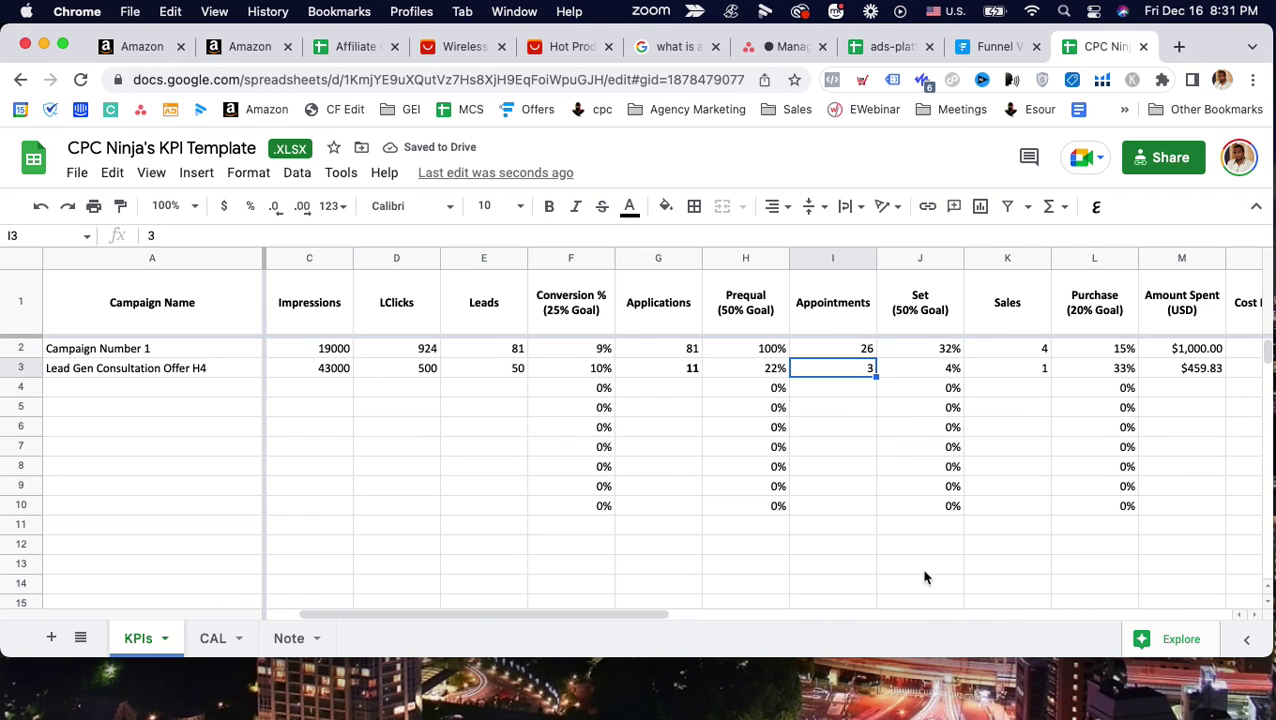
pyautogui.click(826, 353)
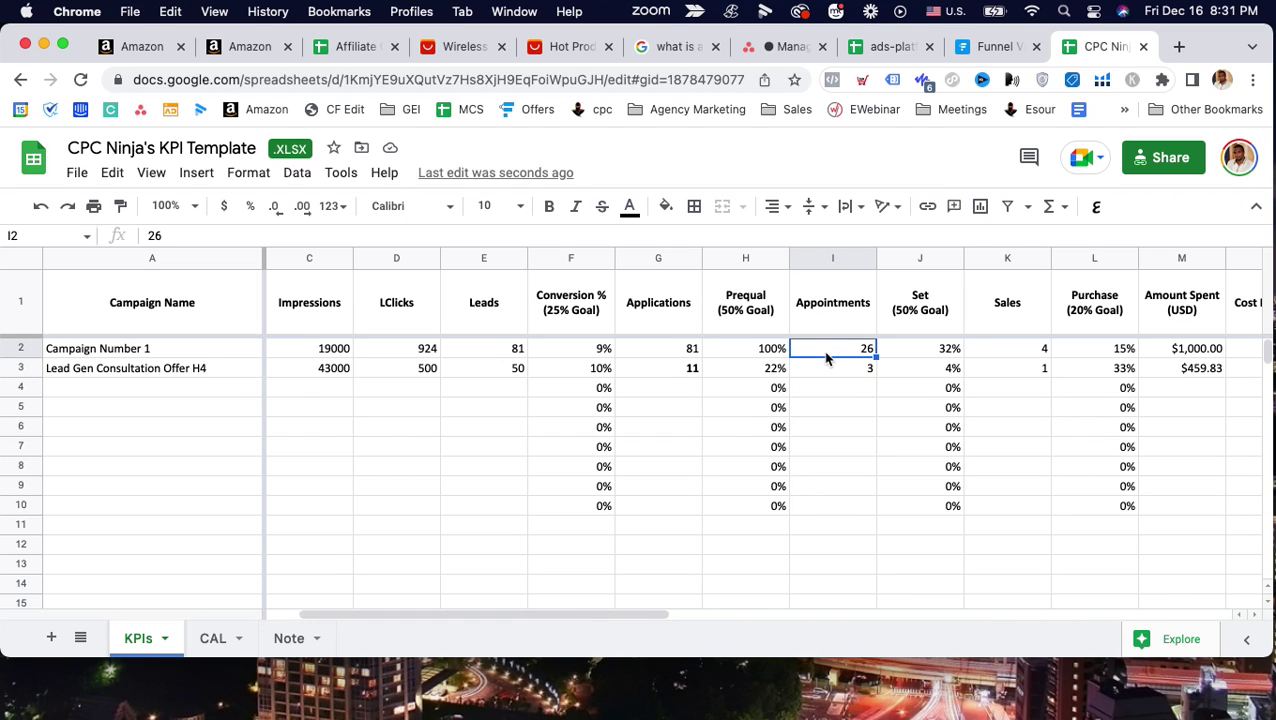
pyautogui.click(1023, 351)
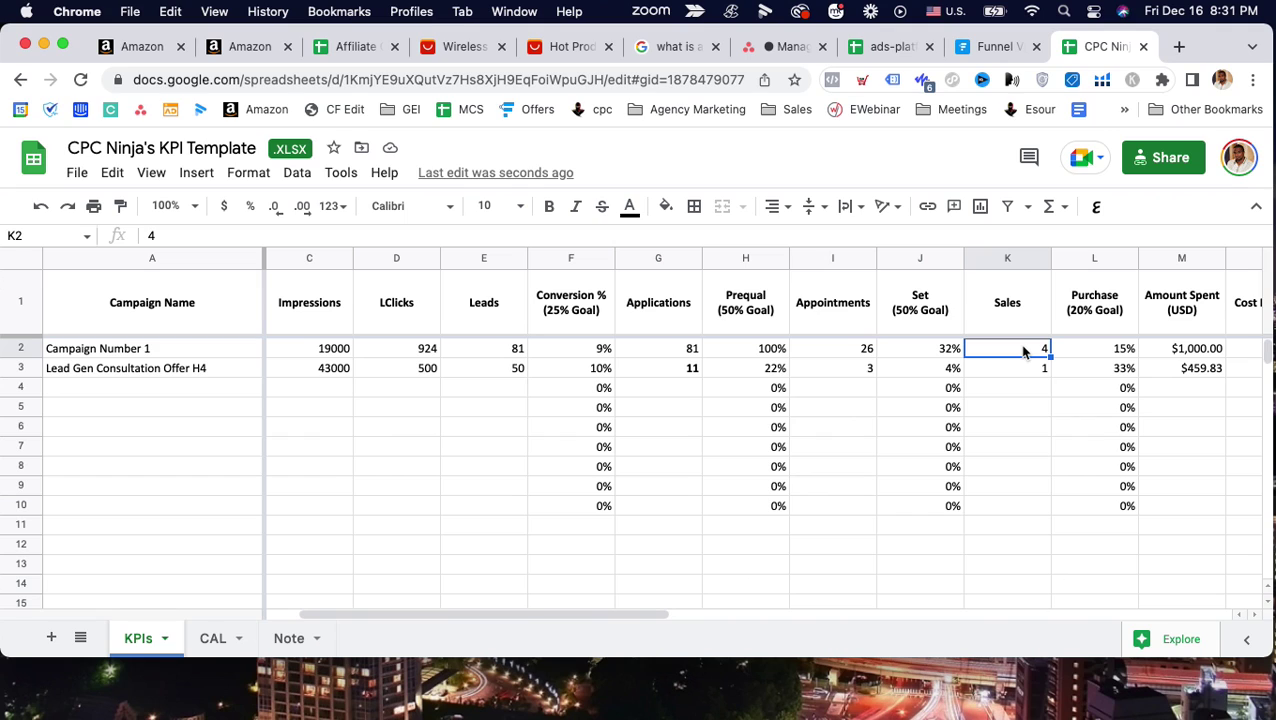
pyautogui.write('7')
pyautogui.press('Return')
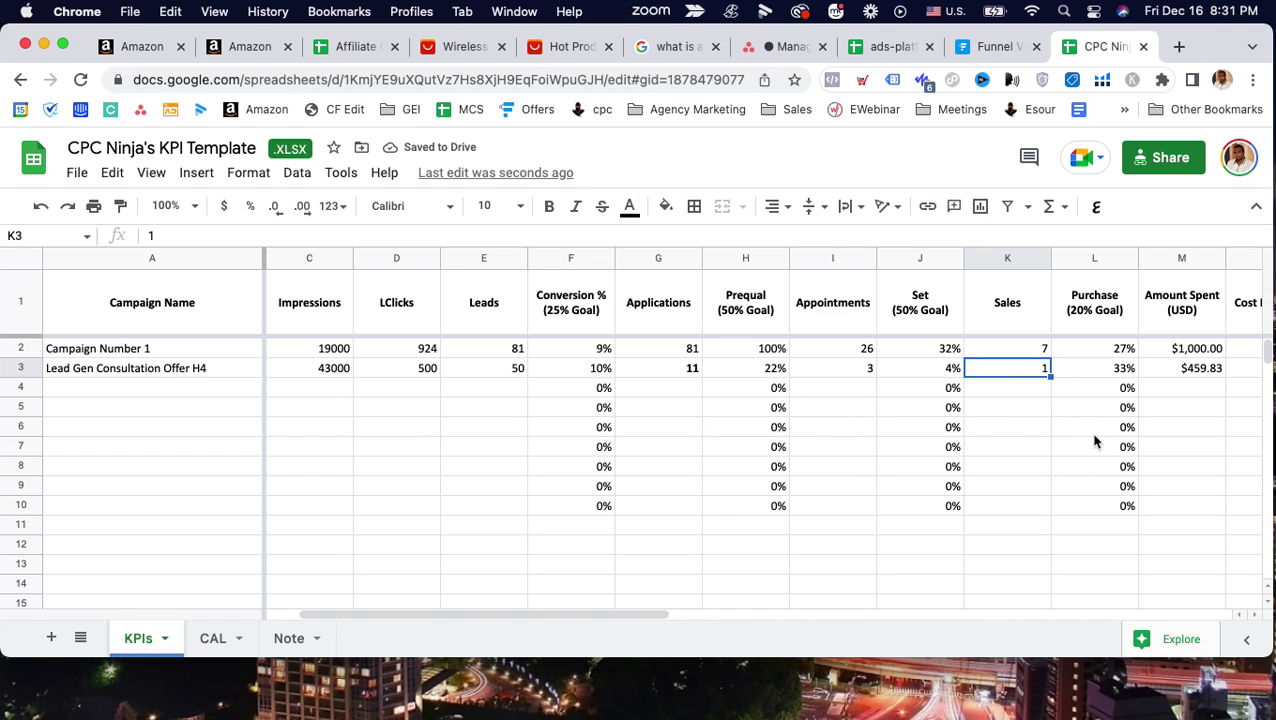
# Set the amount spent for Campaign Number 1 in cell M2 to 3,000 USD
pyautogui.click(1191, 354)
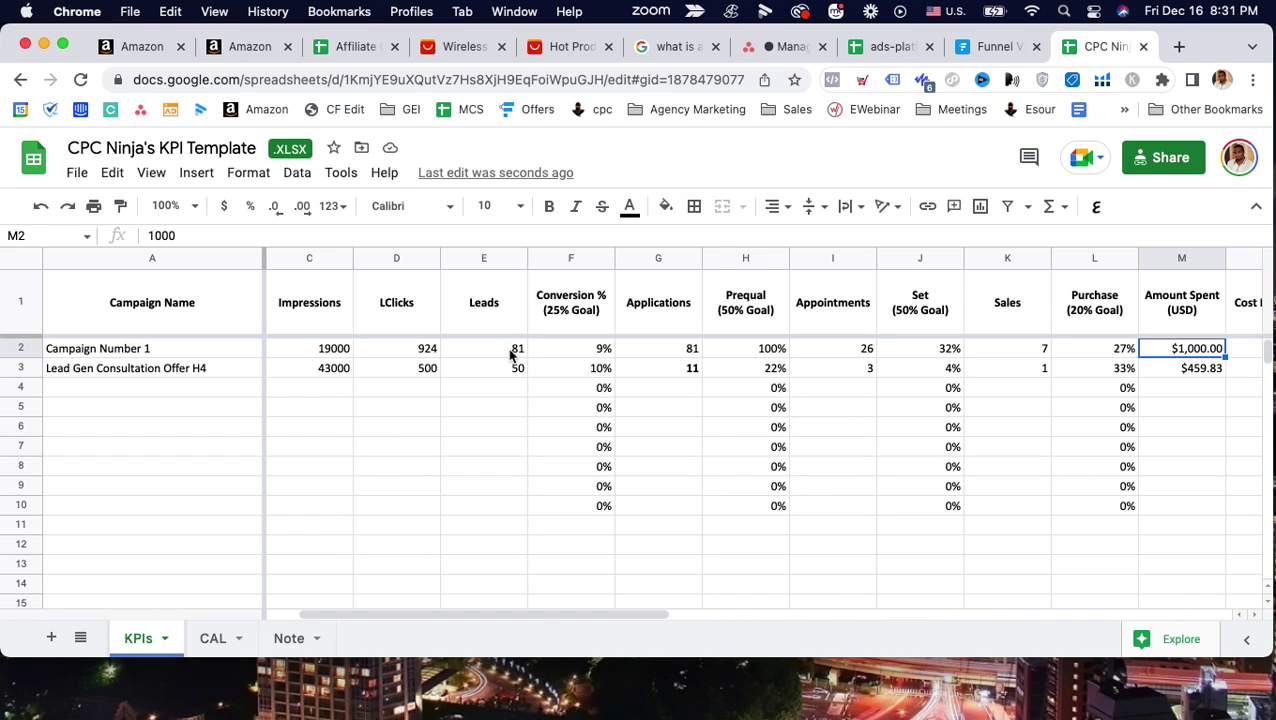
pyautogui.click(511, 352)
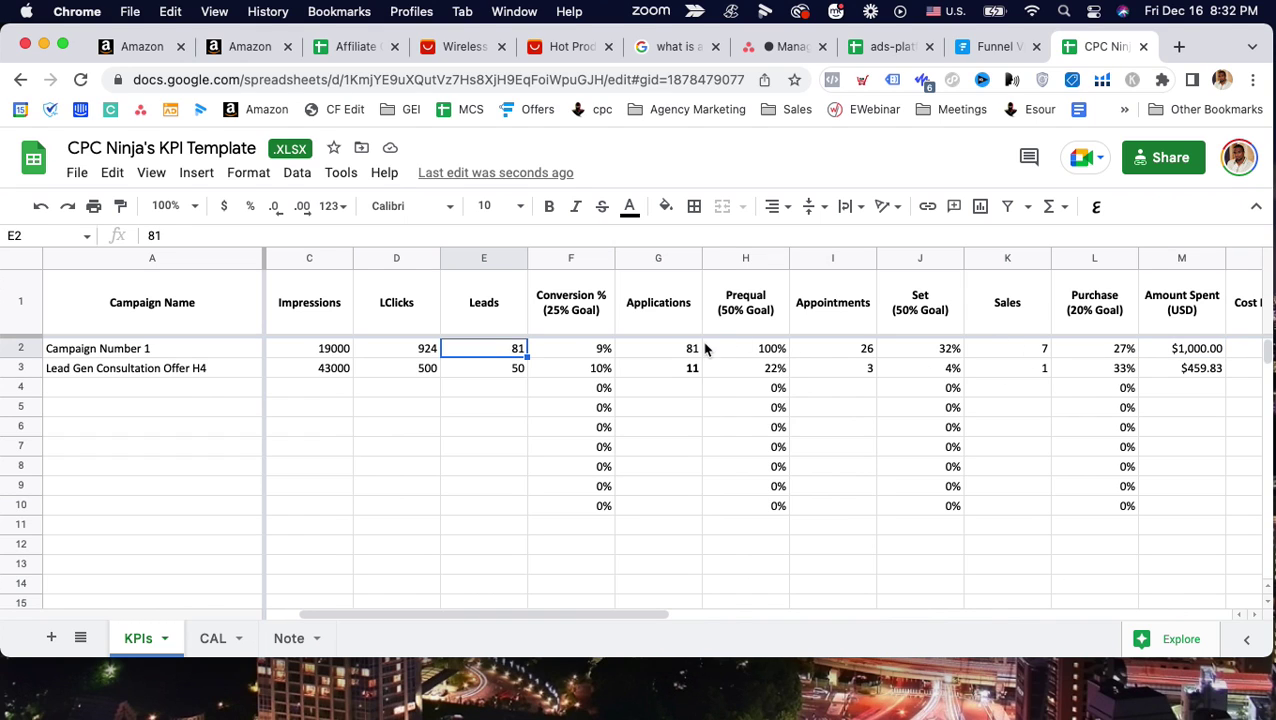
pyautogui.click(838, 352)
pyautogui.click(1001, 352)
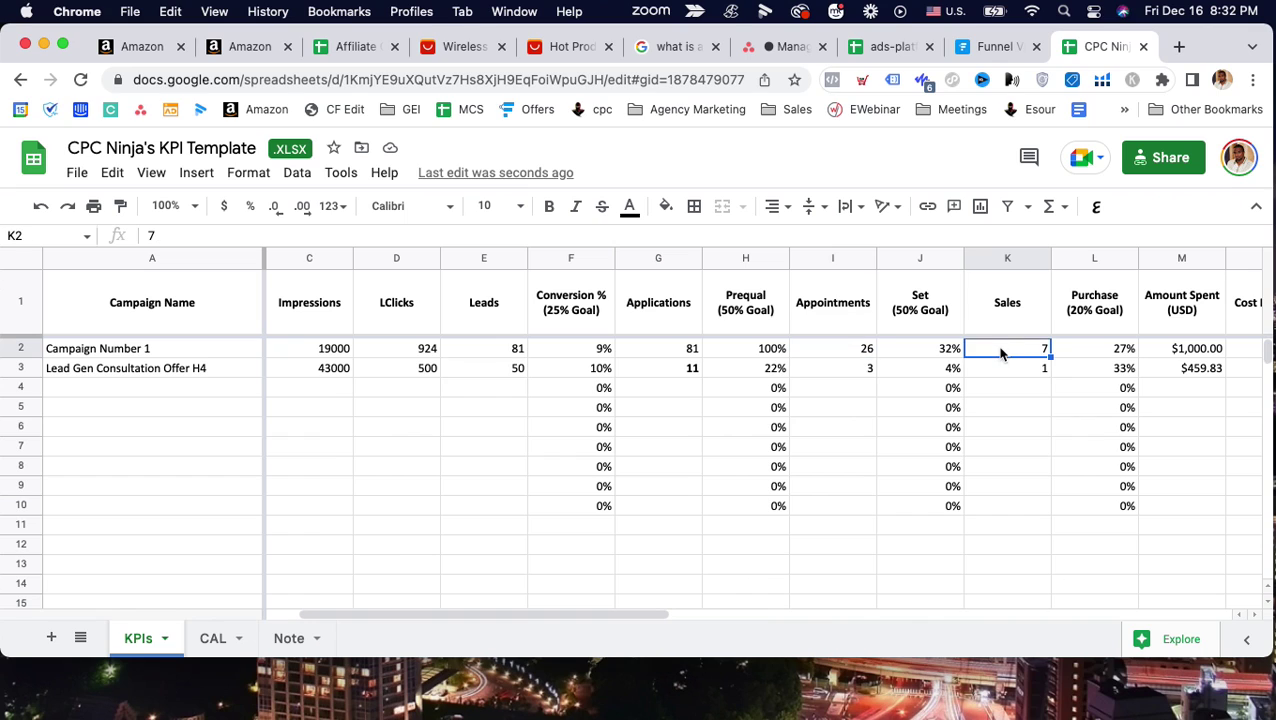
pyautogui.click(1175, 350)
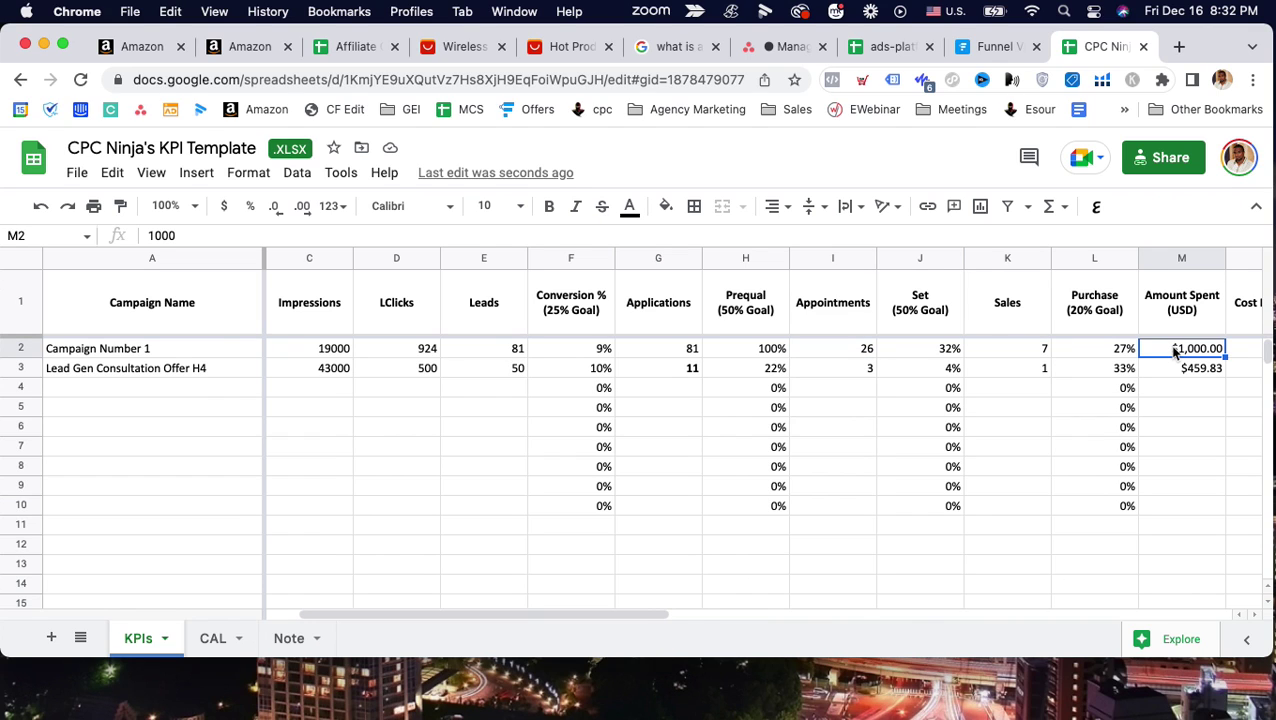
pyautogui.write('3')
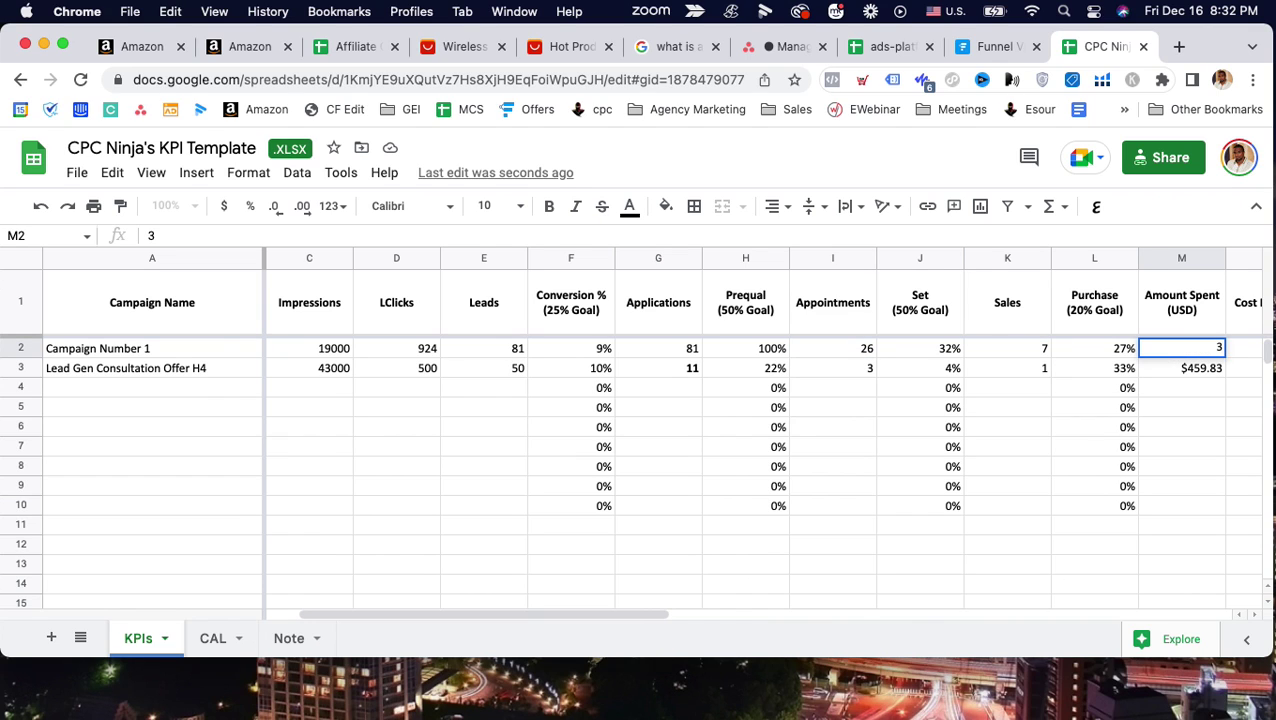
pyautogui.write(',000')
pyautogui.press('Return')
# Clear the amount spent, sales, appointments and applications entries of the Lead Gen Consultation Offer H4 row, keeping its percentage formulas
pyautogui.press('Delete')
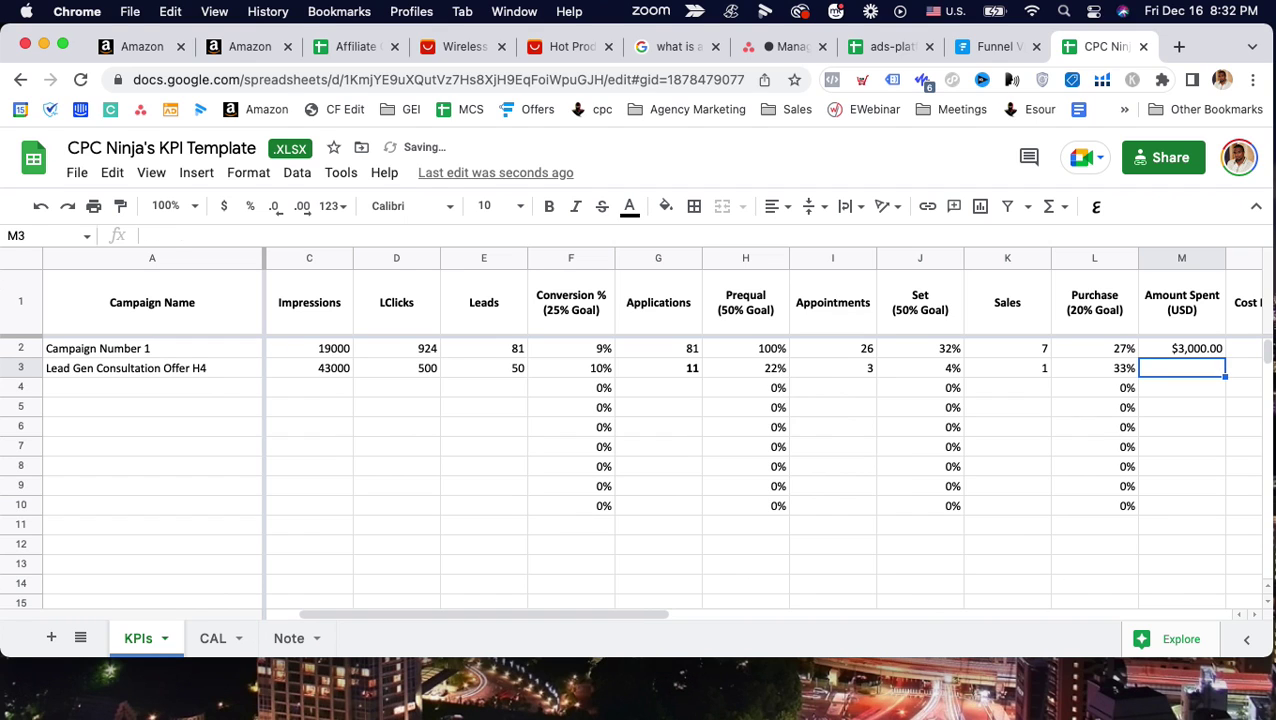
pyautogui.press('Left')
pyautogui.press('Left')
pyautogui.press('Left')
pyautogui.press('Right')
pyautogui.press('Delete')
pyautogui.press('Left')
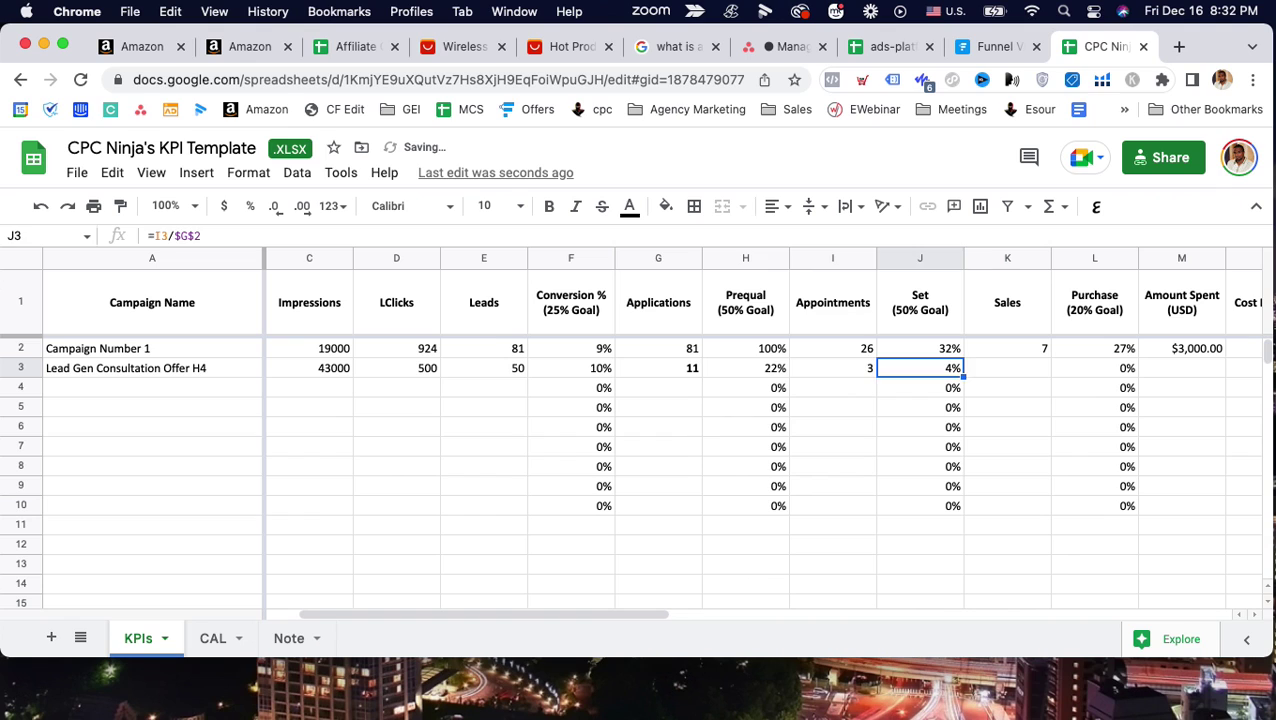
pyautogui.press('Left')
pyautogui.press('Delete')
pyautogui.press('Left')
pyautogui.press('Left')
pyautogui.press('Delete')
# Clear the leads, LClicks, impressions and campaign name entries in row 3, keeping the conversion formula
pyautogui.press('Left')
pyautogui.press('Left')
pyautogui.press('Delete')
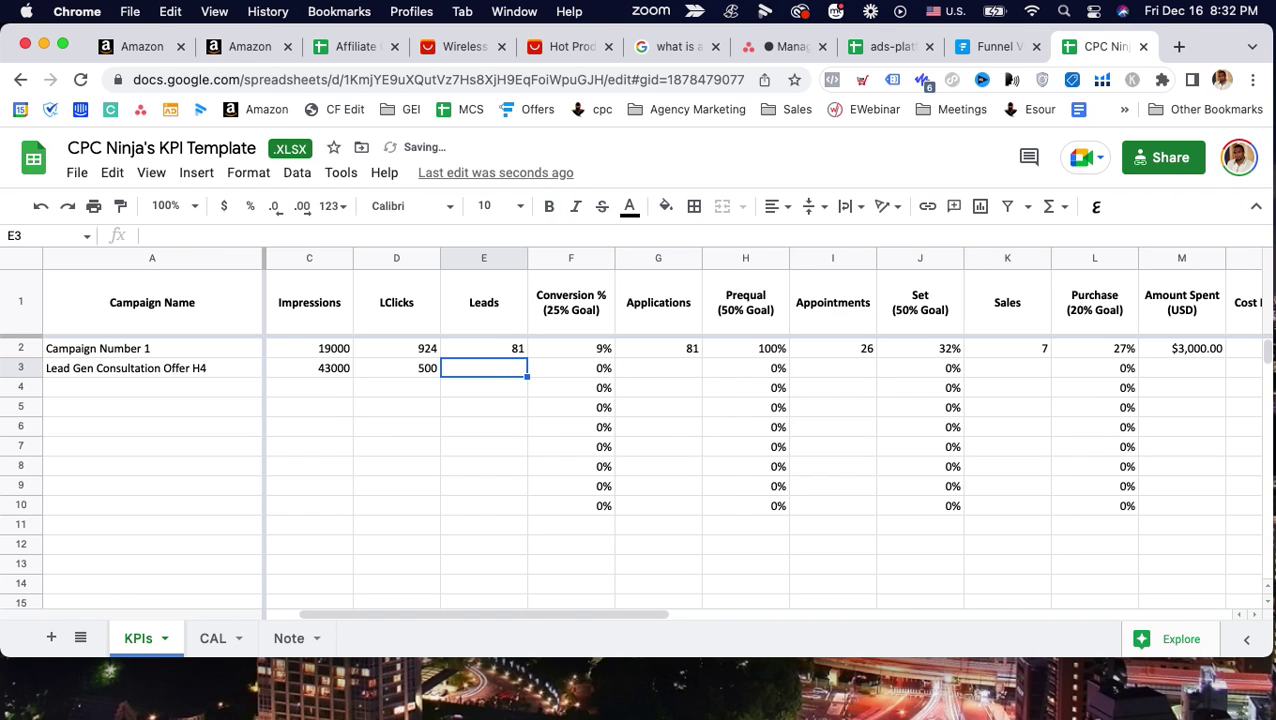
pyautogui.press('Left')
pyautogui.press('Delete')
pyautogui.press('Left')
pyautogui.press('Delete')
pyautogui.press('Left')
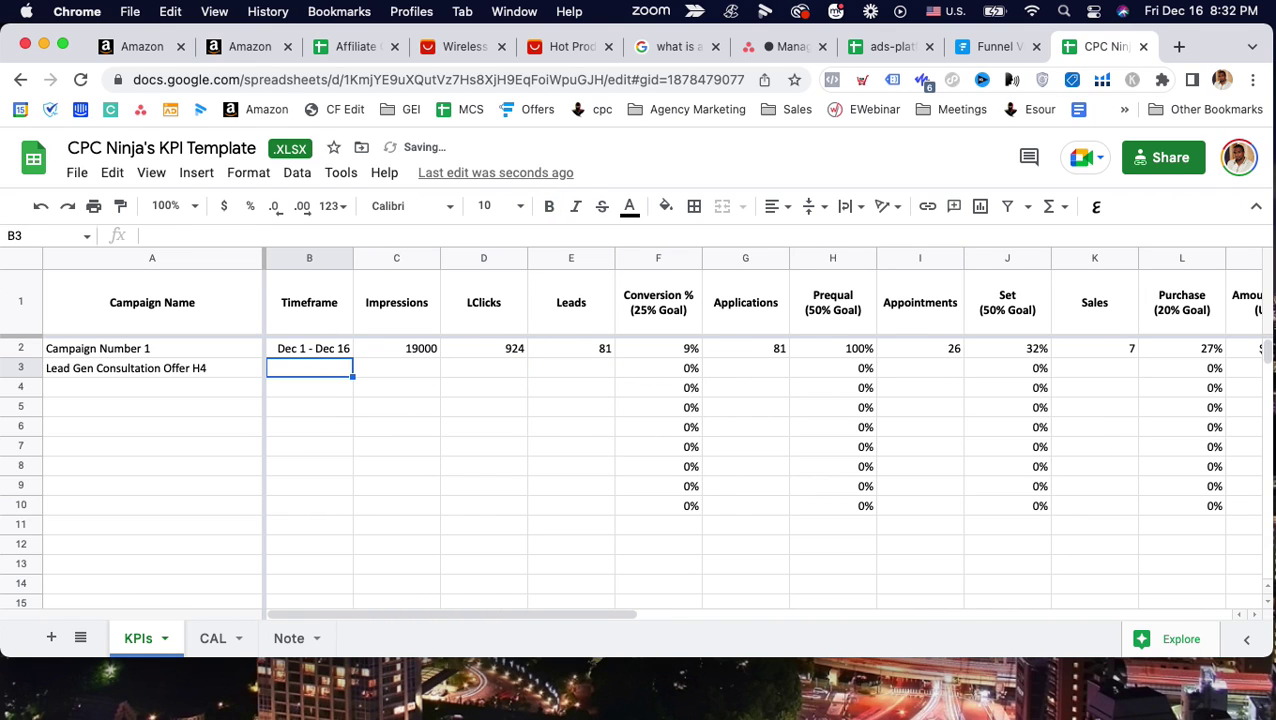
pyautogui.press('Left')
pyautogui.press('Delete')
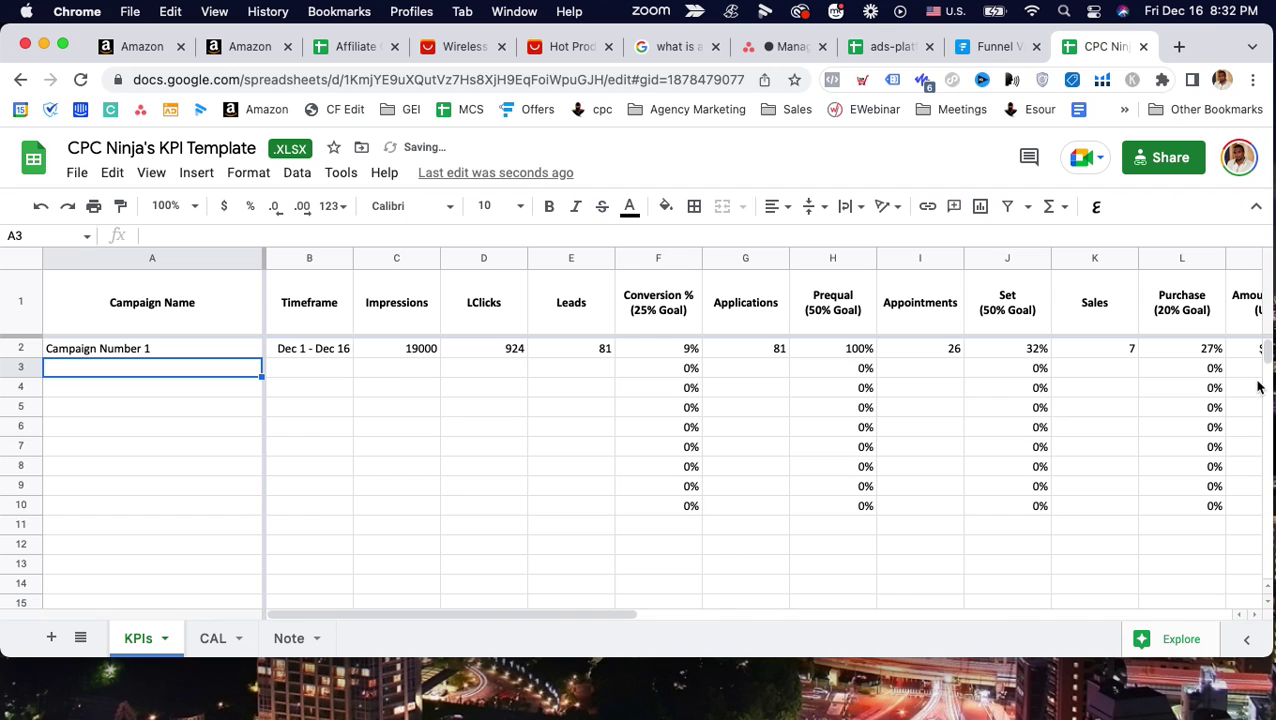
# Review the entered Campaign Number 1 figures from timeframe and impressions through leads, appointments and sales to amount spent
pyautogui.click(453, 472)
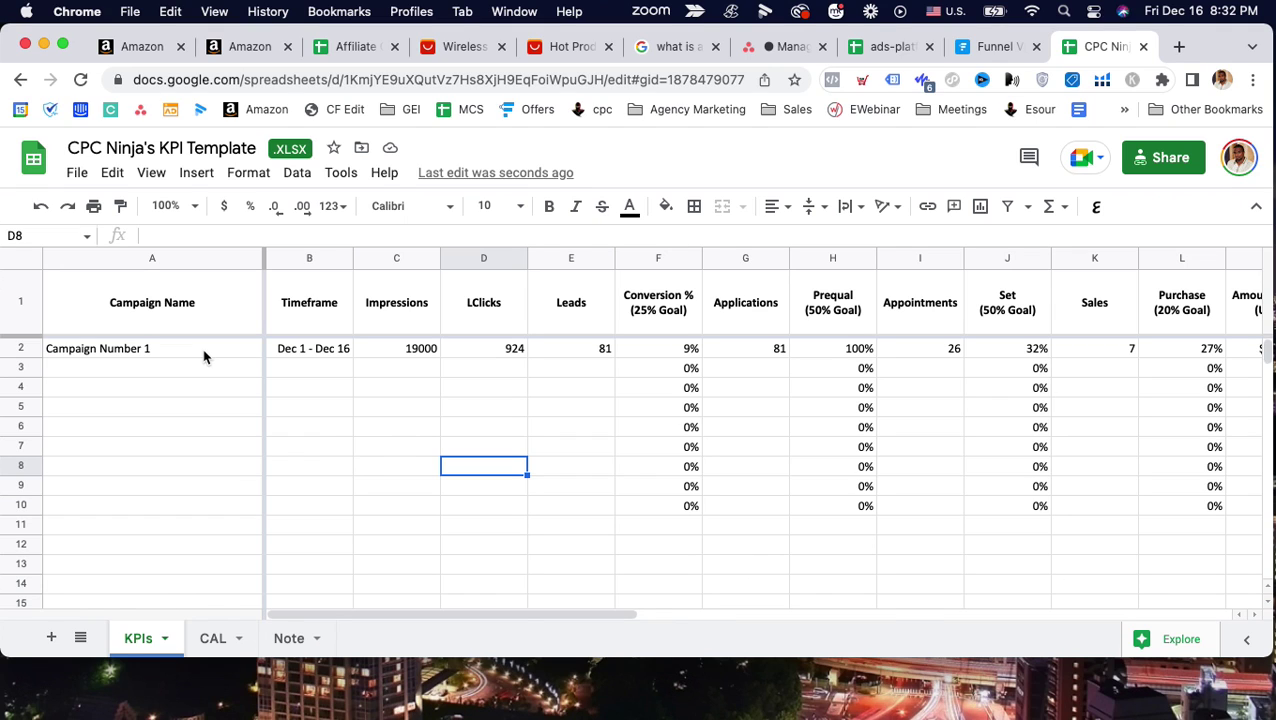
pyautogui.click(309, 353)
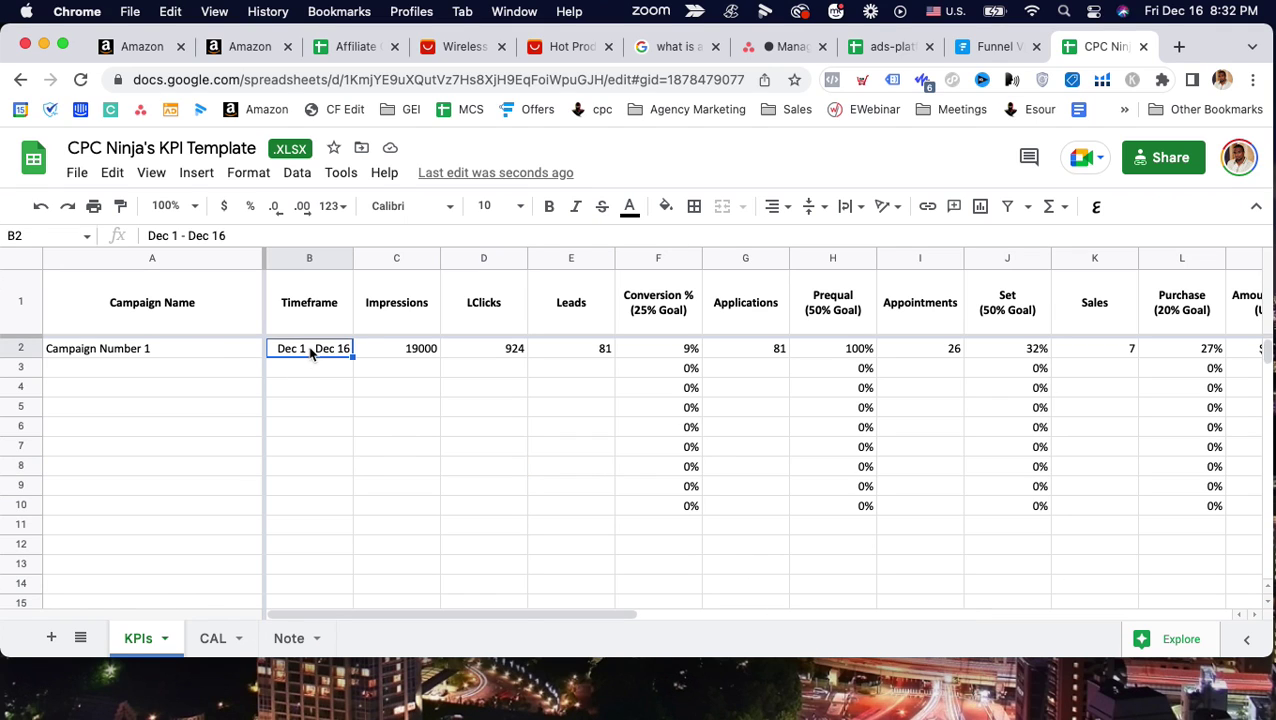
pyautogui.click(384, 354)
pyautogui.click(462, 356)
pyautogui.click(576, 356)
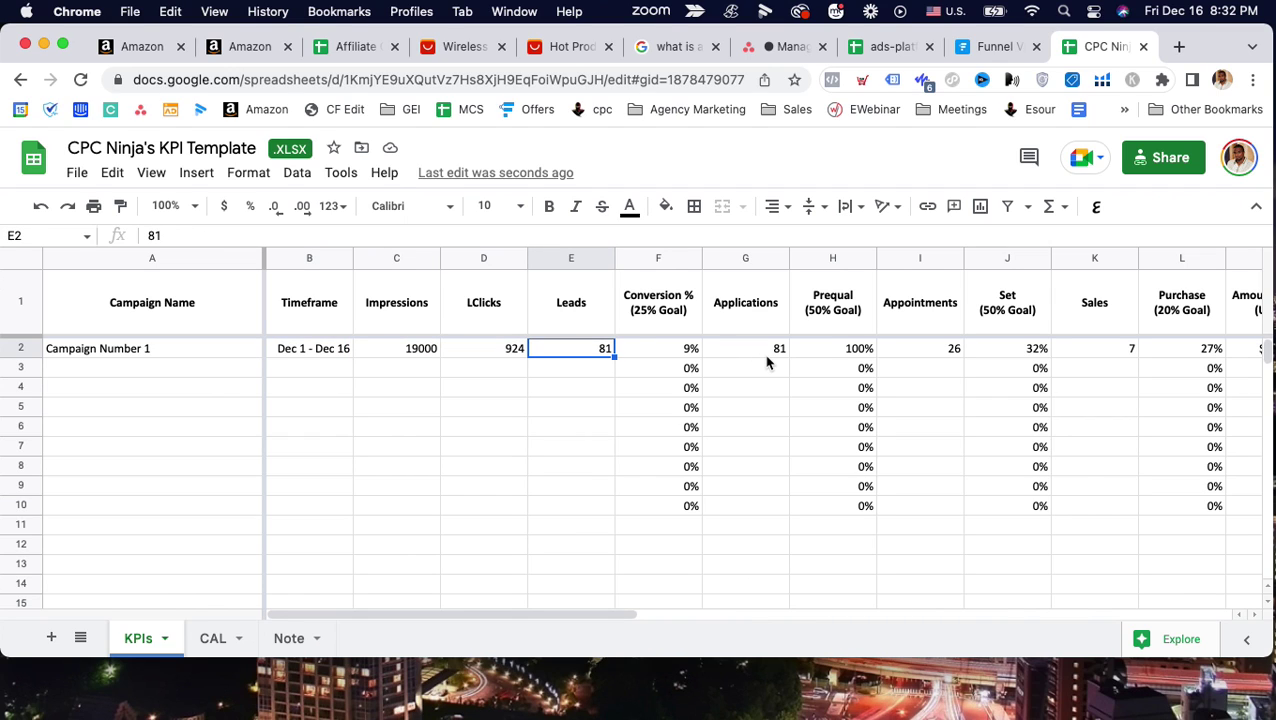
pyautogui.click(920, 352)
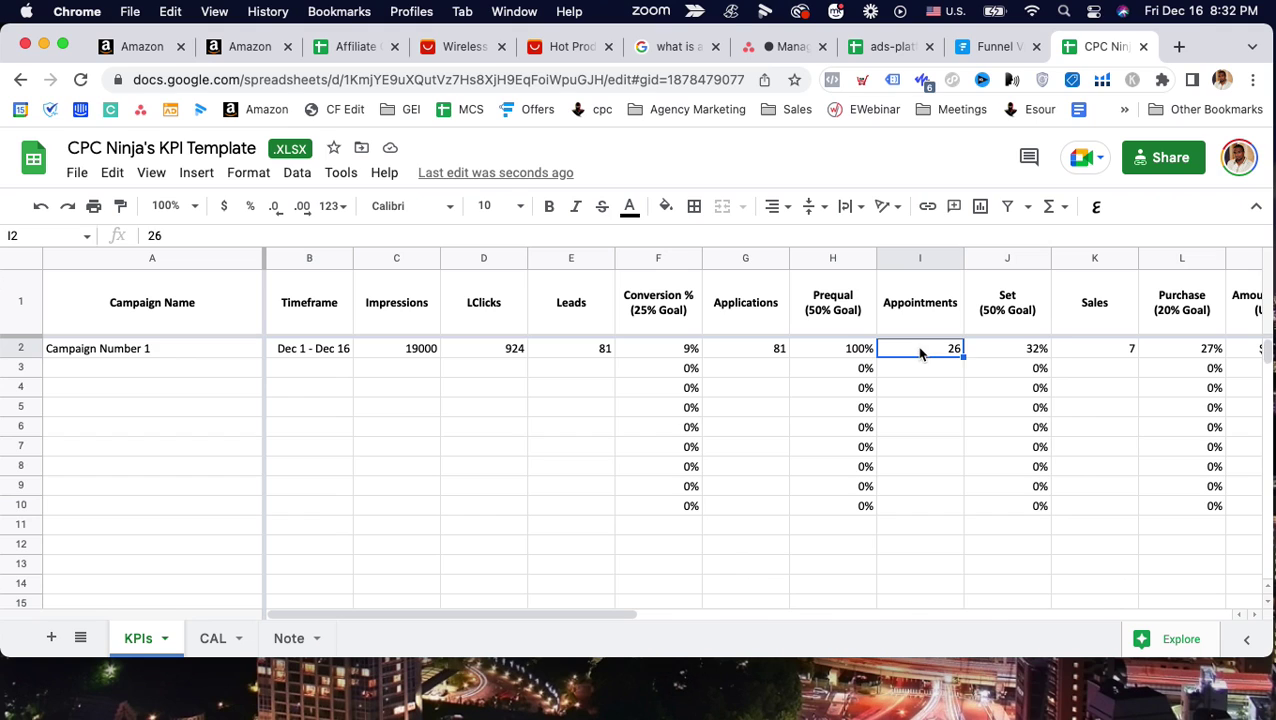
pyautogui.click(1078, 350)
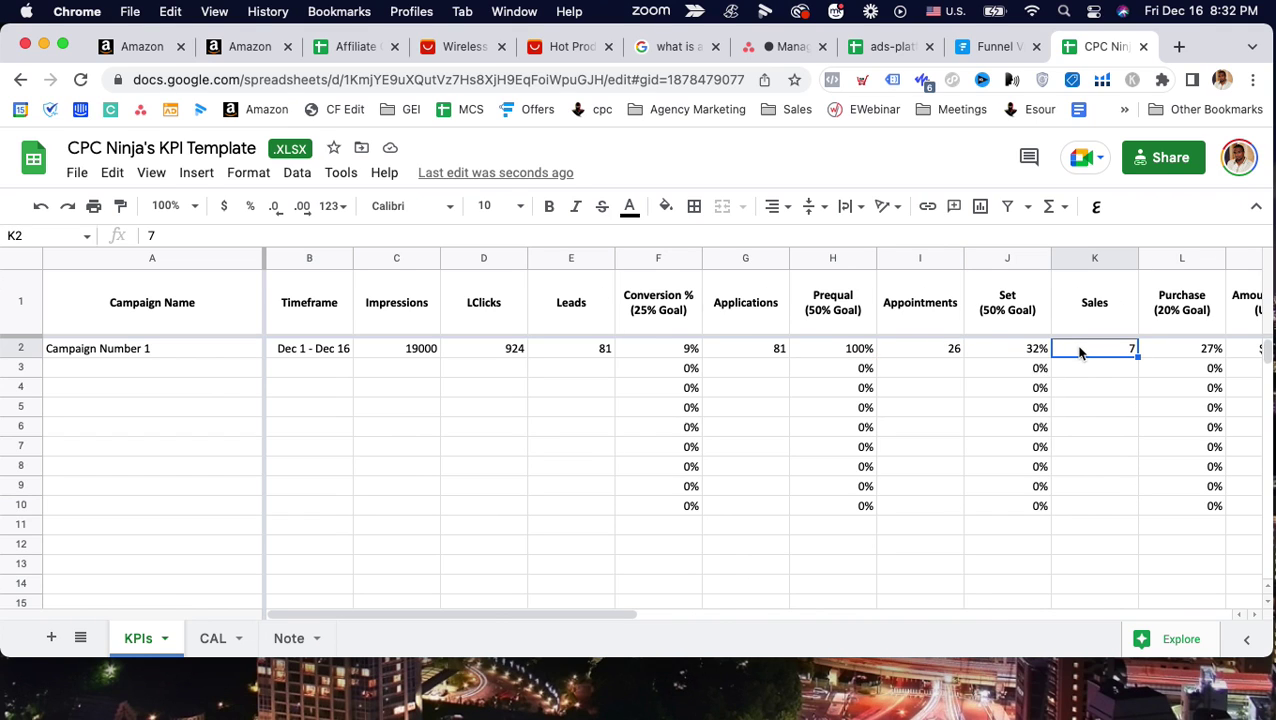
pyautogui.hscroll(1, 1080, 352)
pyautogui.click(1189, 356)
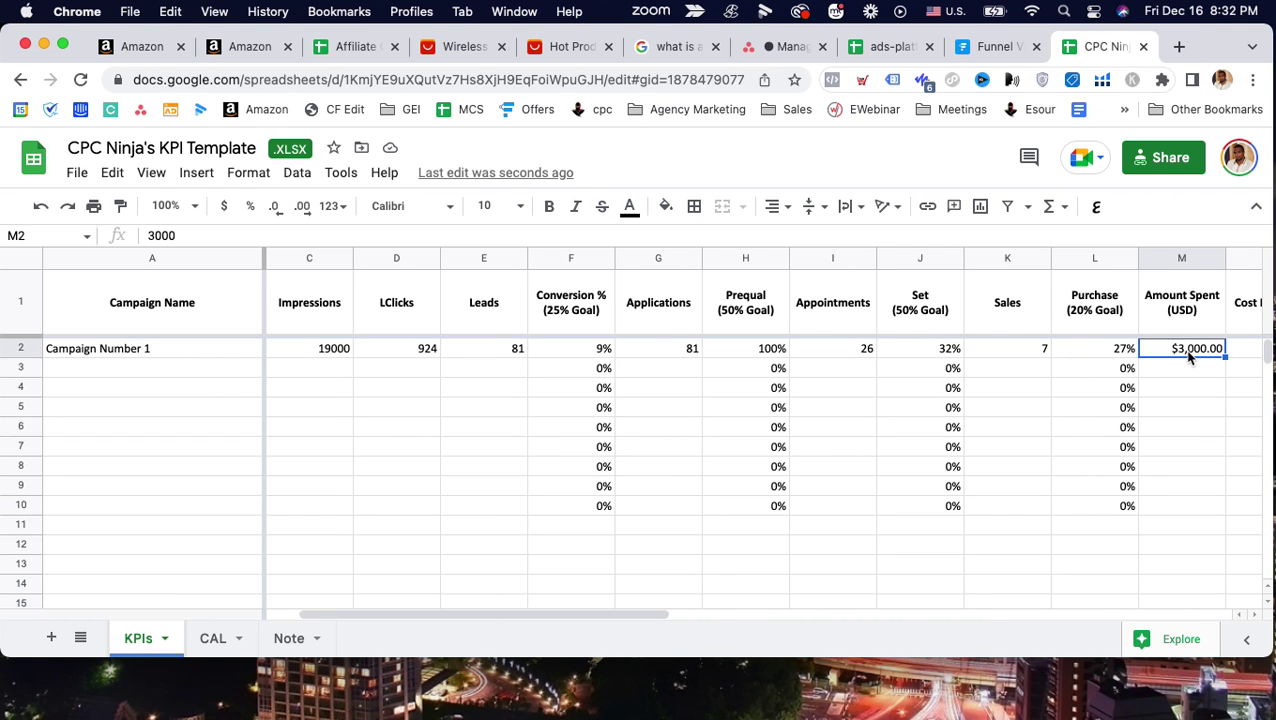
# Examine the calculated Cost Per Lead, Cost Per Application, Cost Per Set and Cost Per Purchase columns for Campaign Number 1
pyautogui.hscroll(1, 1189, 356)
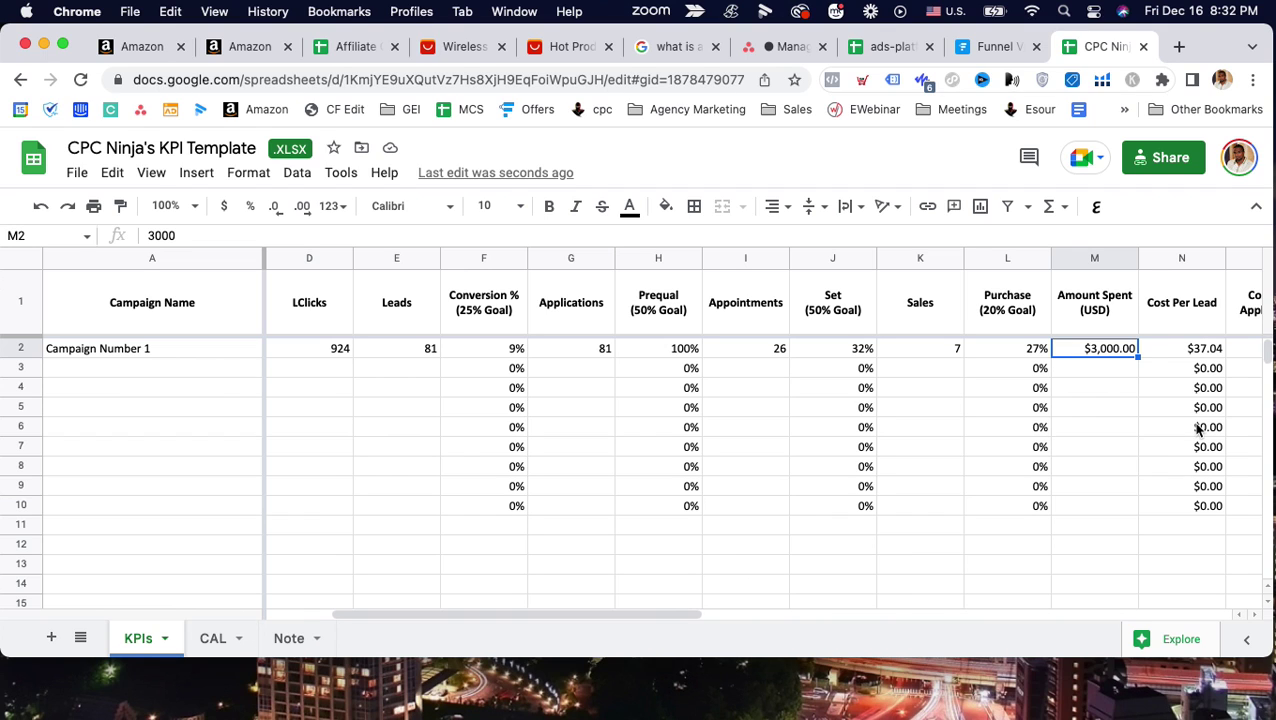
pyautogui.hscroll(2, 1201, 430)
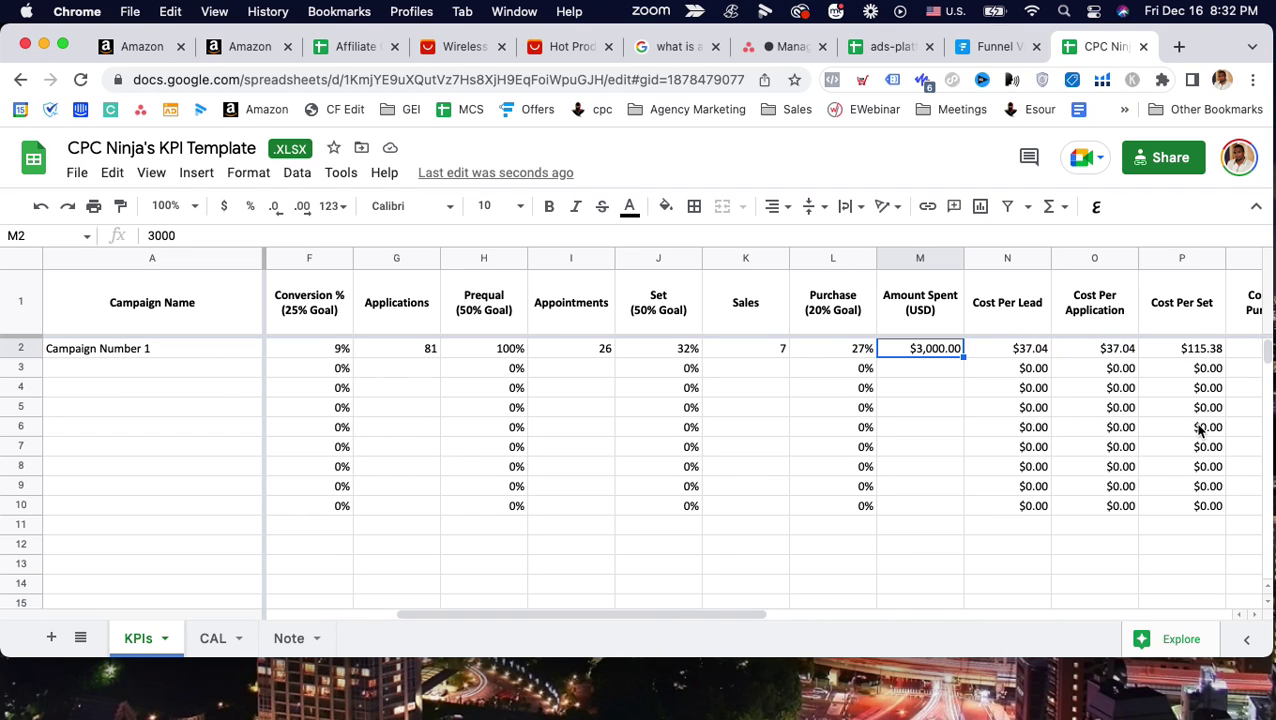
pyautogui.hscroll(2, 1201, 430)
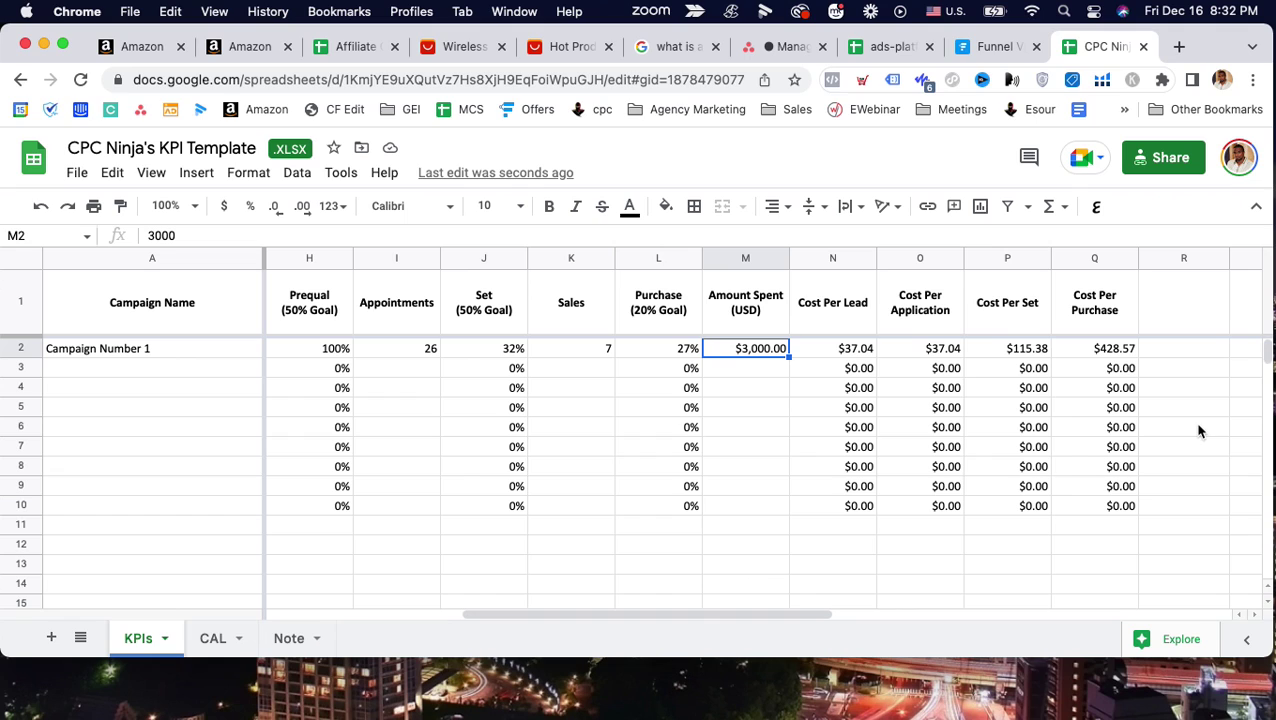
pyautogui.click(838, 353)
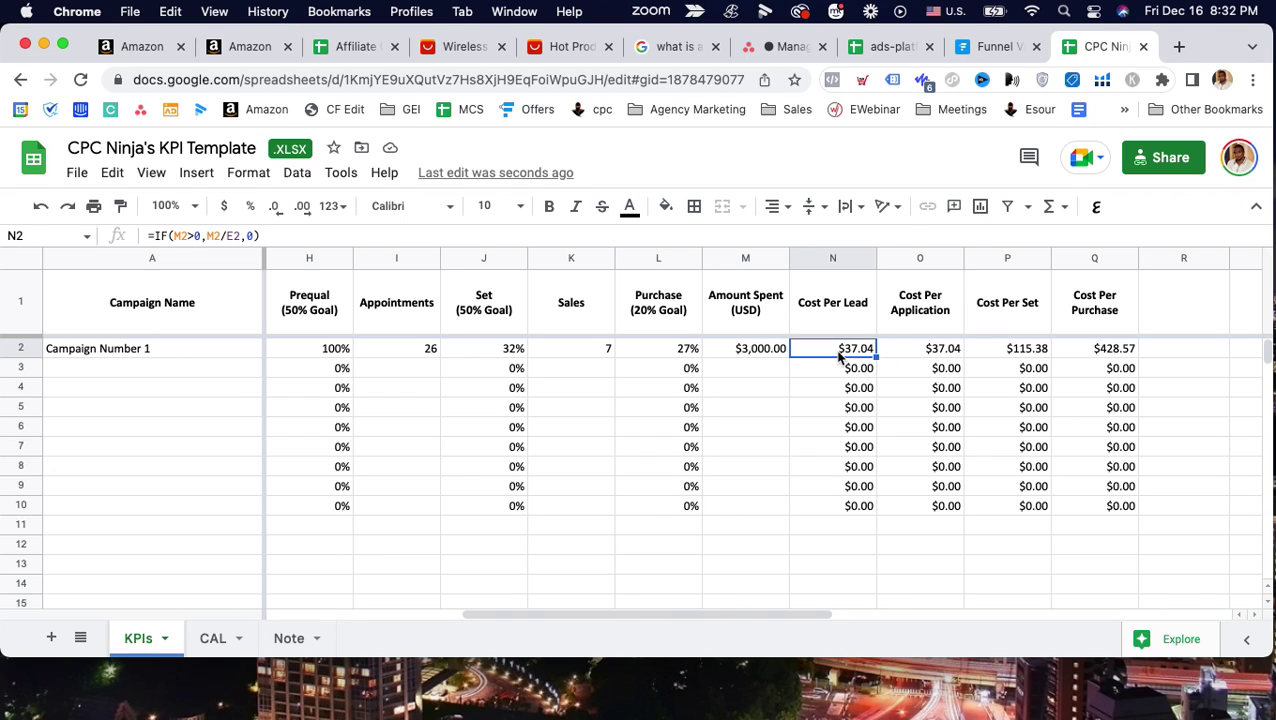
pyautogui.click(845, 312)
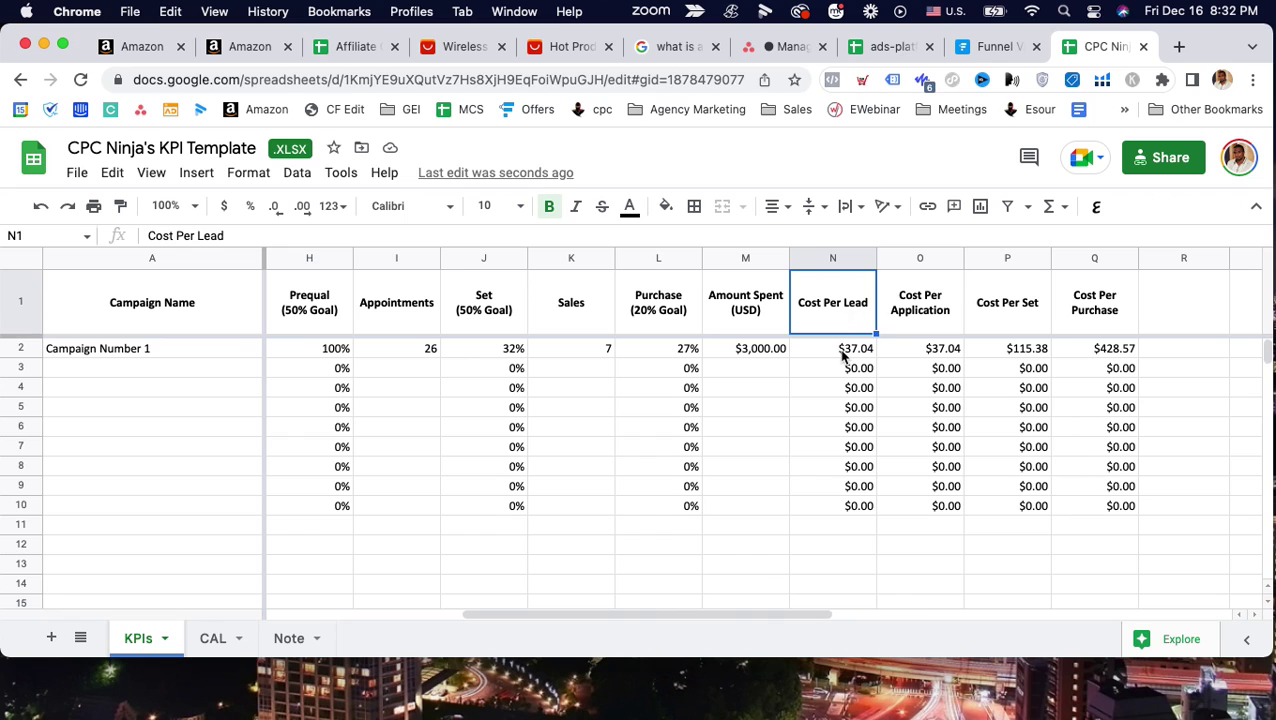
pyautogui.click(845, 353)
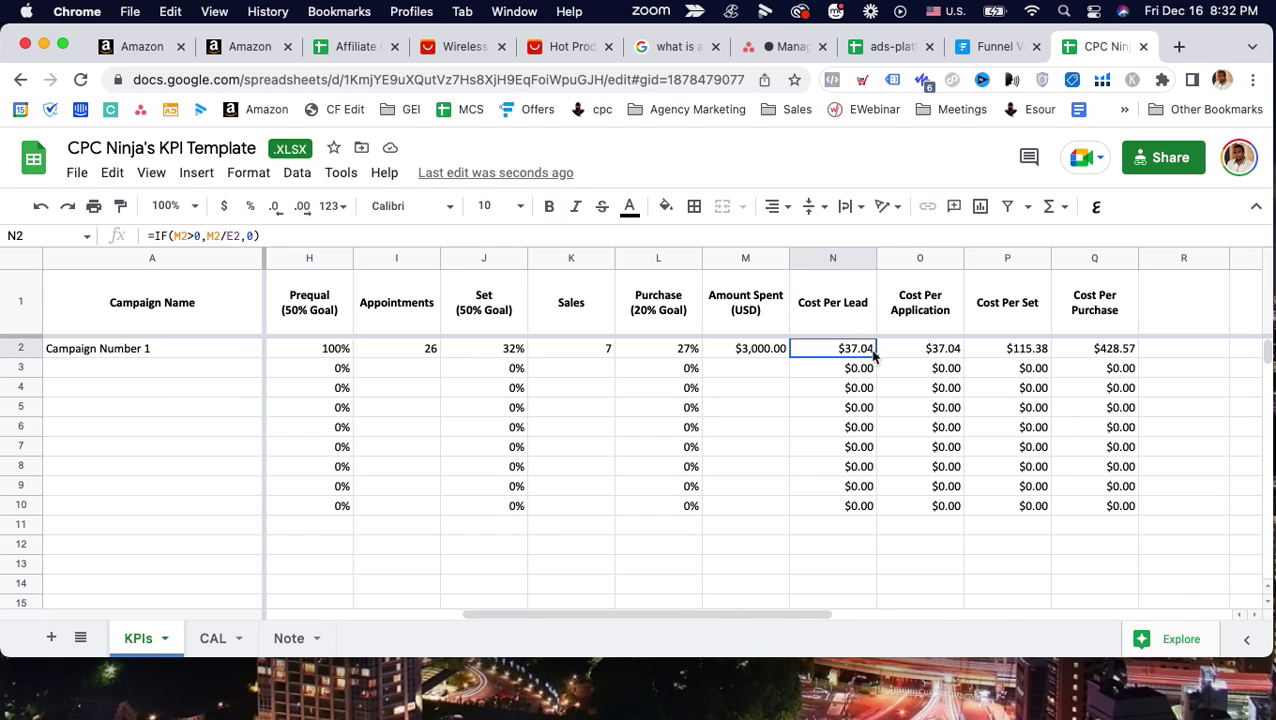
pyautogui.click(1011, 355)
pyautogui.click(1013, 318)
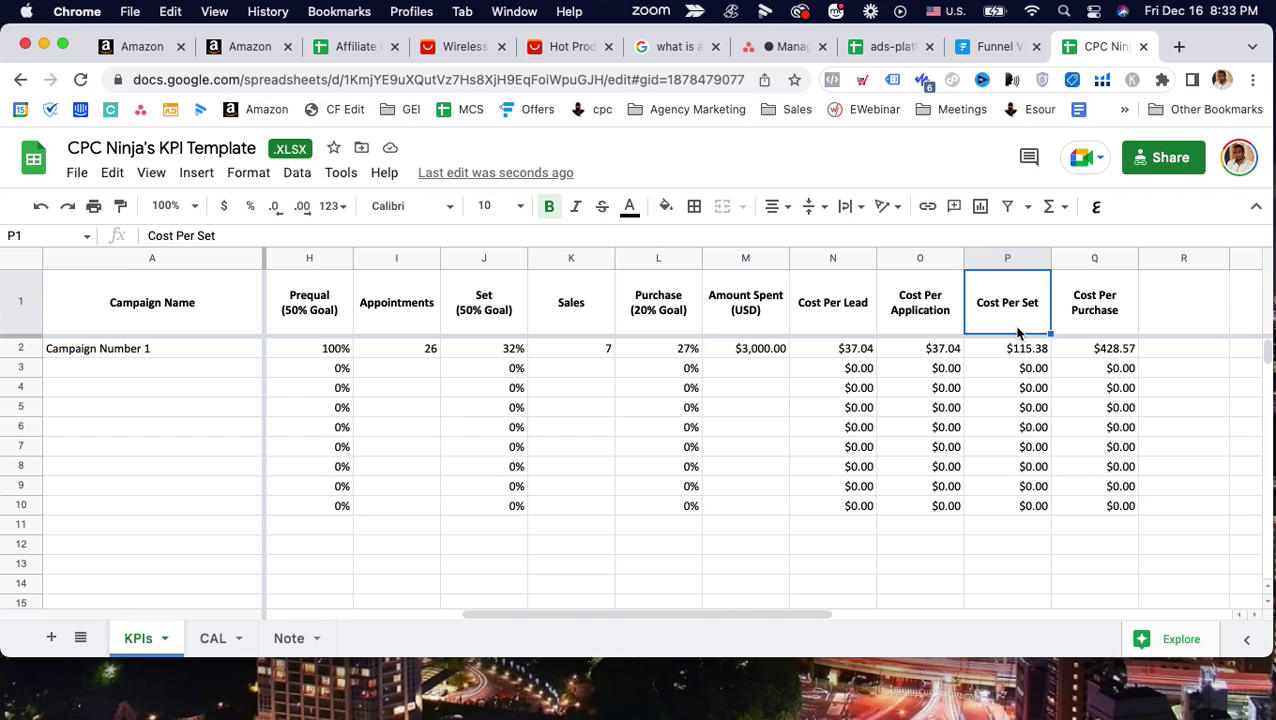
pyautogui.click(1106, 352)
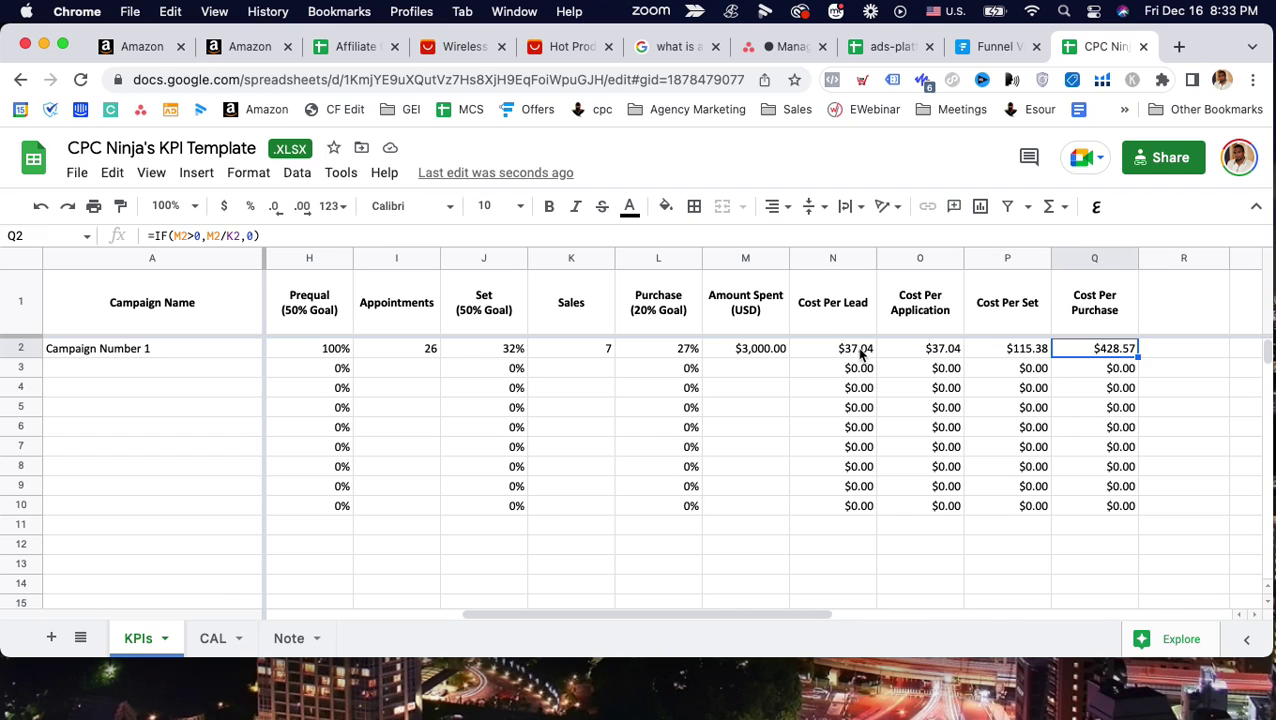
# Review Campaign Number 1's four cost figures and compare its conversion percentage with the 25% goal in the column header
pyautogui.moveTo(862, 348); pyautogui.dragTo(1063, 360)
pyautogui.hscroll(-3, 1062, 357)
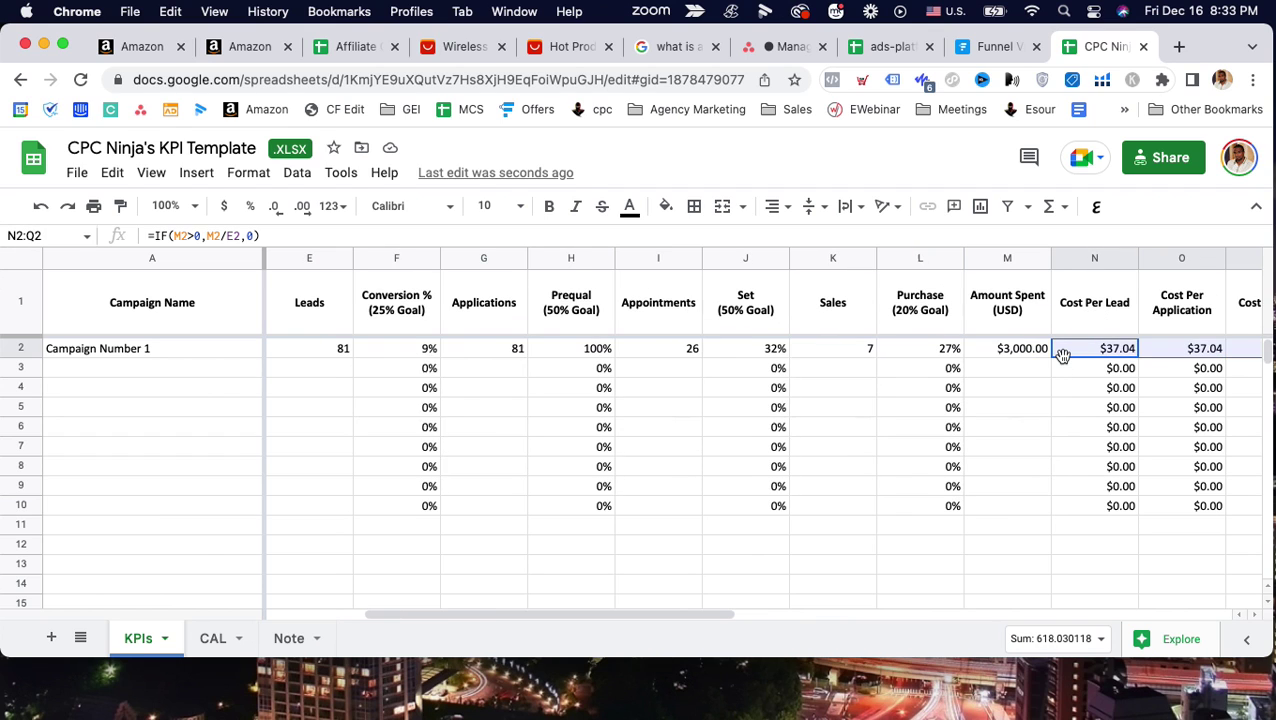
pyautogui.hscroll(-1, 1064, 360)
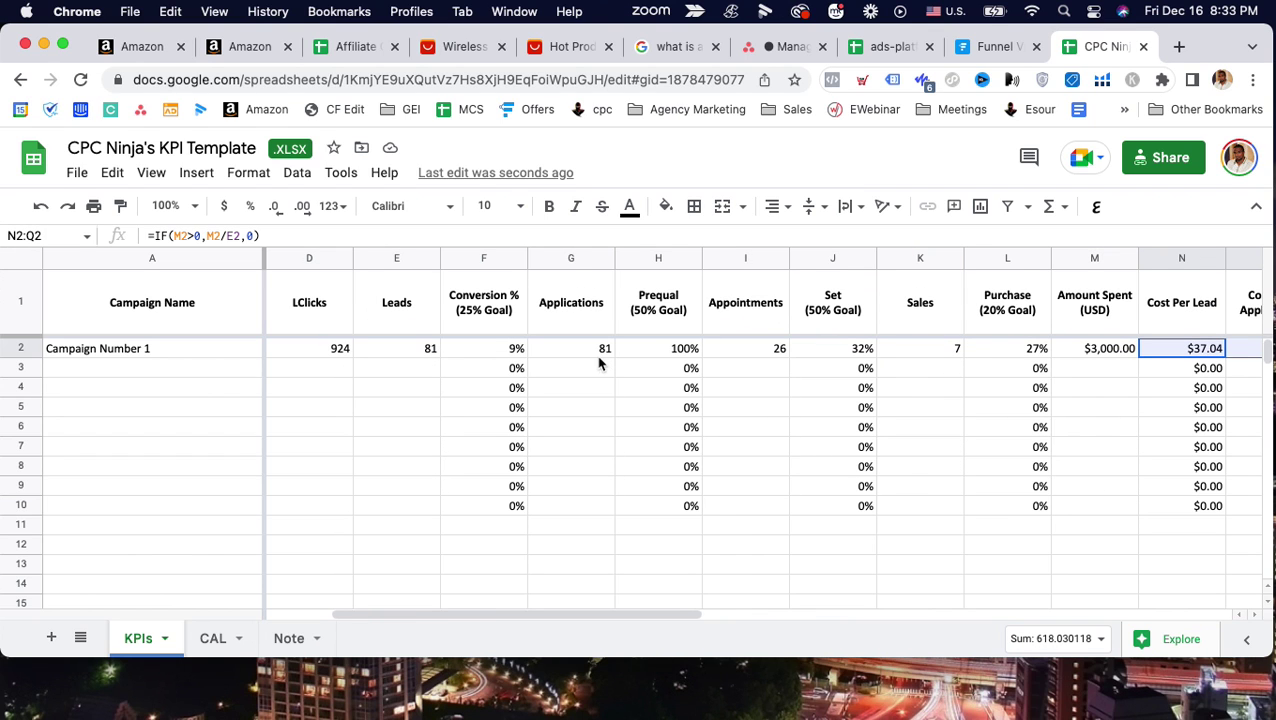
pyautogui.click(494, 316)
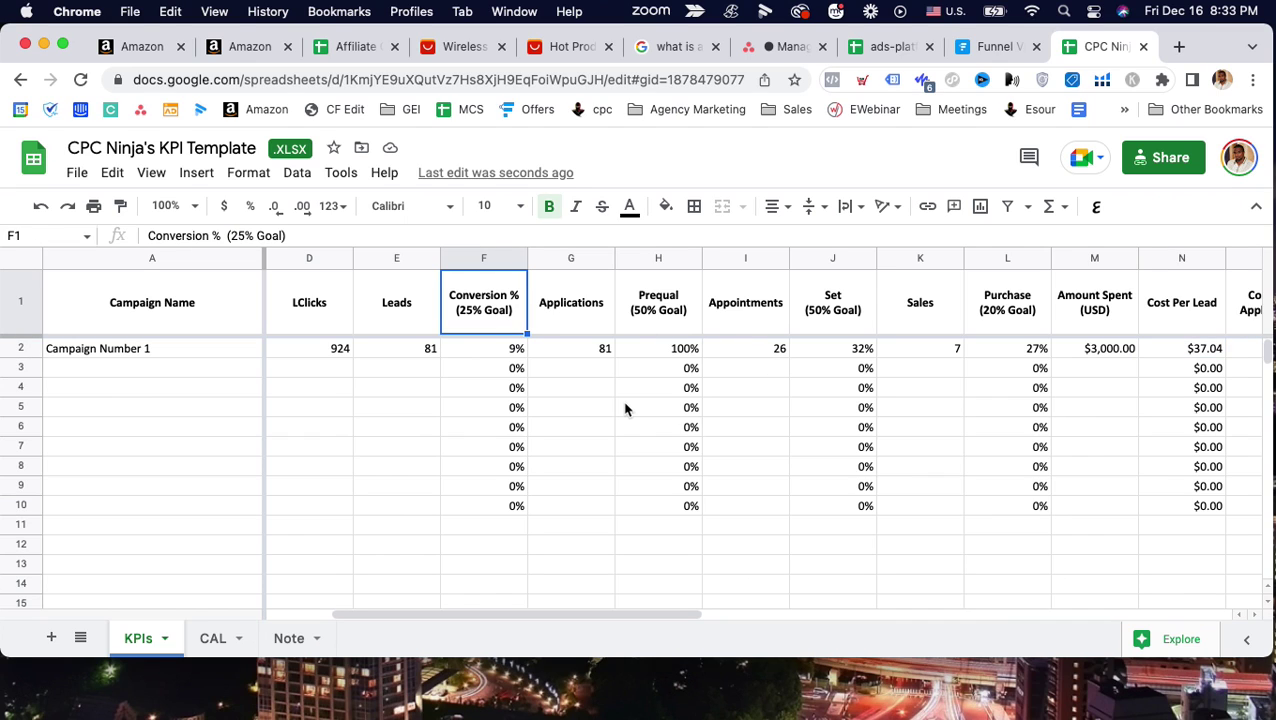
pyautogui.click(490, 568)
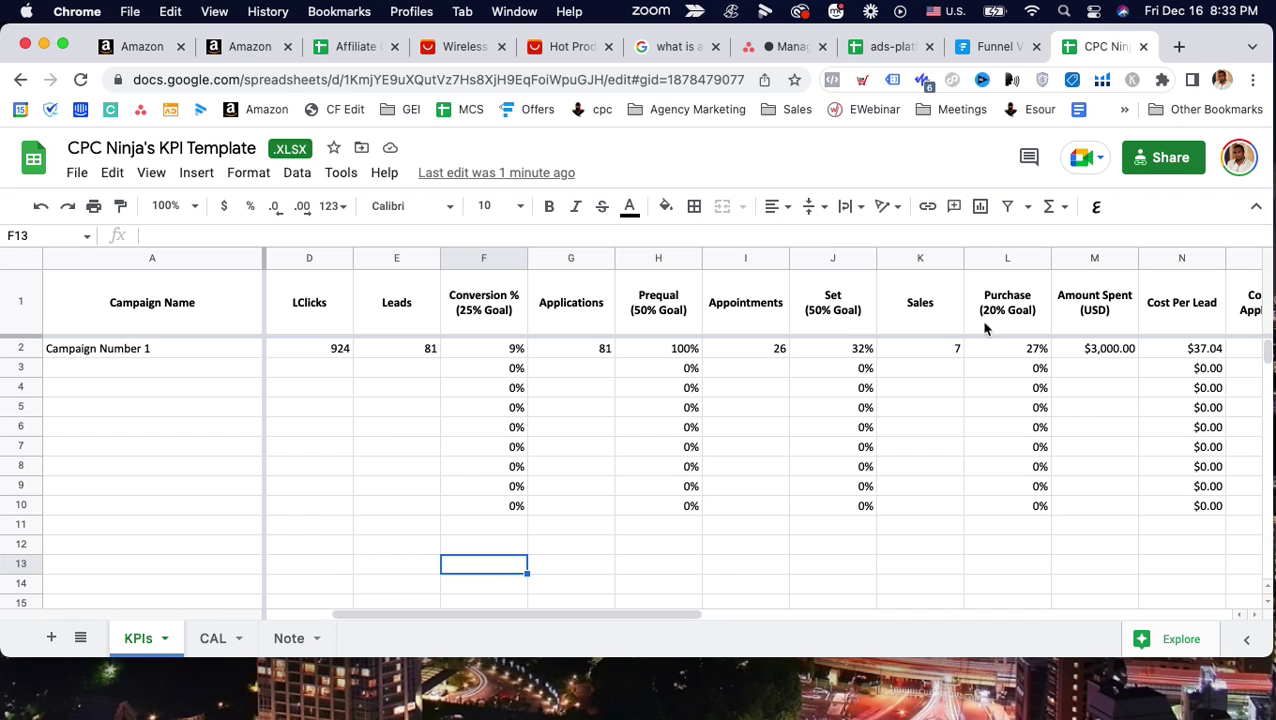
pyautogui.hscroll(-2, 590, 331)
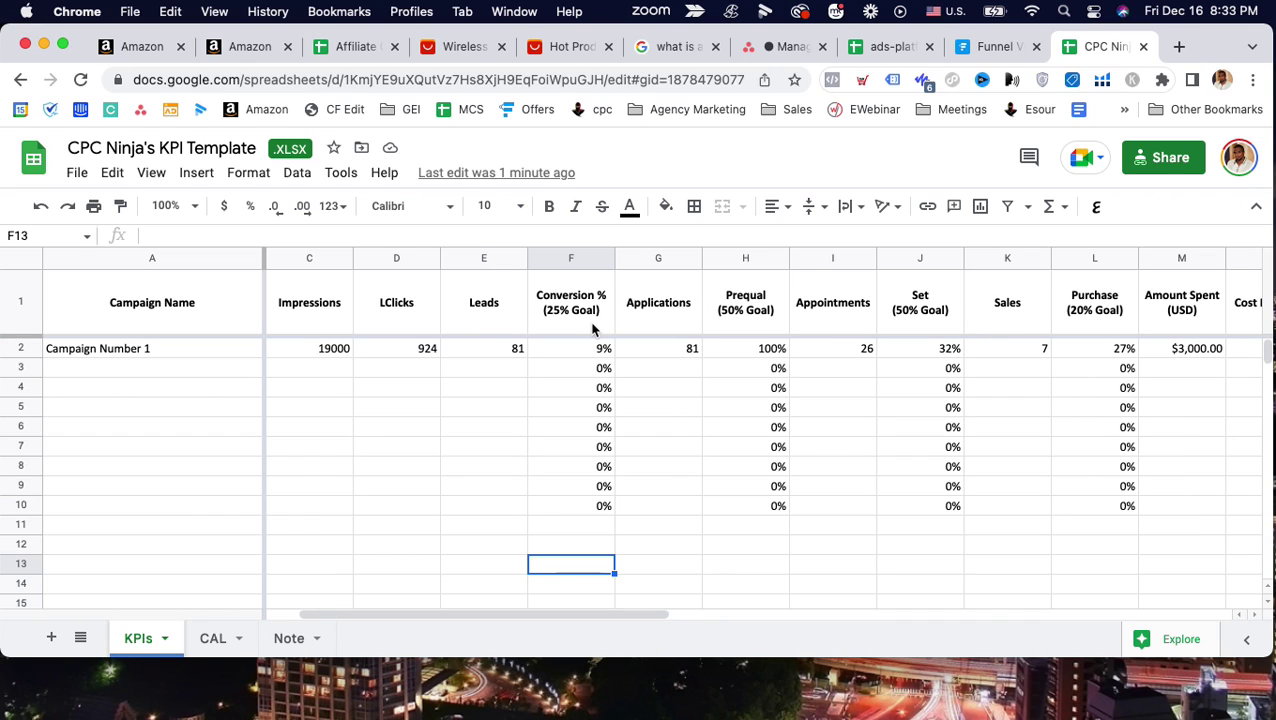
pyautogui.click(590, 316)
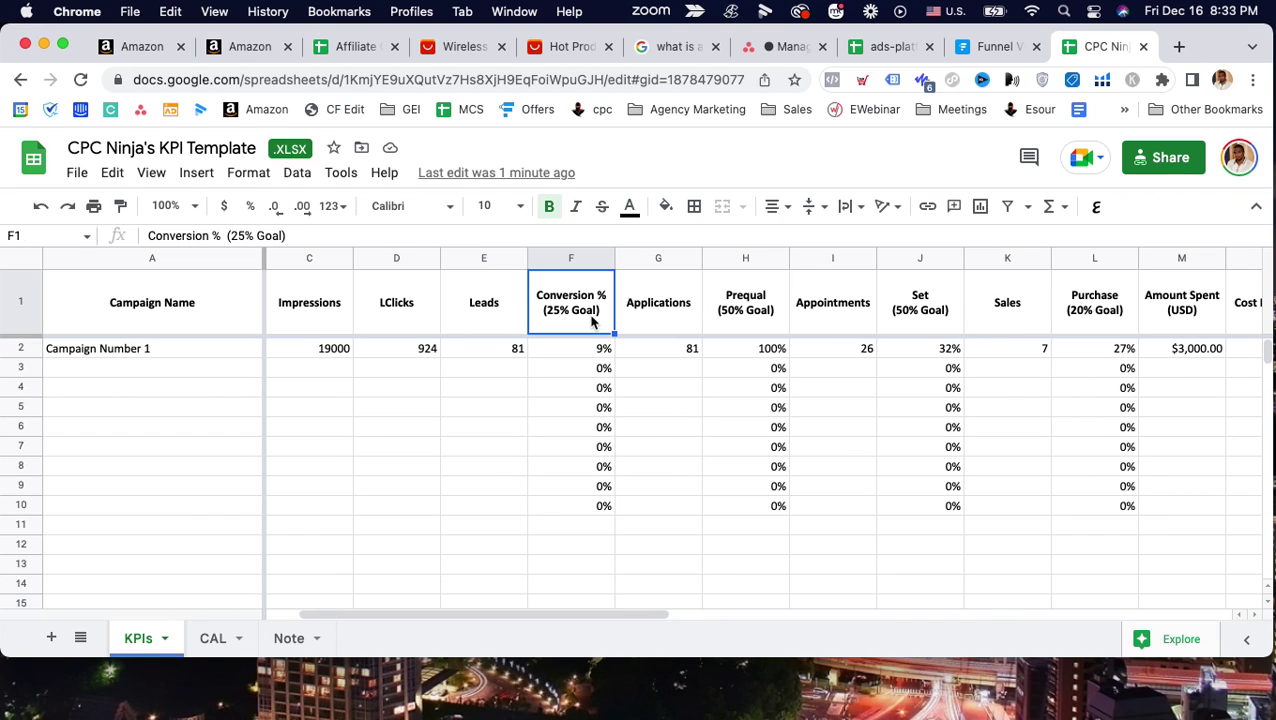
pyautogui.click(585, 353)
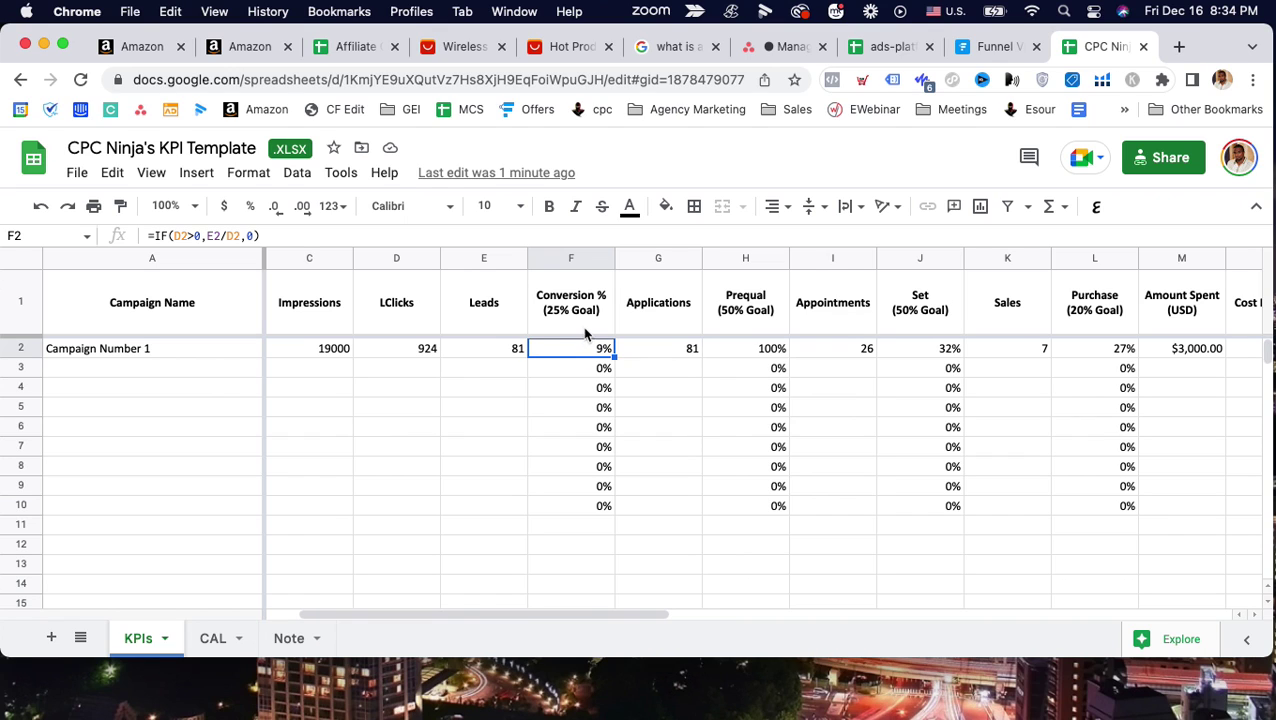
pyautogui.click(587, 331)
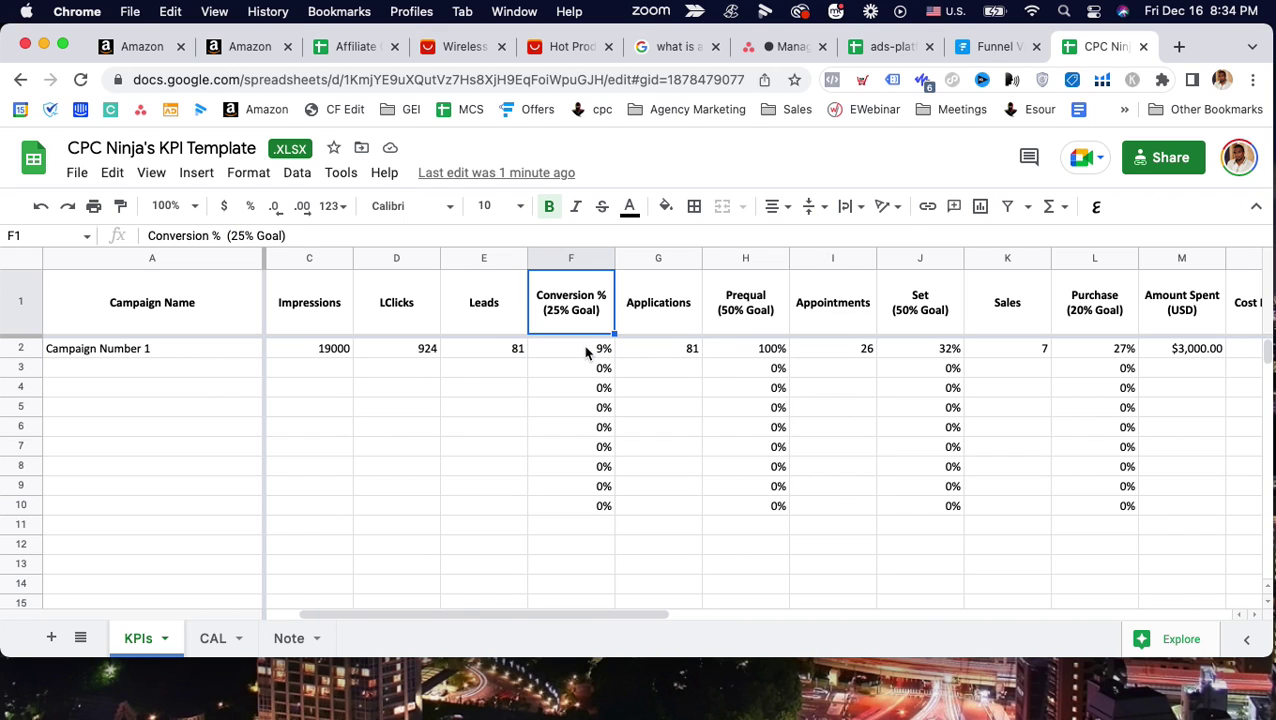
pyautogui.click(587, 352)
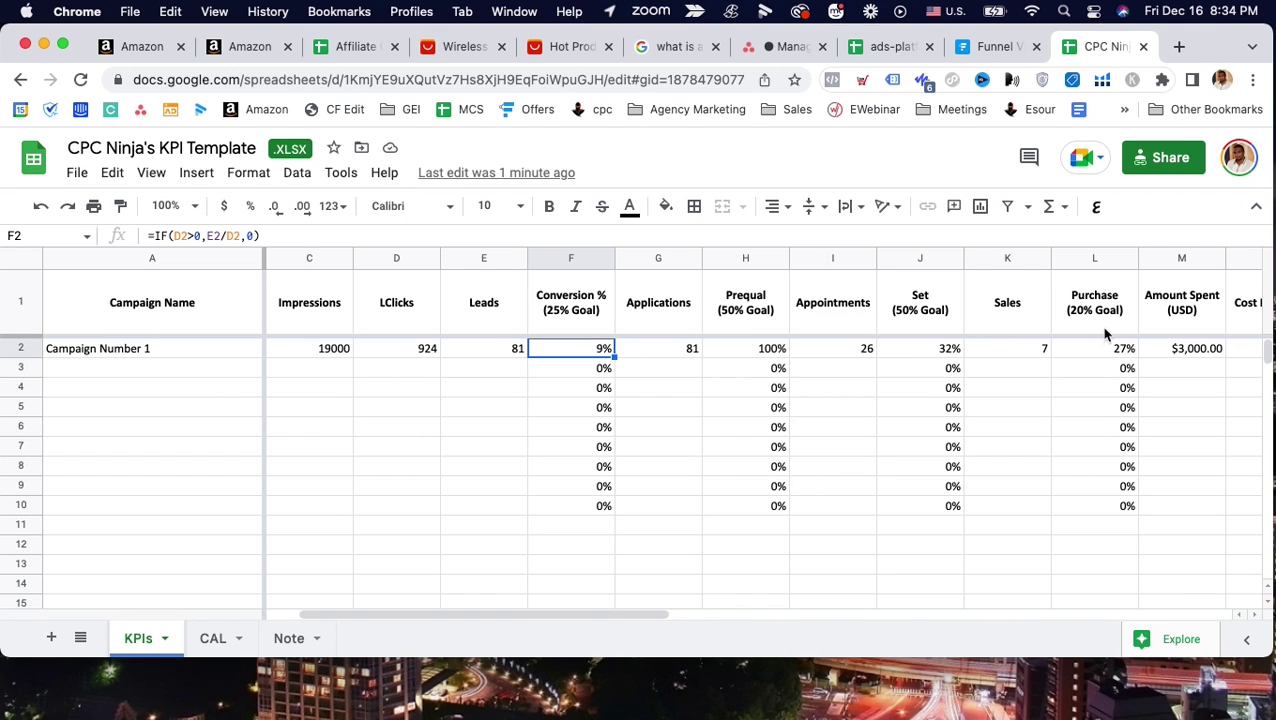
# Set Campaign Number 1's sales to 17 and check the purchase percentage against its 20% goal
pyautogui.click(1092, 350)
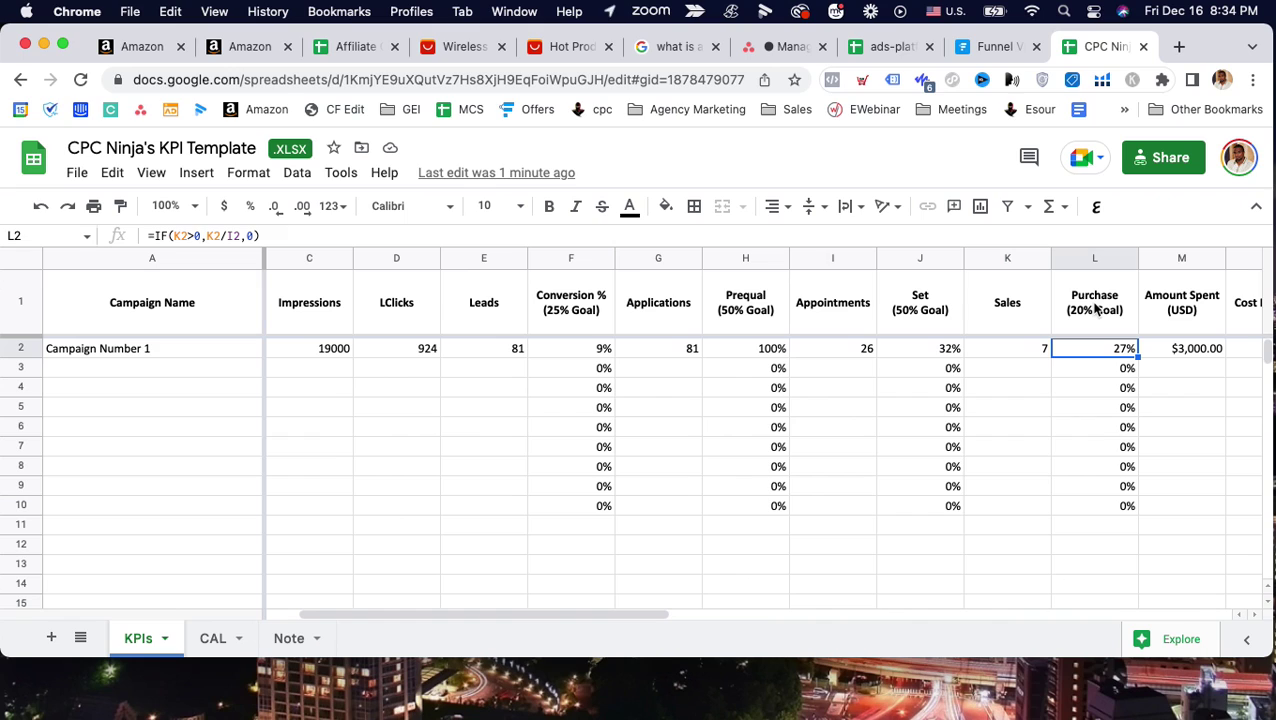
pyautogui.click(1024, 352)
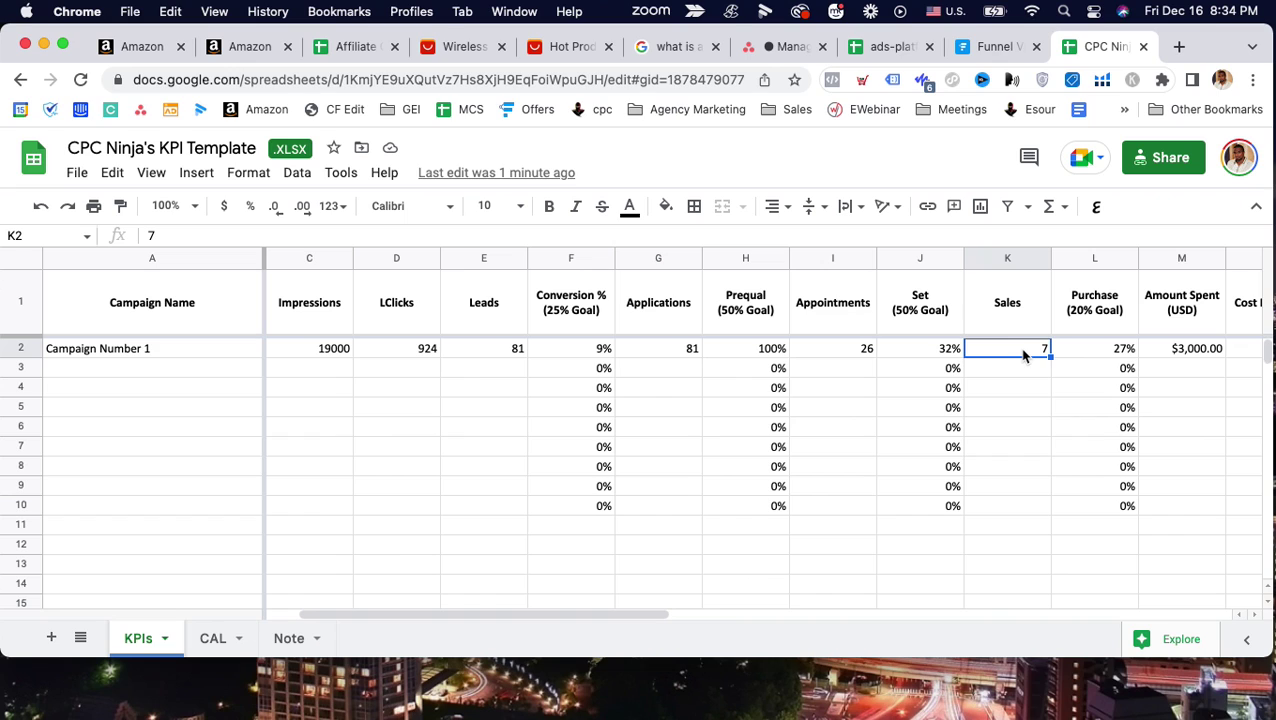
pyautogui.doubleClick(1024, 352)
pyautogui.write('1')
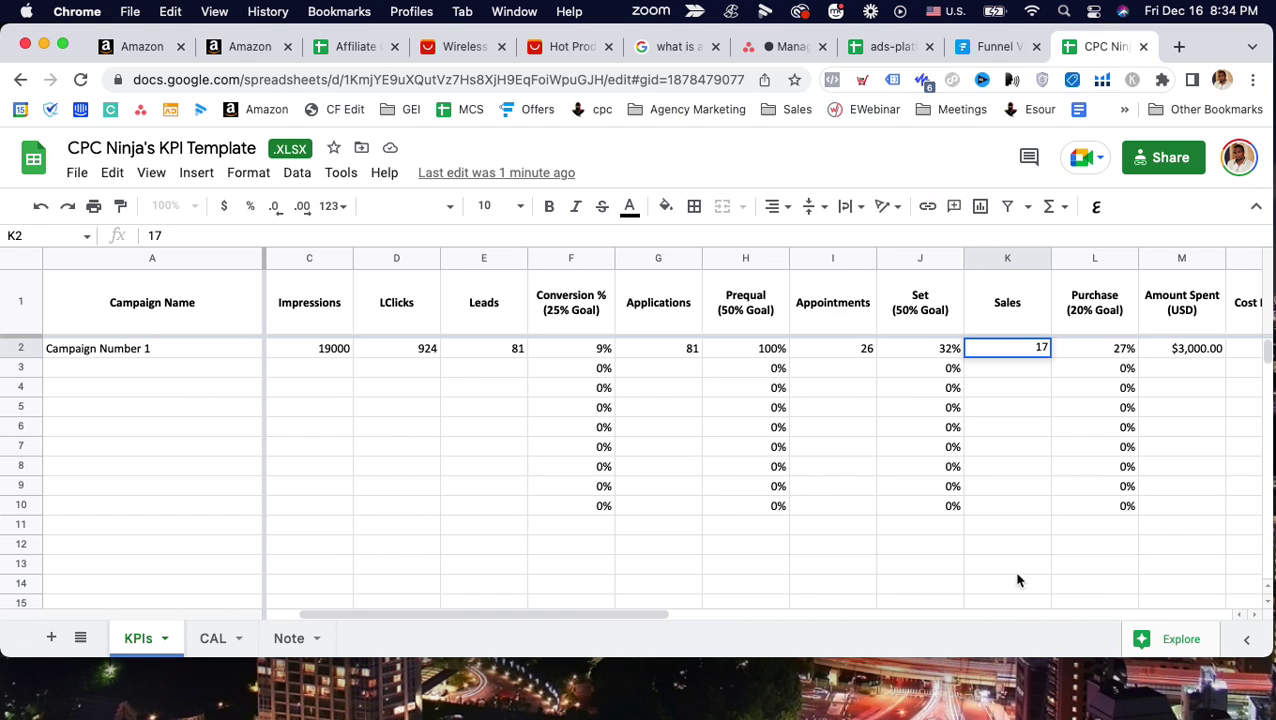
pyautogui.click(1018, 580)
pyautogui.click(1090, 358)
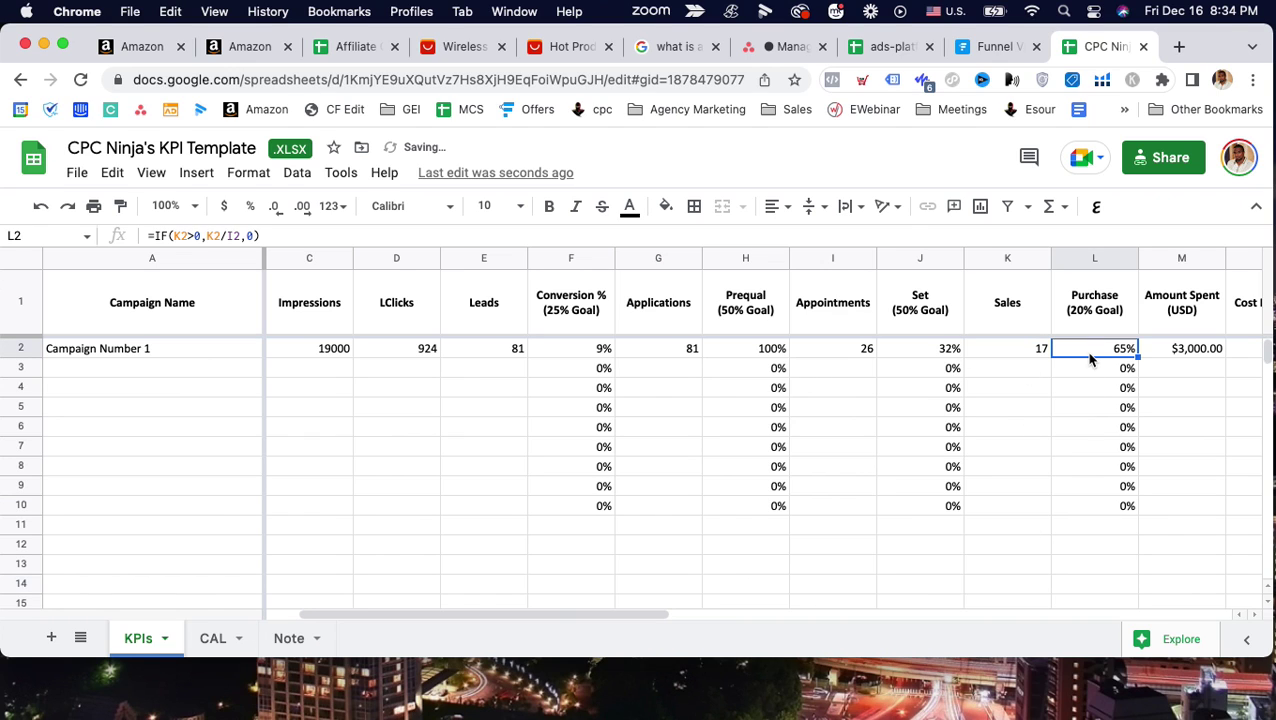
pyautogui.click(1025, 352)
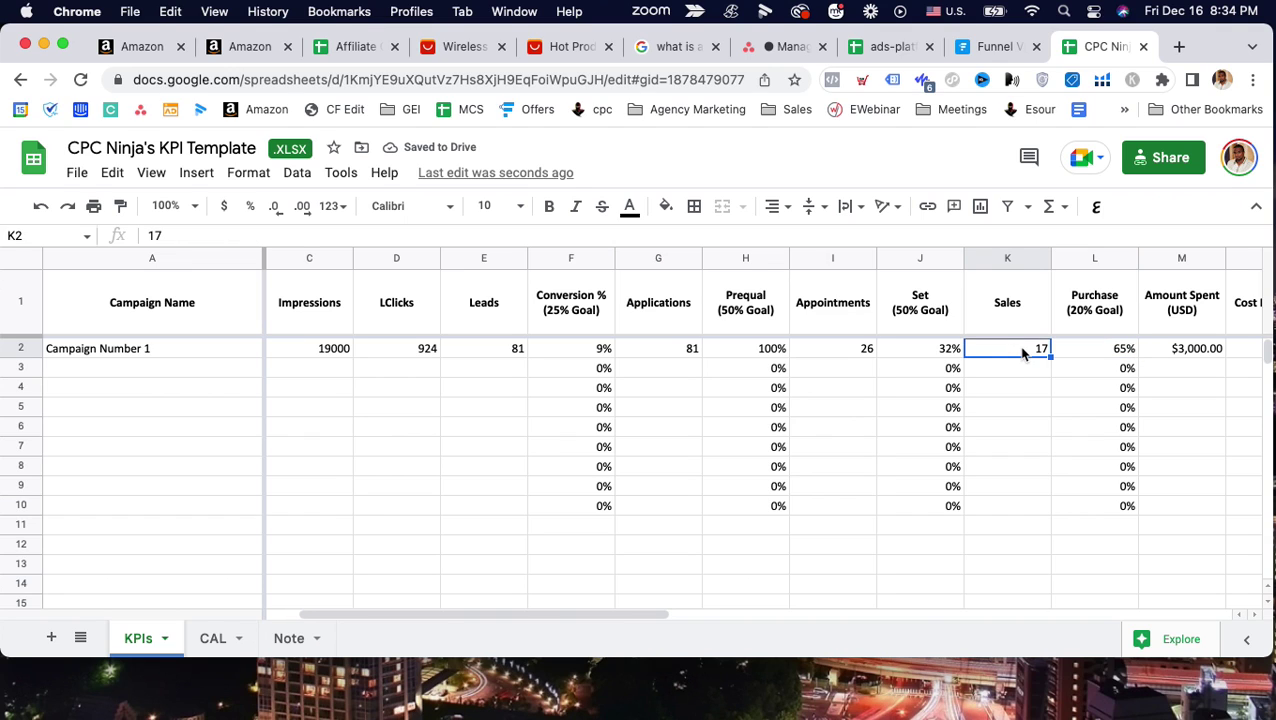
# Set Campaign Number 1's leads to 181 and check the conversion percentage against its 25% goal
pyautogui.click(590, 352)
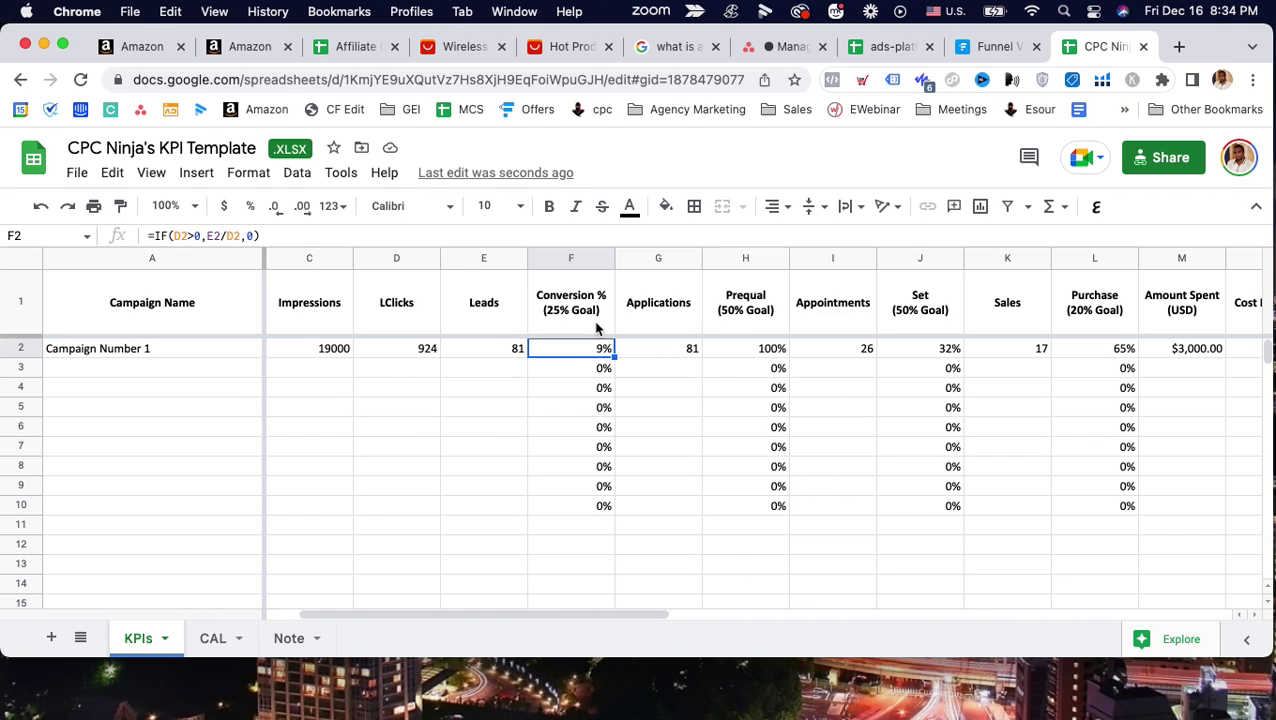
pyautogui.doubleClick(513, 349)
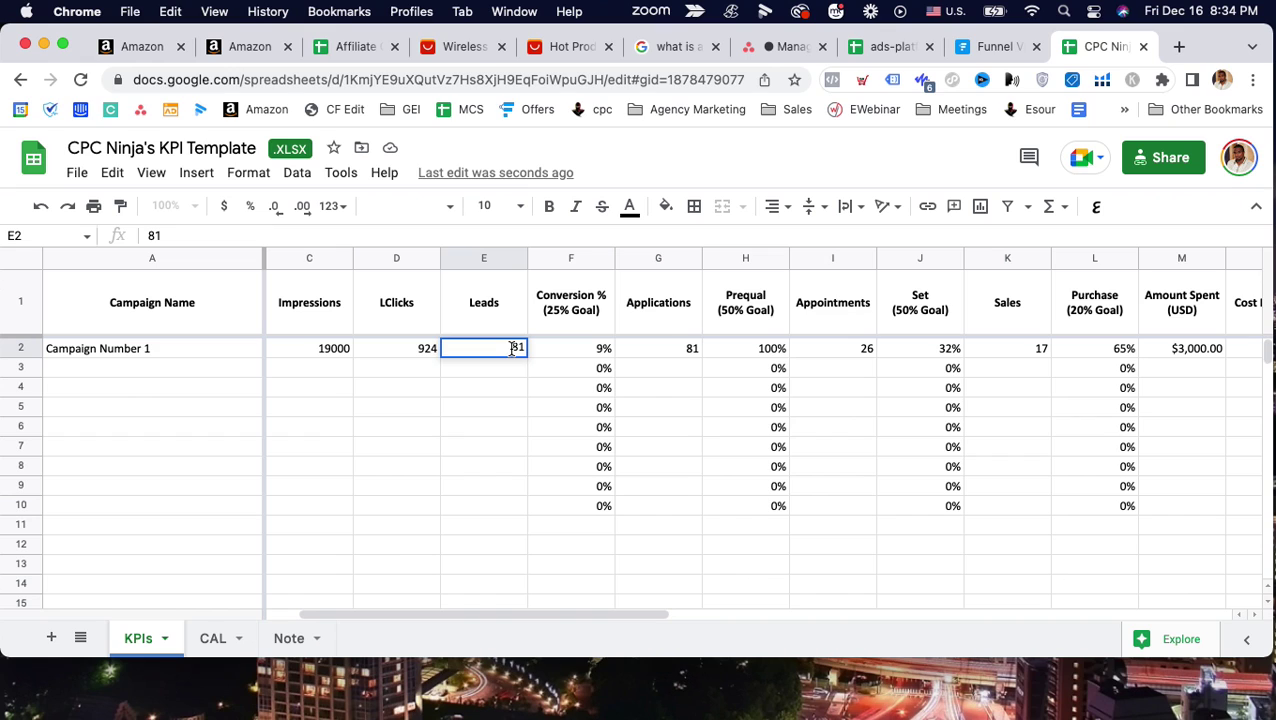
pyautogui.write('1')
pyautogui.click(484, 527)
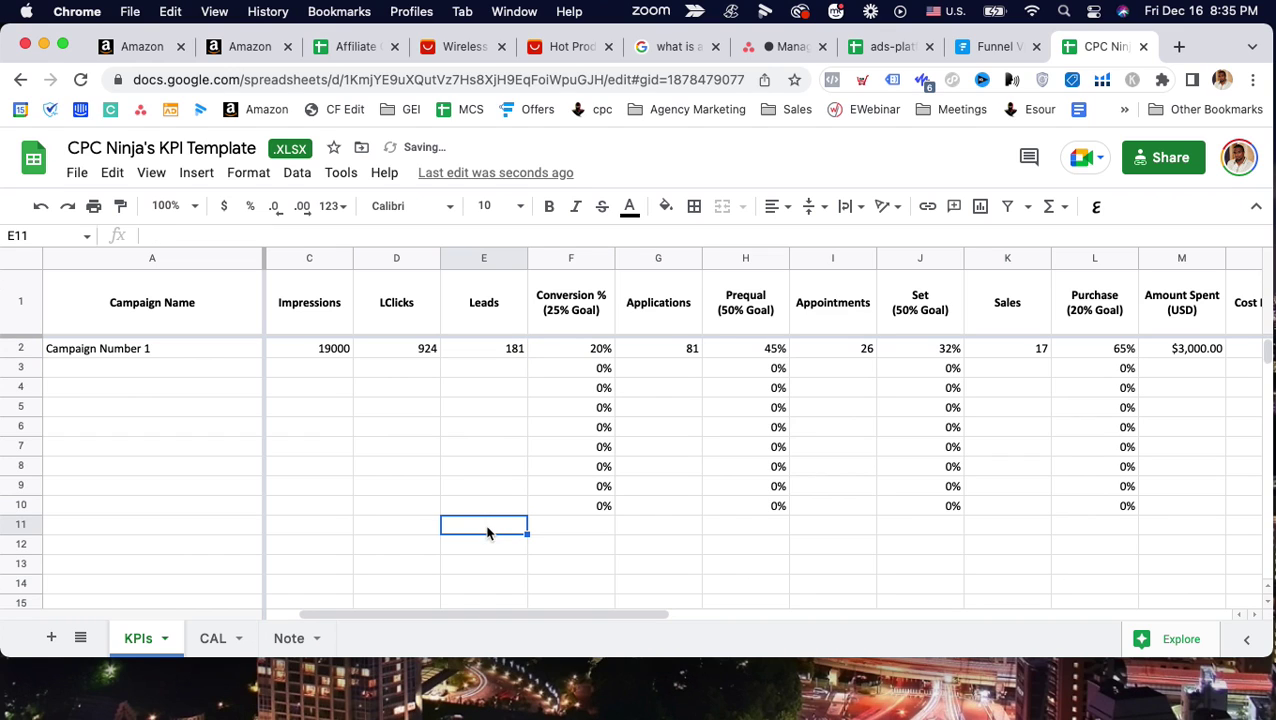
pyautogui.click(575, 354)
pyautogui.click(590, 302)
pyautogui.click(577, 350)
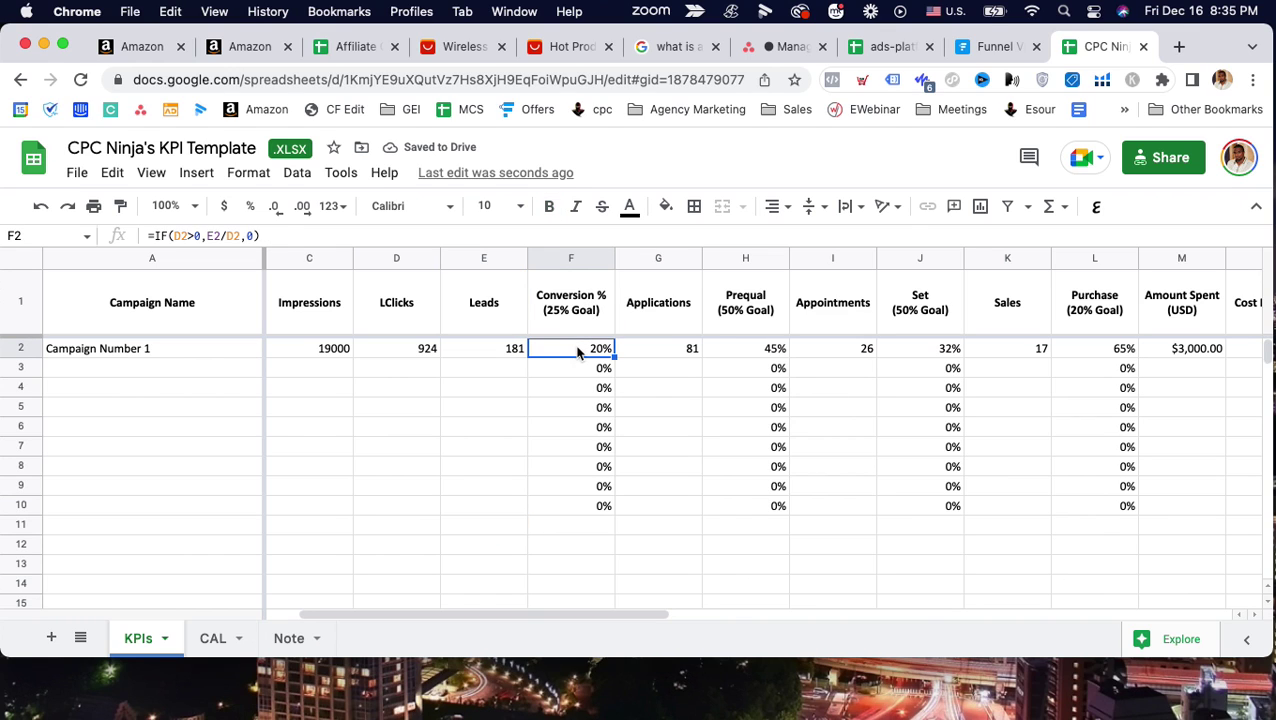
# Lower Campaign Number 1's sales first to 7 and finally to 3
pyautogui.doubleClick(1001, 346)
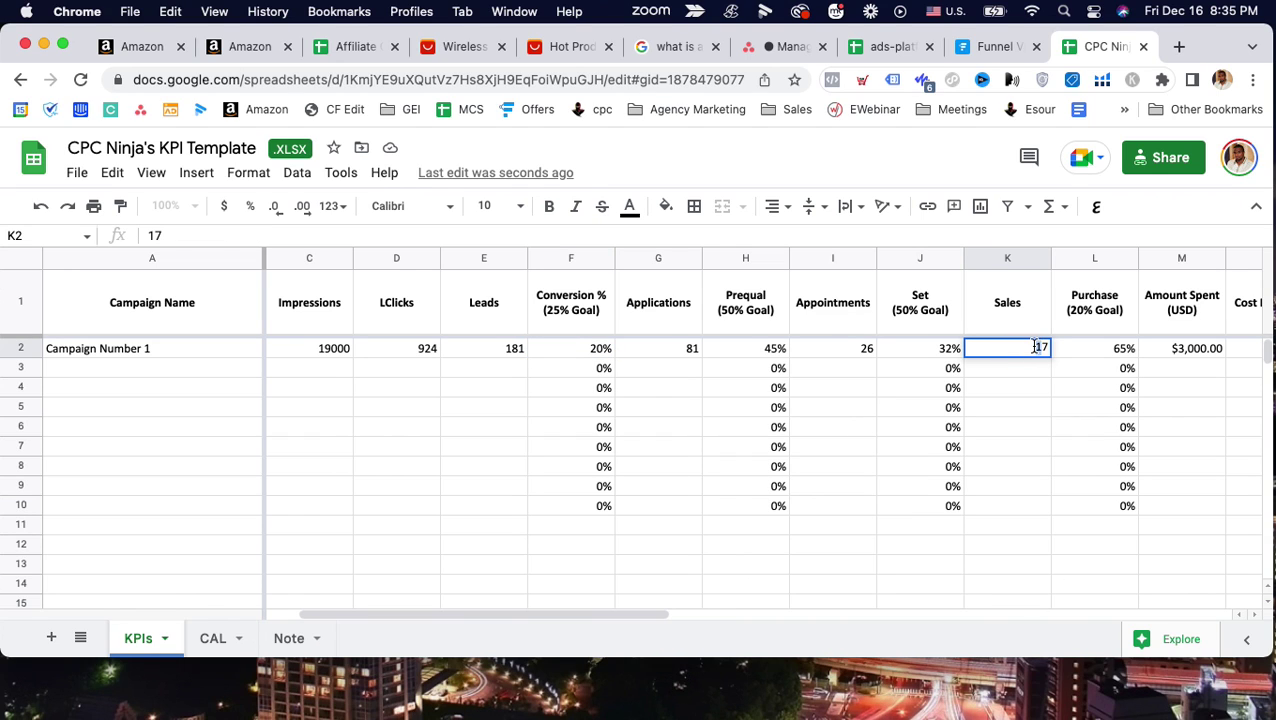
pyautogui.click(1036, 346)
pyautogui.press('BackSpace')
pyautogui.press('Return')
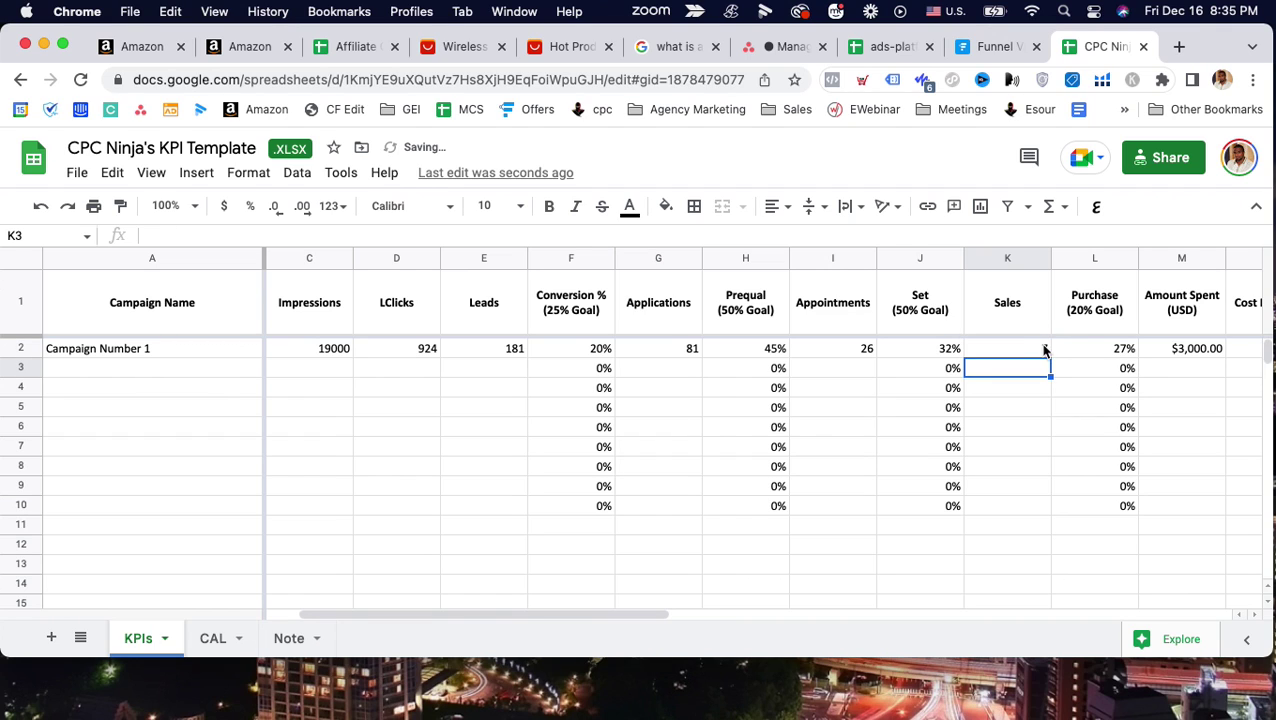
pyautogui.click(1044, 348)
pyautogui.press('BackSpace')
pyautogui.write('3')
pyautogui.press('Return')
# Examine the funnel figures from Leads to Amount Spent and the Cost Per Purchase of Campaign Number 1
pyautogui.moveTo(455, 348); pyautogui.dragTo(1151, 512)
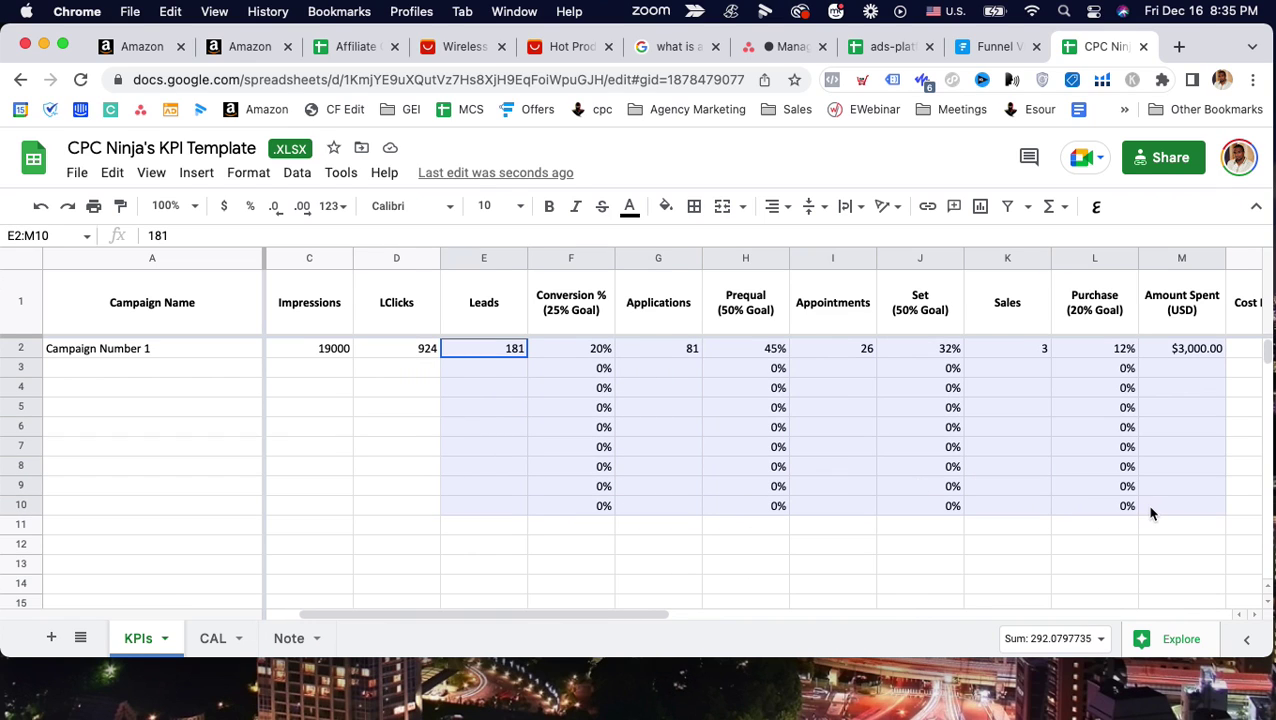
pyautogui.click(1116, 583)
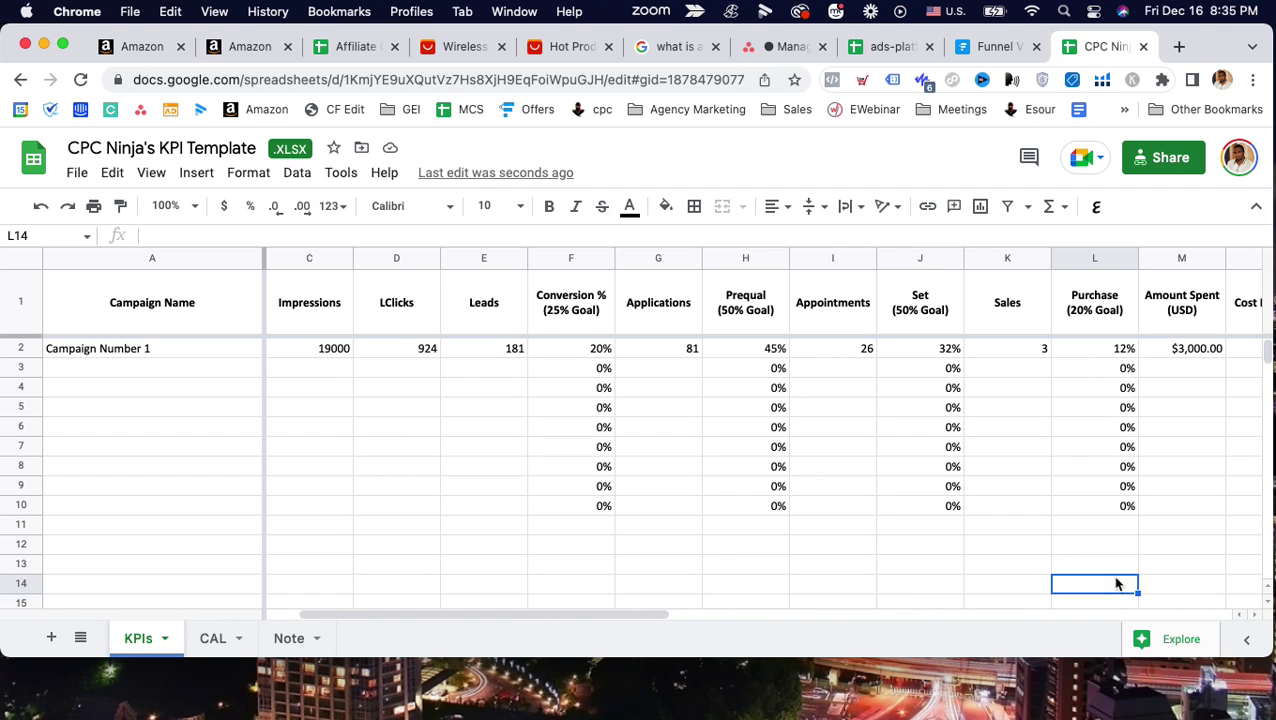
pyautogui.hscroll(2, 1117, 583)
pyautogui.moveTo(1122, 510); pyautogui.dragTo(1116, 487)
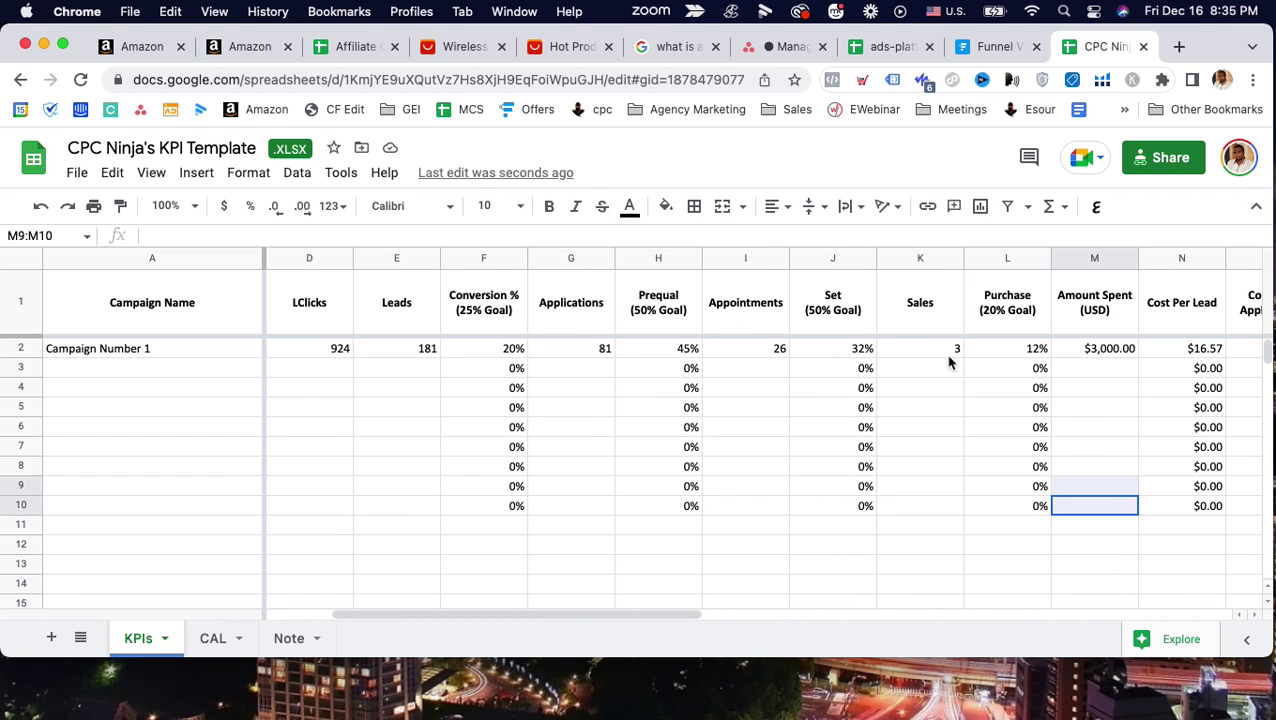
pyautogui.moveTo(950, 362); pyautogui.dragTo(412, 343)
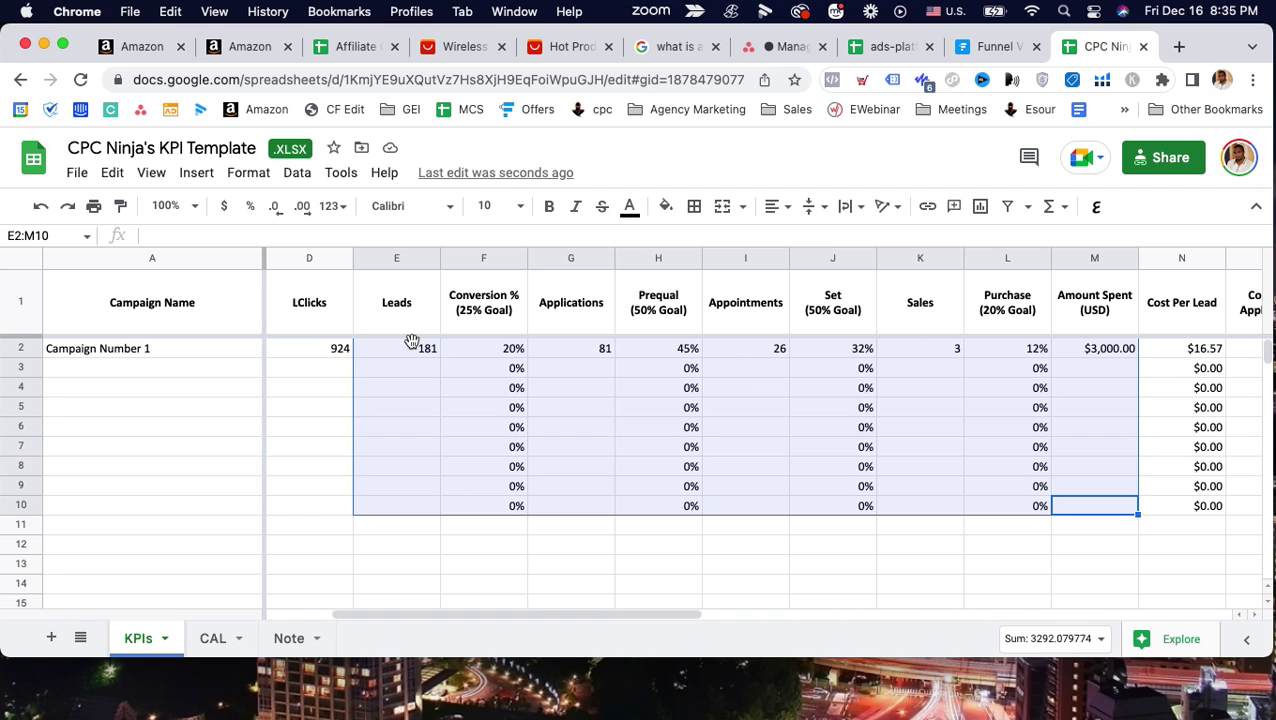
pyautogui.hscroll(4, 746, 464)
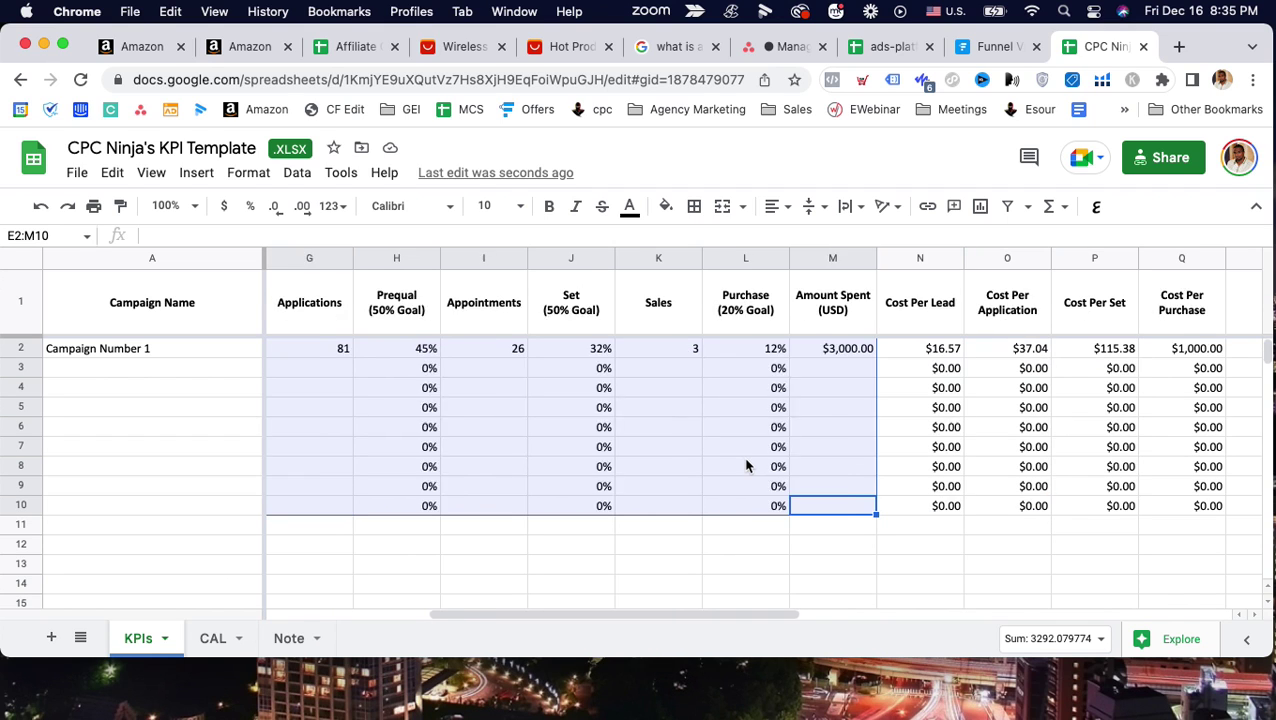
pyautogui.click(1078, 350)
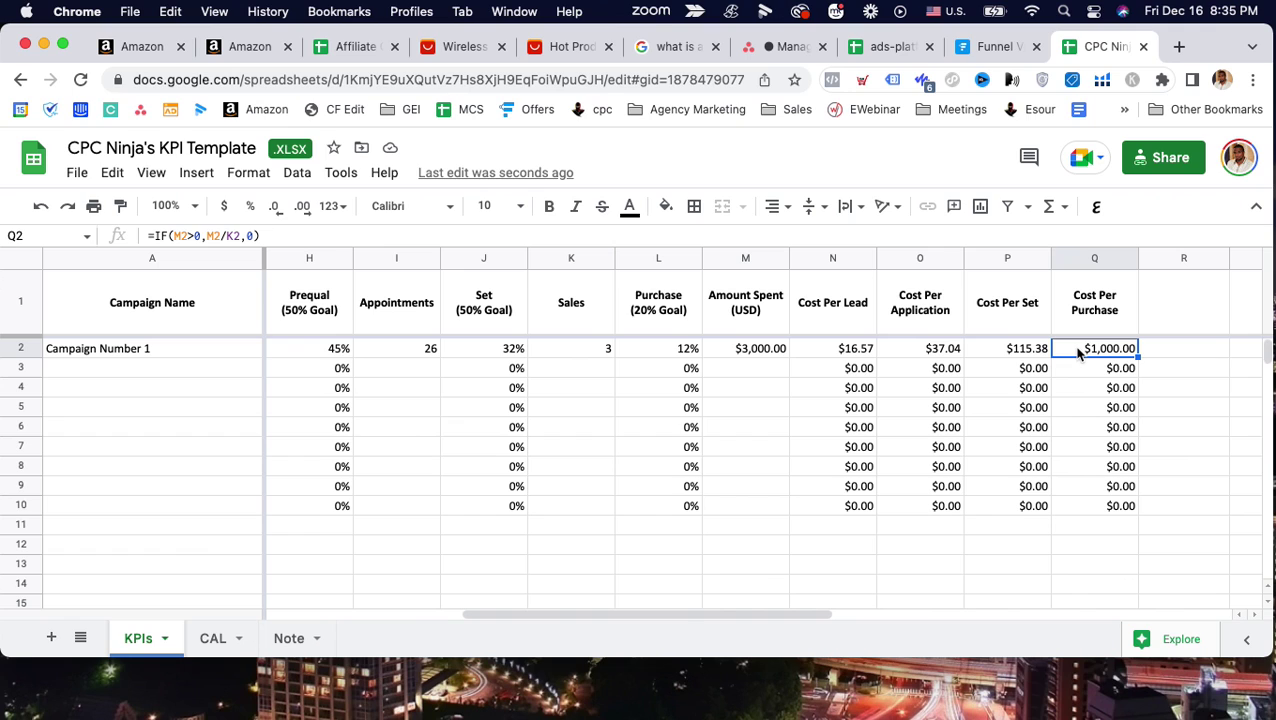
# Undo the last two changes to Campaign Number 1's sales
pyautogui.hscroll(-3, 1078, 352)
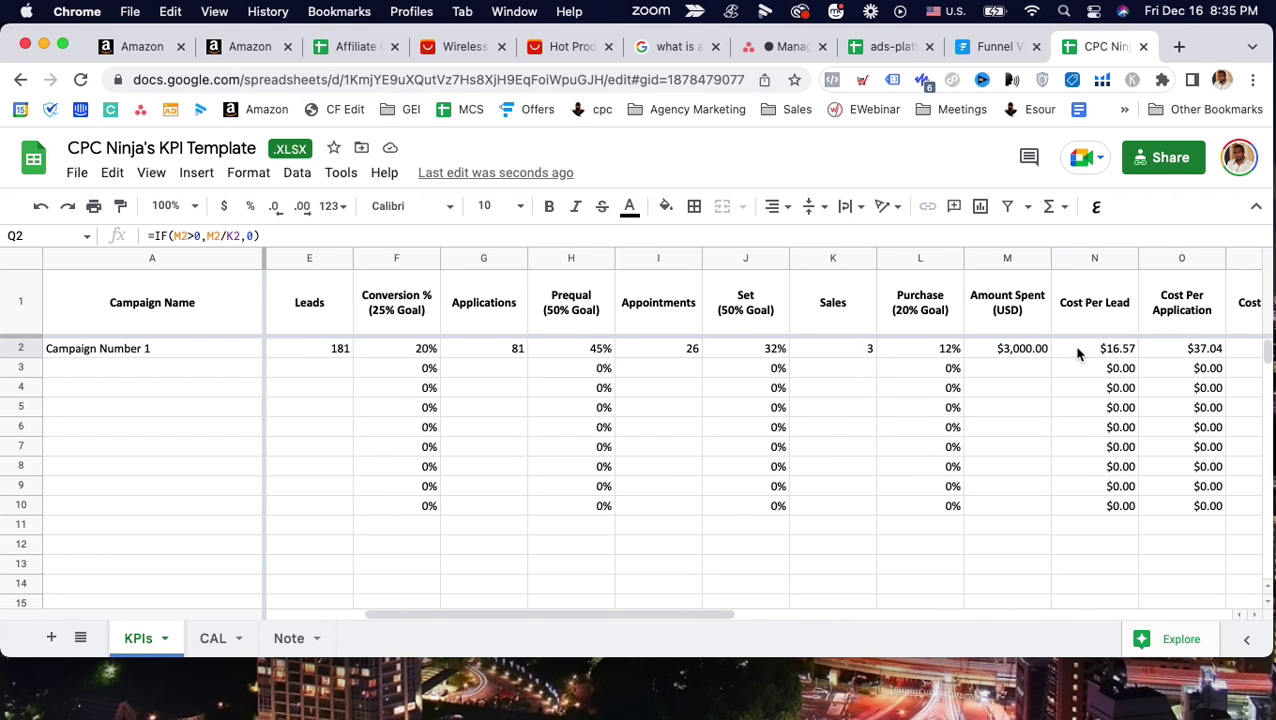
pyautogui.hotkey('ctrl', 'z')
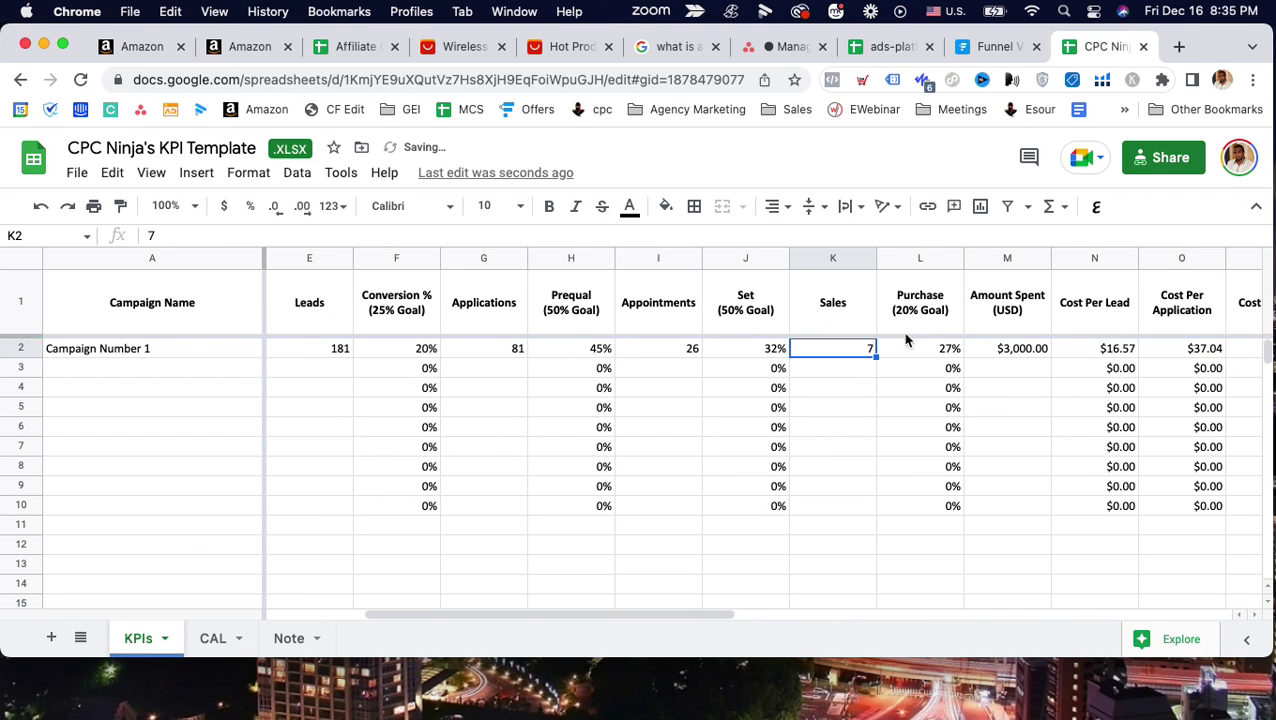
pyautogui.hotkey('ctrl', 'z')
# Set Campaign Number 1's leads back to 81
pyautogui.hscroll(-2, 860, 352)
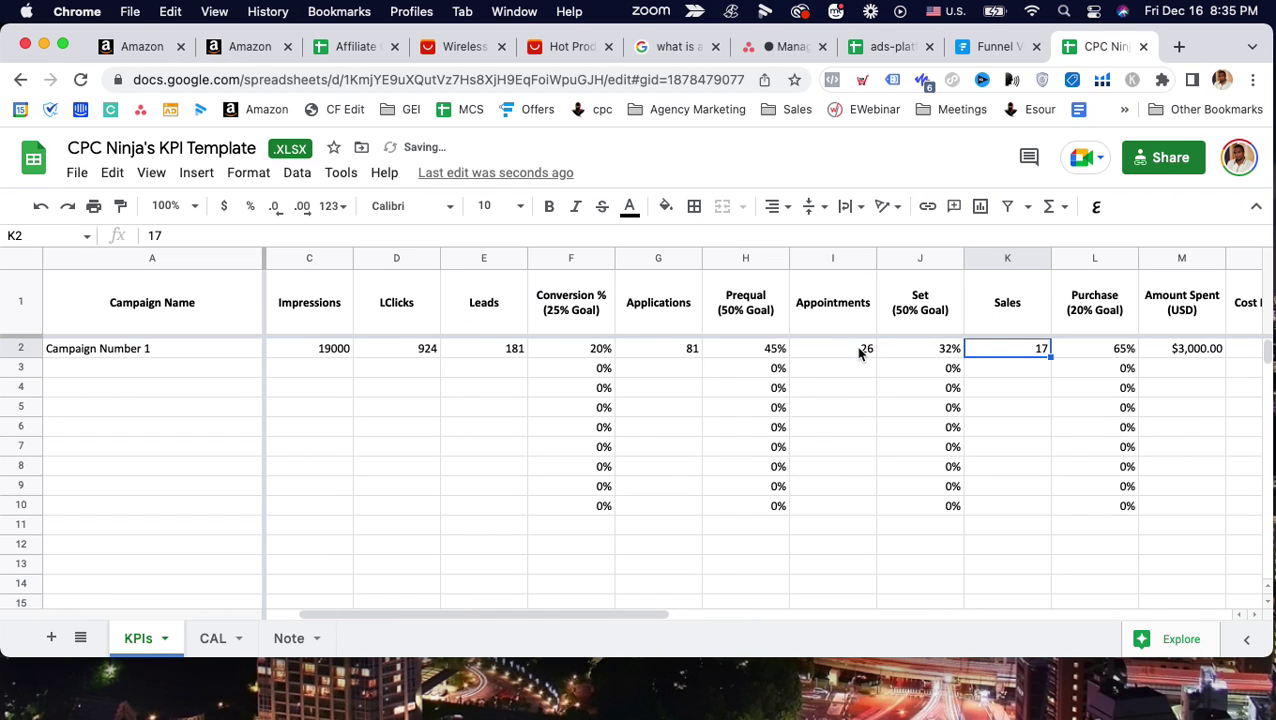
pyautogui.doubleClick(512, 350)
pyautogui.press('BackSpace')
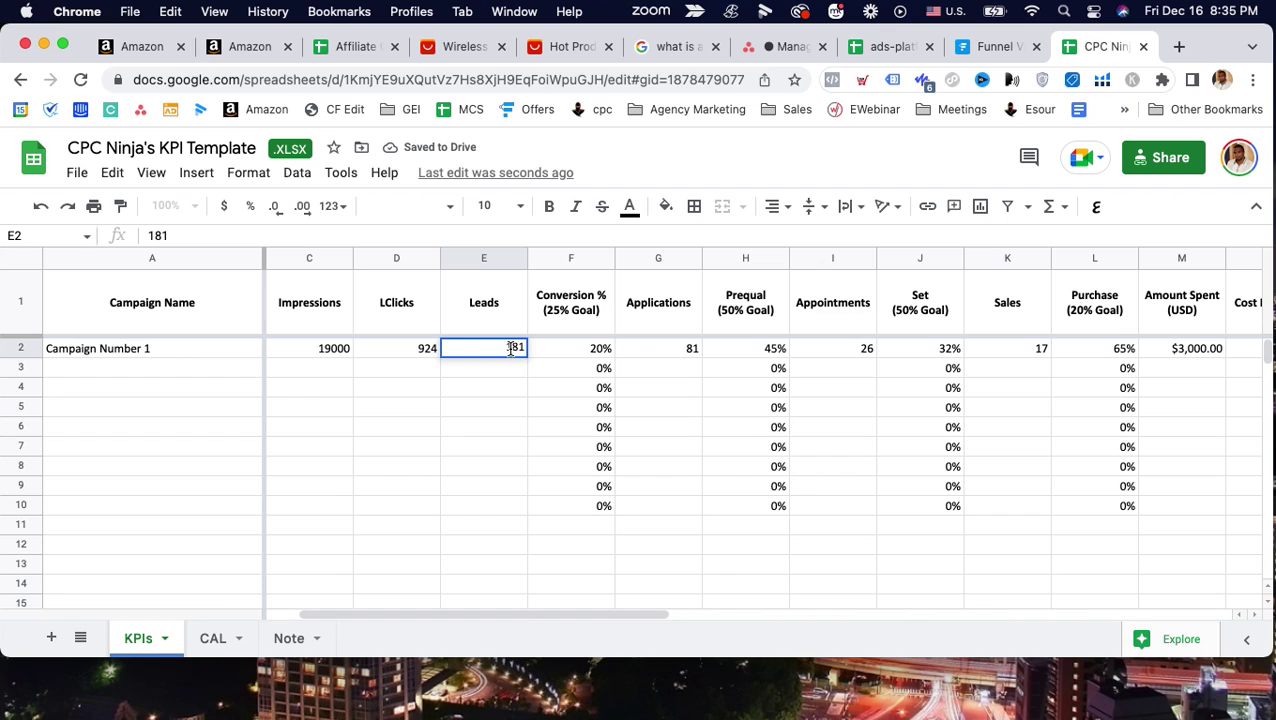
pyautogui.press('Return')
# Check Campaign Number 1's recalculated Cost Per Purchase, and compare its leads entry with the amount spent and cost columns
pyautogui.hscroll(5, 729, 423)
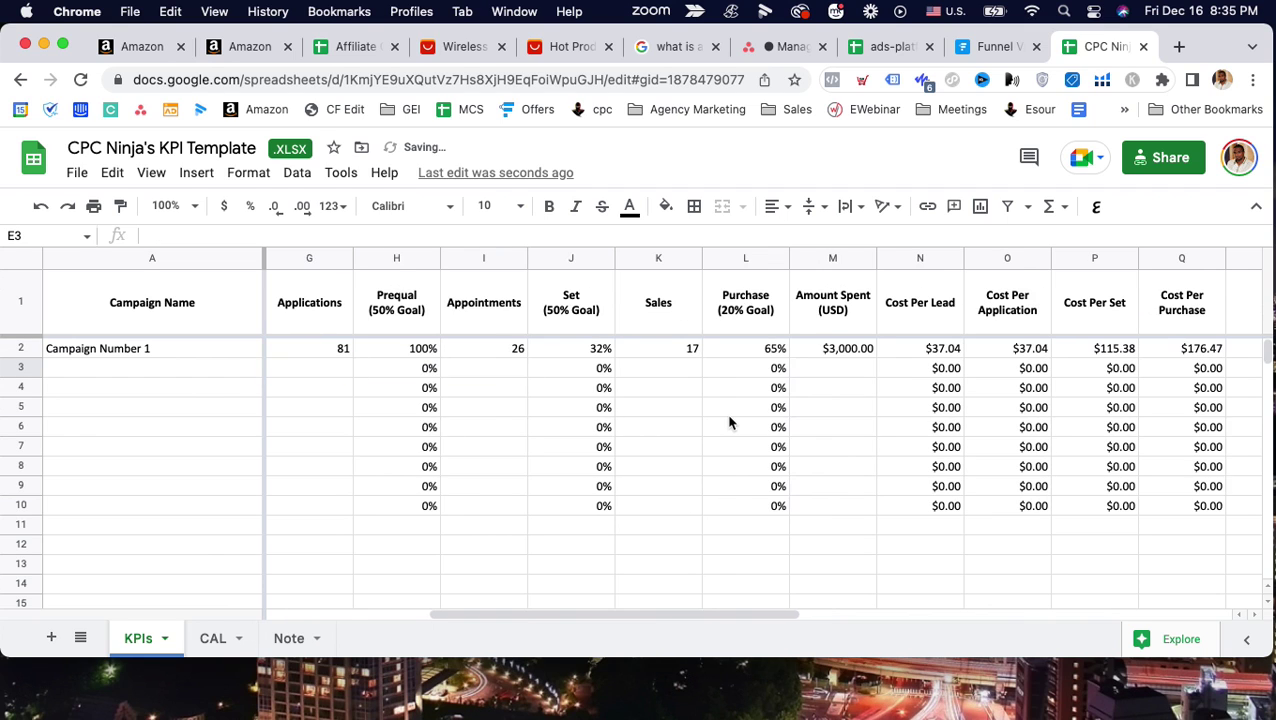
pyautogui.hscroll(1, 729, 423)
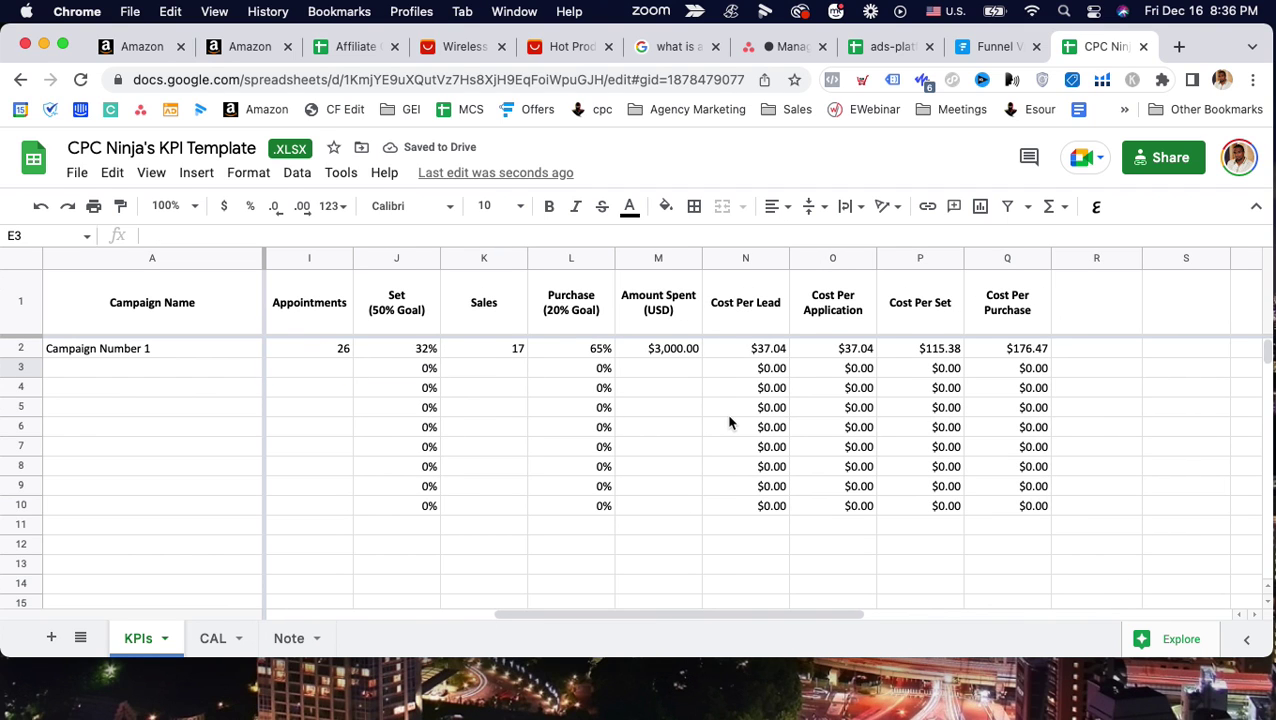
pyautogui.click(1025, 352)
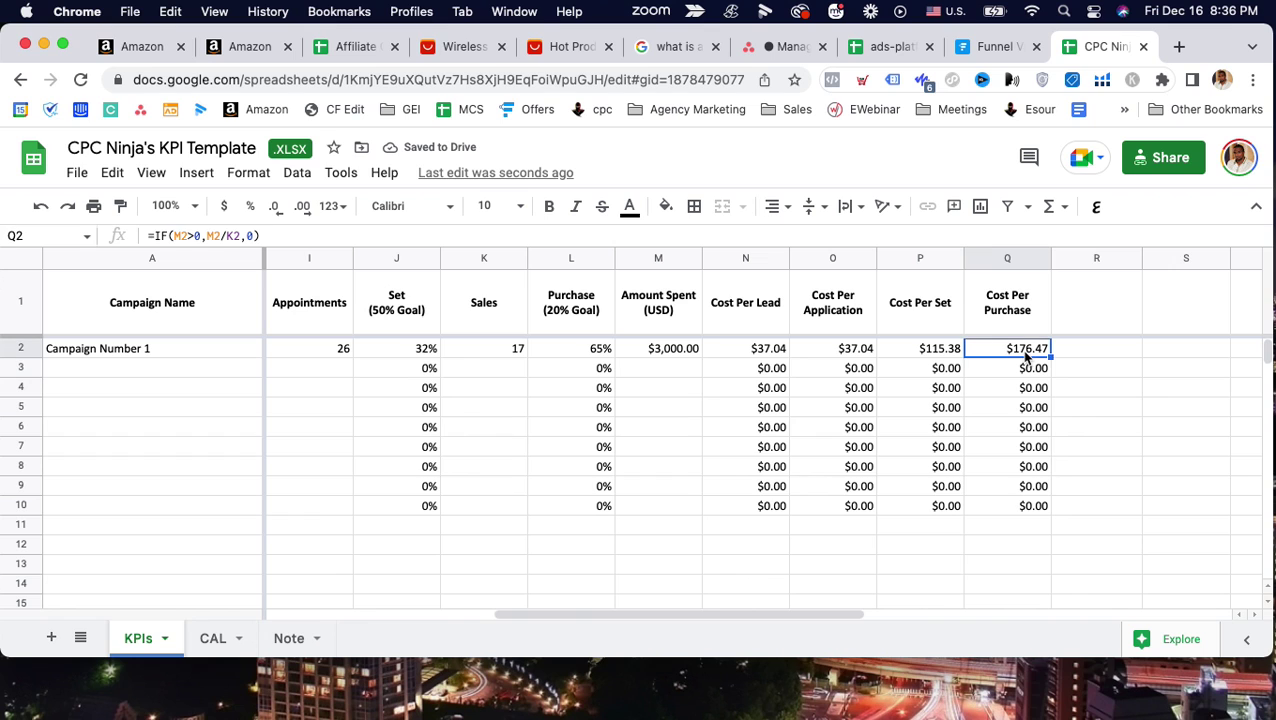
pyautogui.hscroll(-6, 1025, 352)
pyautogui.click(513, 352)
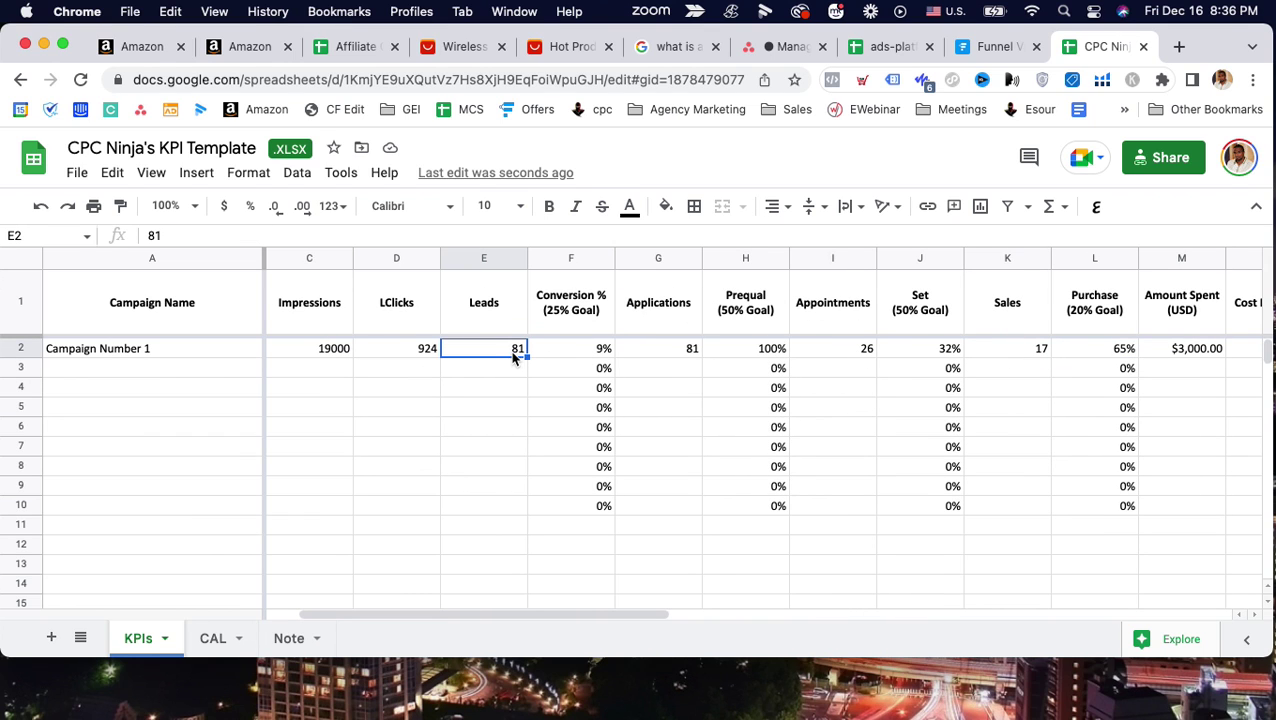
pyautogui.hscroll(2, 1020, 356)
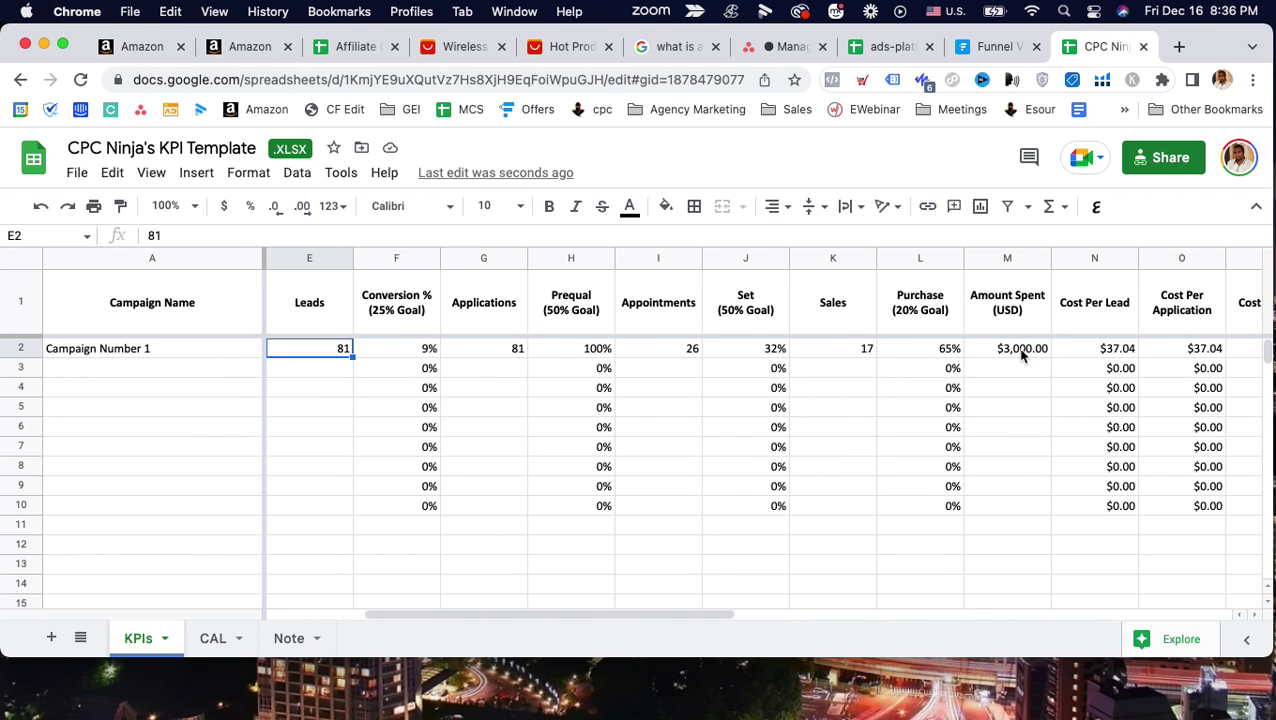
# Compare Campaign Number 1's Cost Per Lead, Cost Per Set and Cost Per Purchase and the formulas behind them
pyautogui.click(1100, 352)
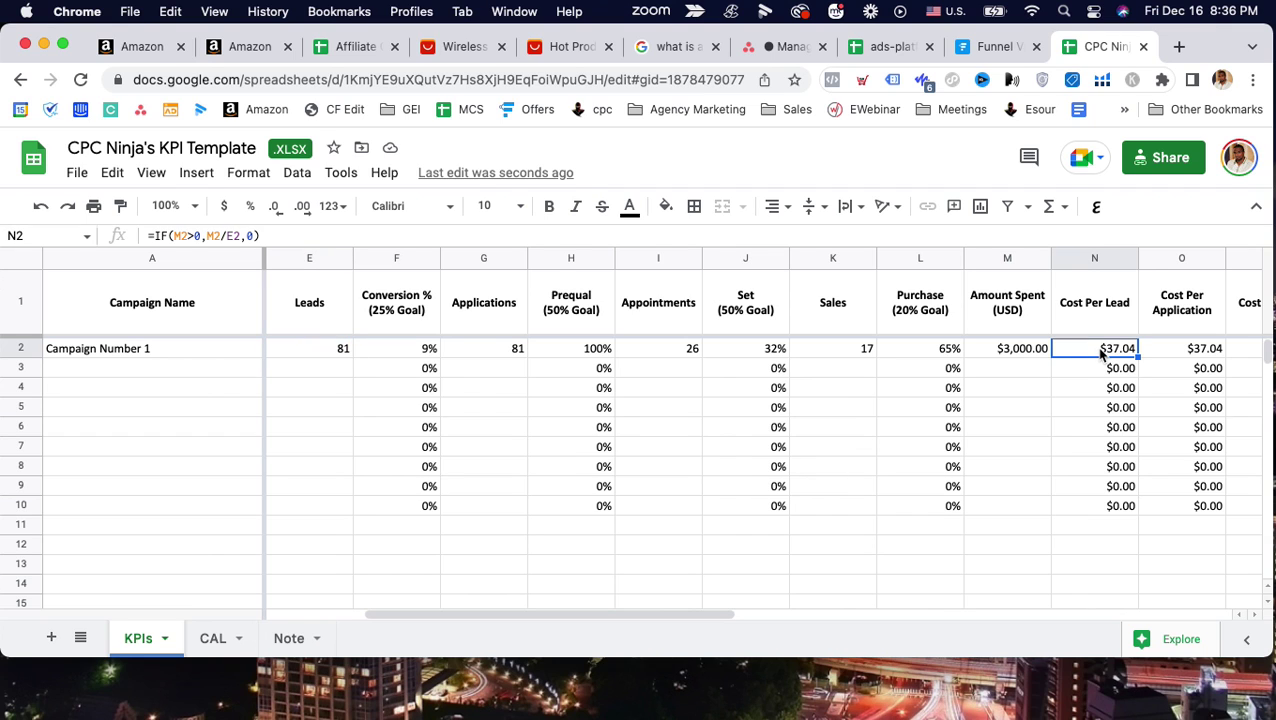
pyautogui.hscroll(-2, 1100, 352)
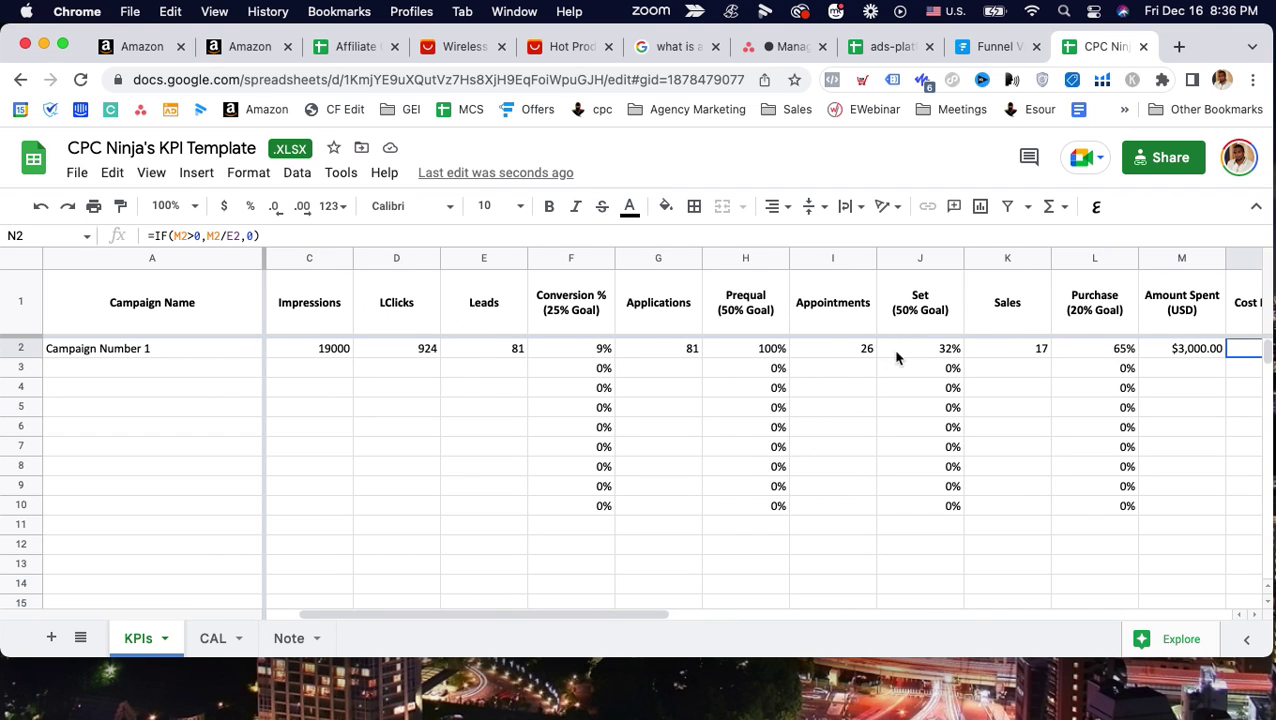
pyautogui.hscroll(4, 916, 357)
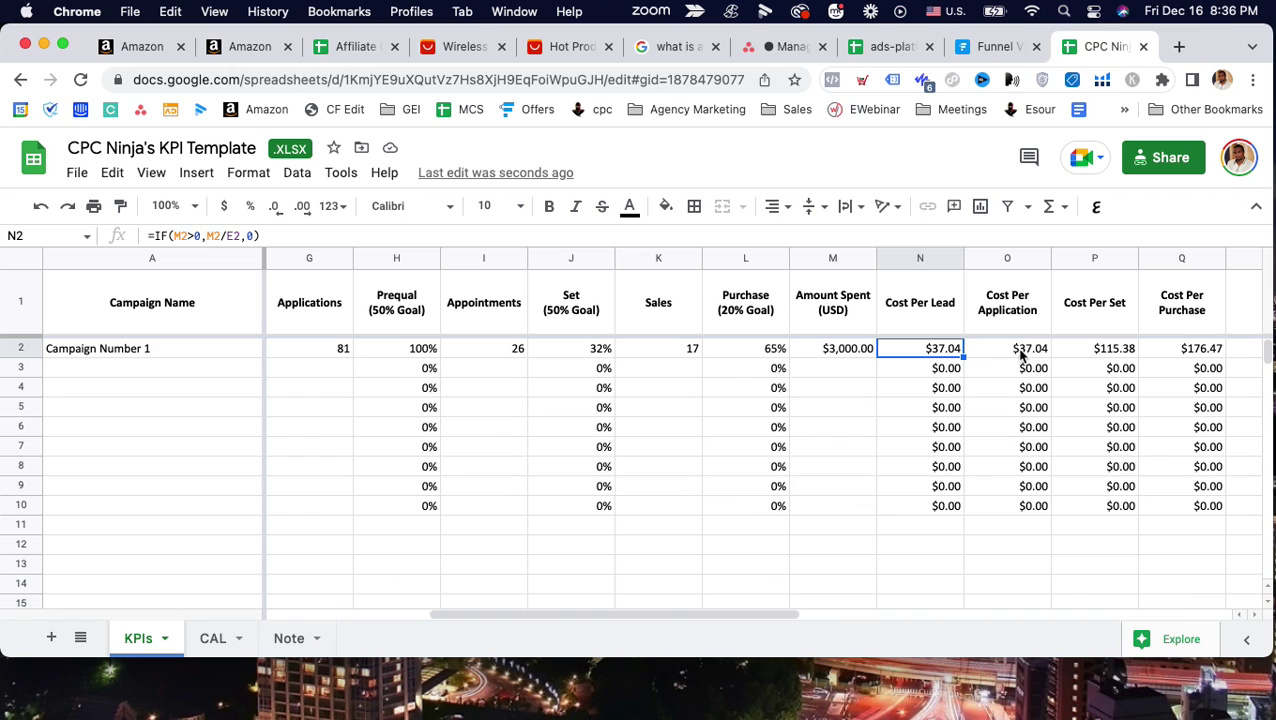
pyautogui.click(1097, 352)
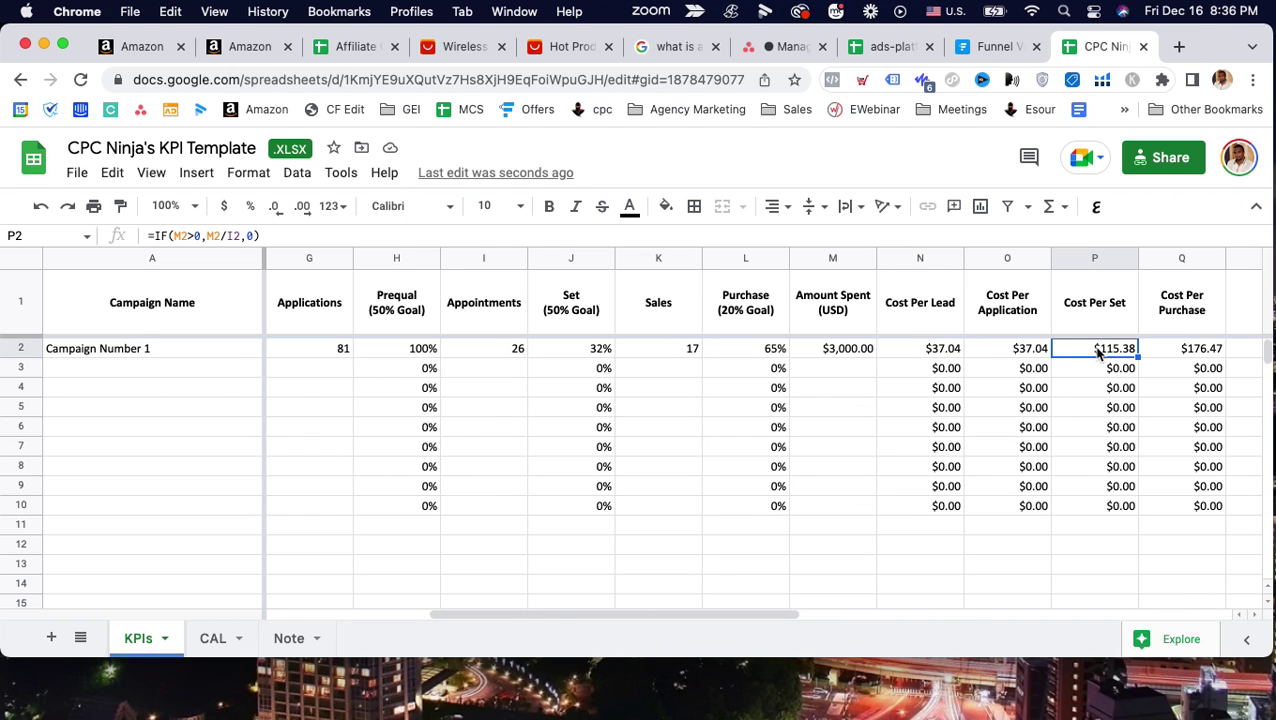
pyautogui.click(1178, 358)
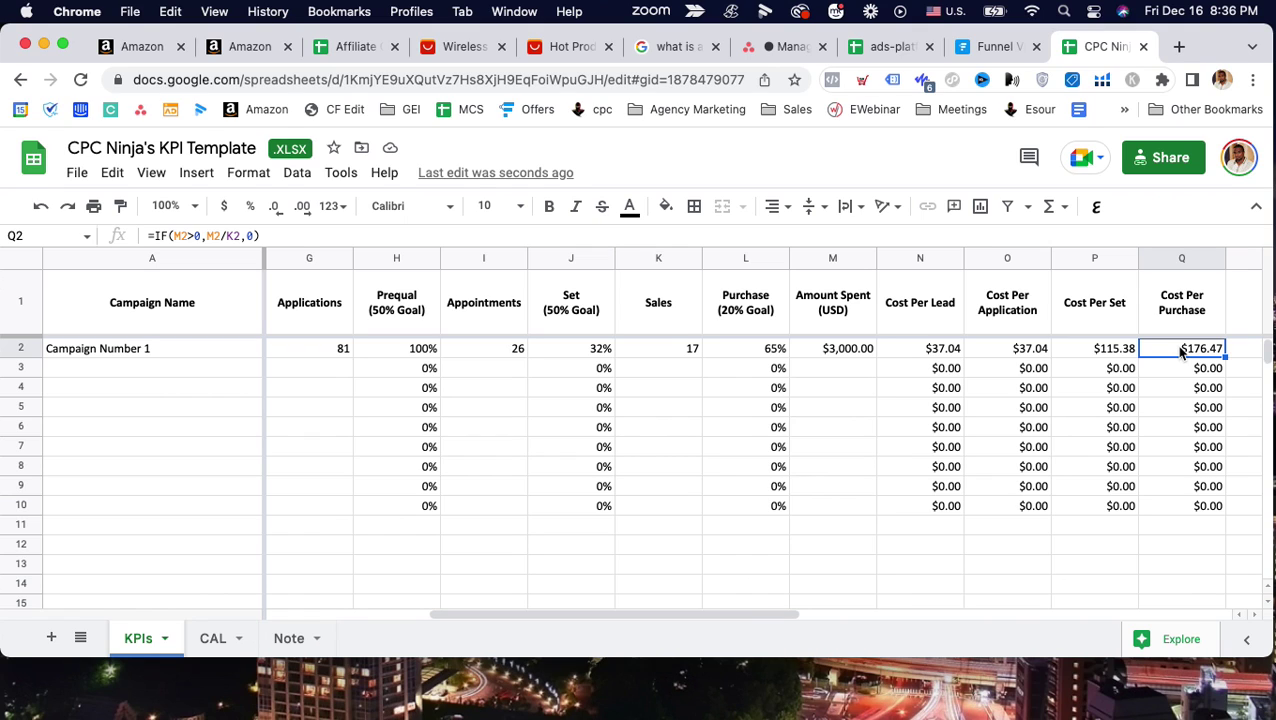
pyautogui.click(1124, 352)
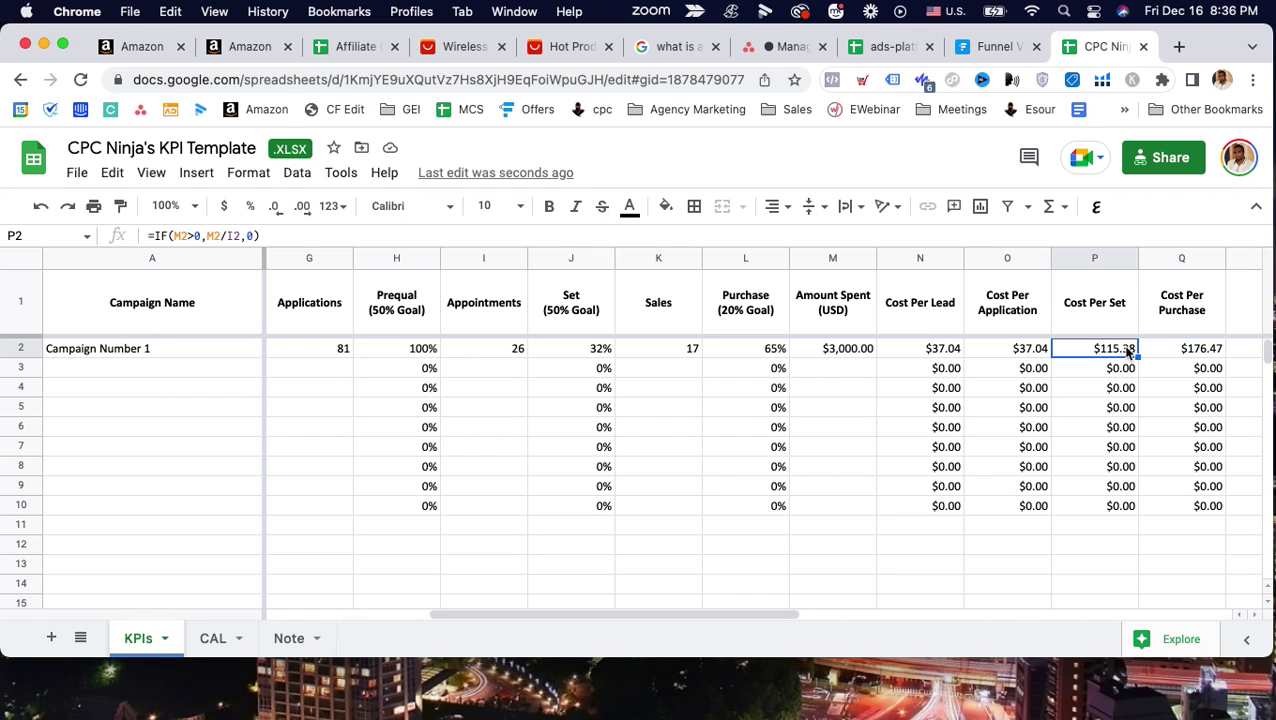
pyautogui.click(1195, 353)
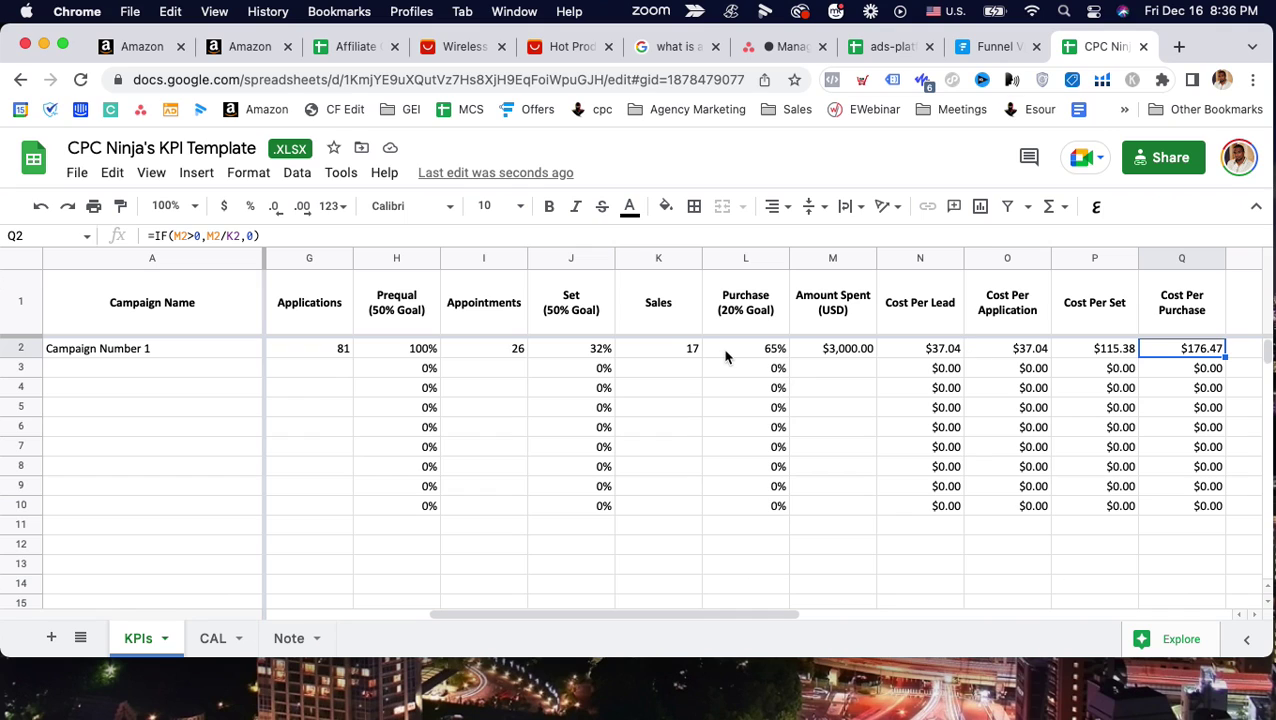
# Try an amount spent of 4000 for Campaign Number 1 and undo the change
pyautogui.doubleClick(838, 351)
pyautogui.doubleClick(858, 349)
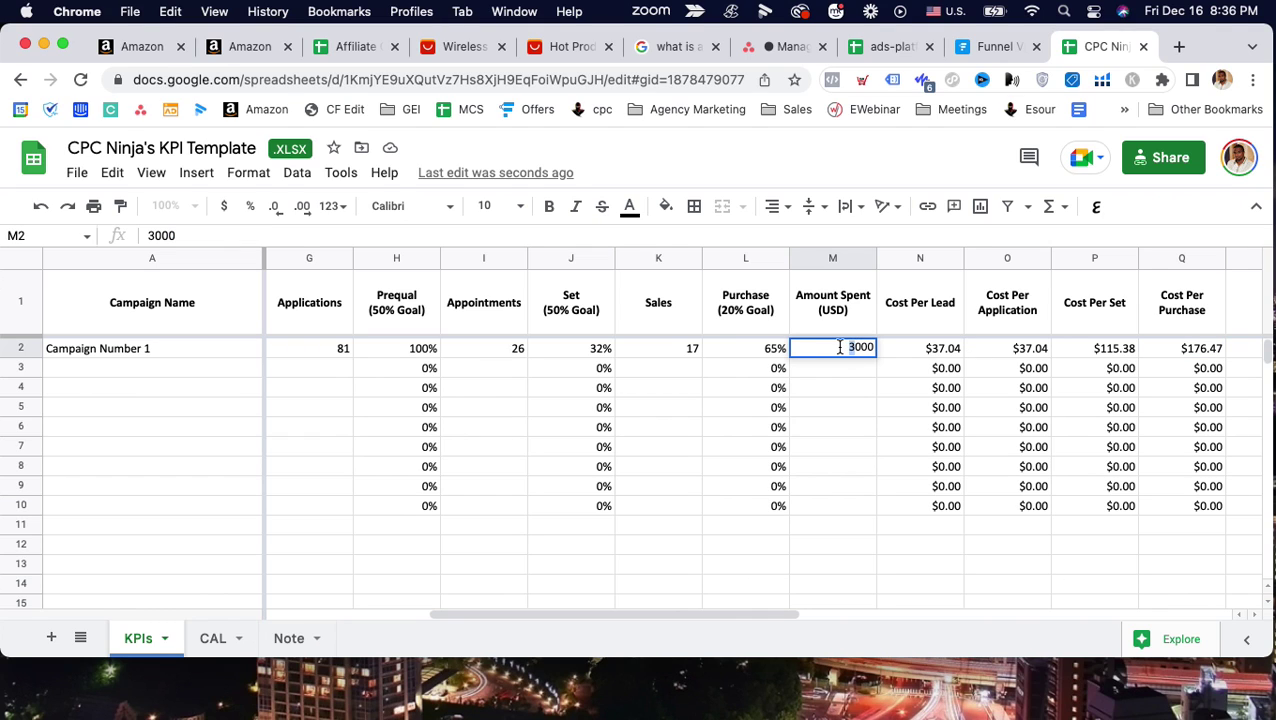
pyautogui.write('4')
pyautogui.press('BackSpace')
pyautogui.write('6')
pyautogui.press('BackSpace')
pyautogui.write('3')
pyautogui.press('BackSpace')
pyautogui.write('4')
pyautogui.press('Return')
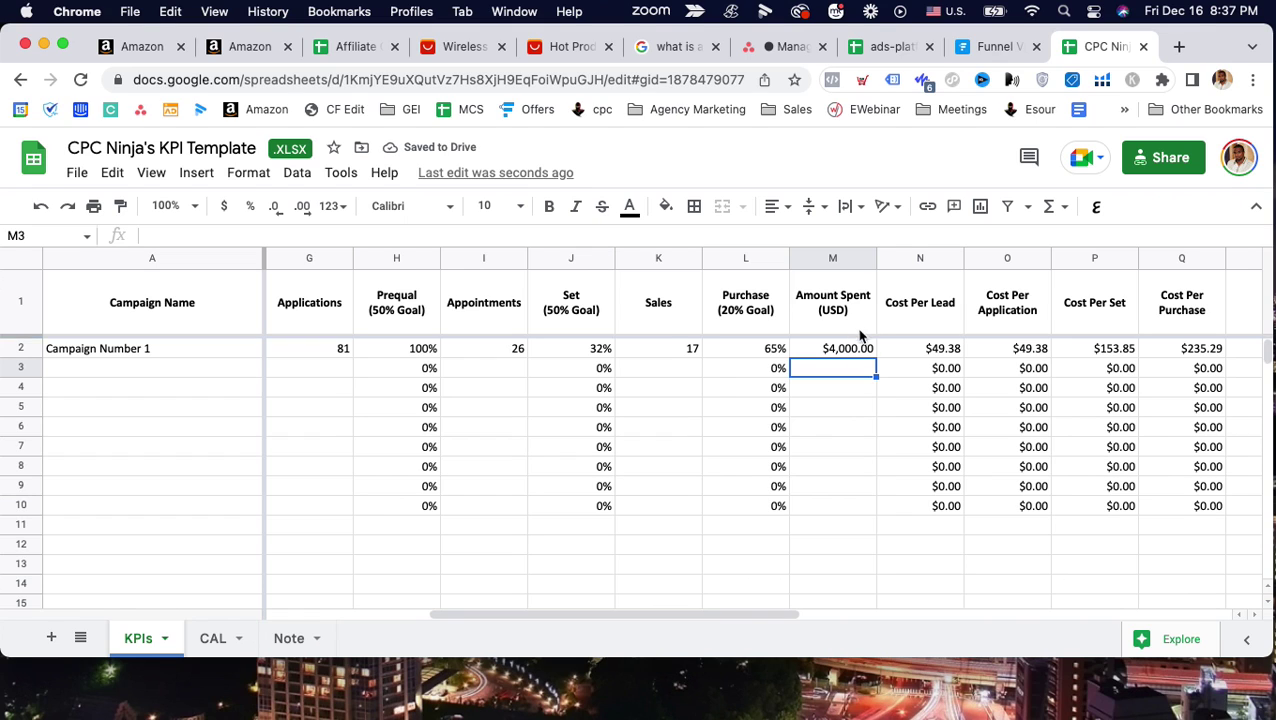
pyautogui.press('super+z')
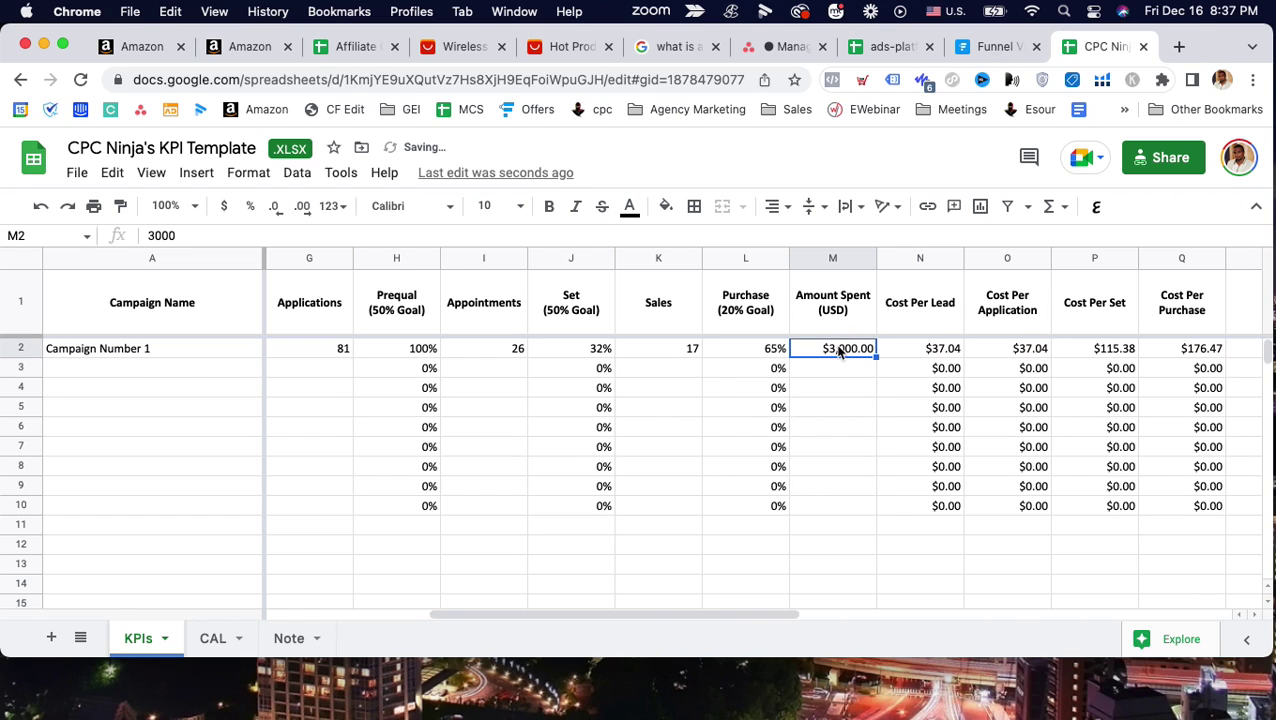
# Set Campaign Number 1's amount spent to 4000
pyautogui.doubleClick(852, 347)
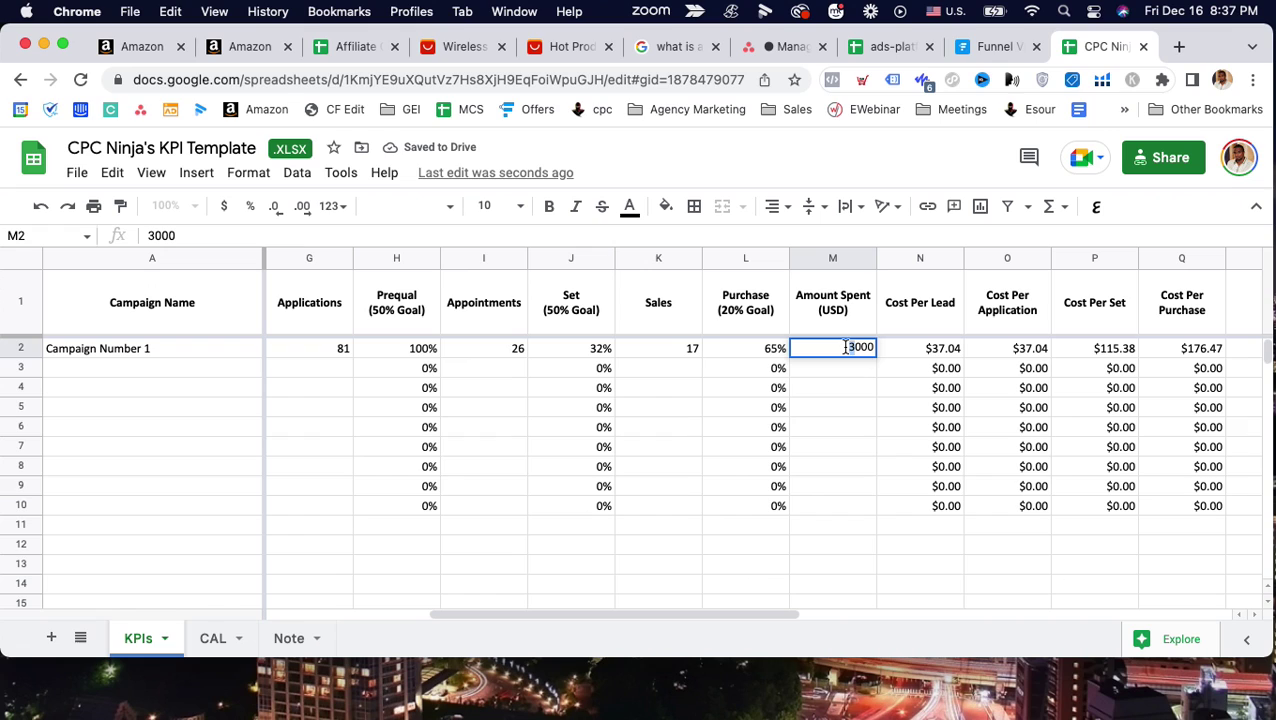
pyautogui.press('BackSpace')
pyautogui.write('4')
pyautogui.press('Return')
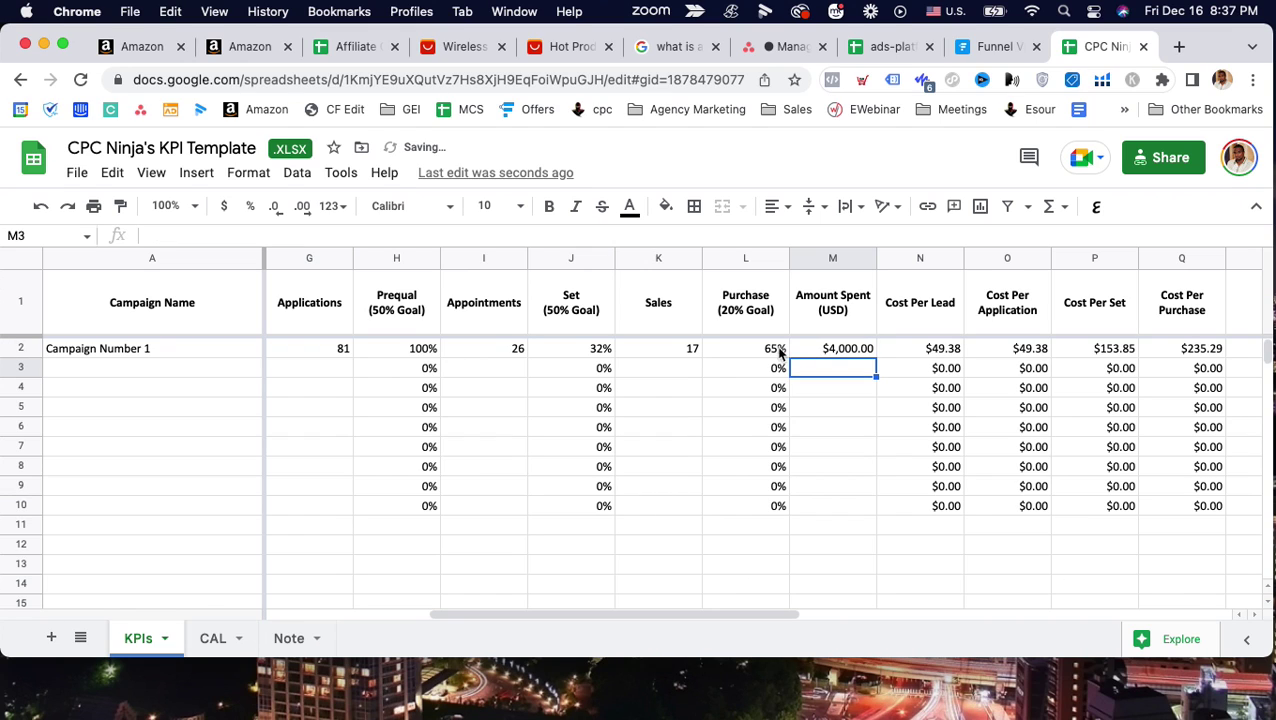
# Set Campaign Number 1's sales to 28 and check the recalculated Cost Per Purchase
pyautogui.doubleClick(690, 349)
pyautogui.doubleClick(692, 347)
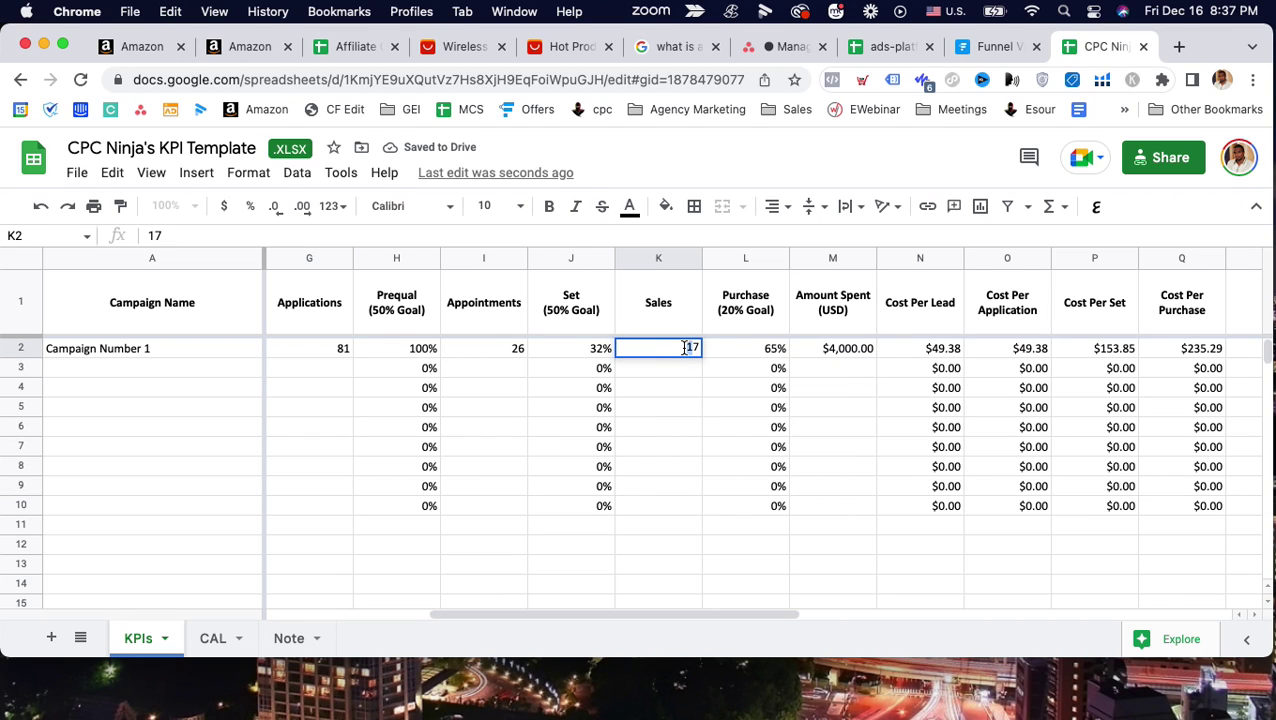
pyautogui.write('23')
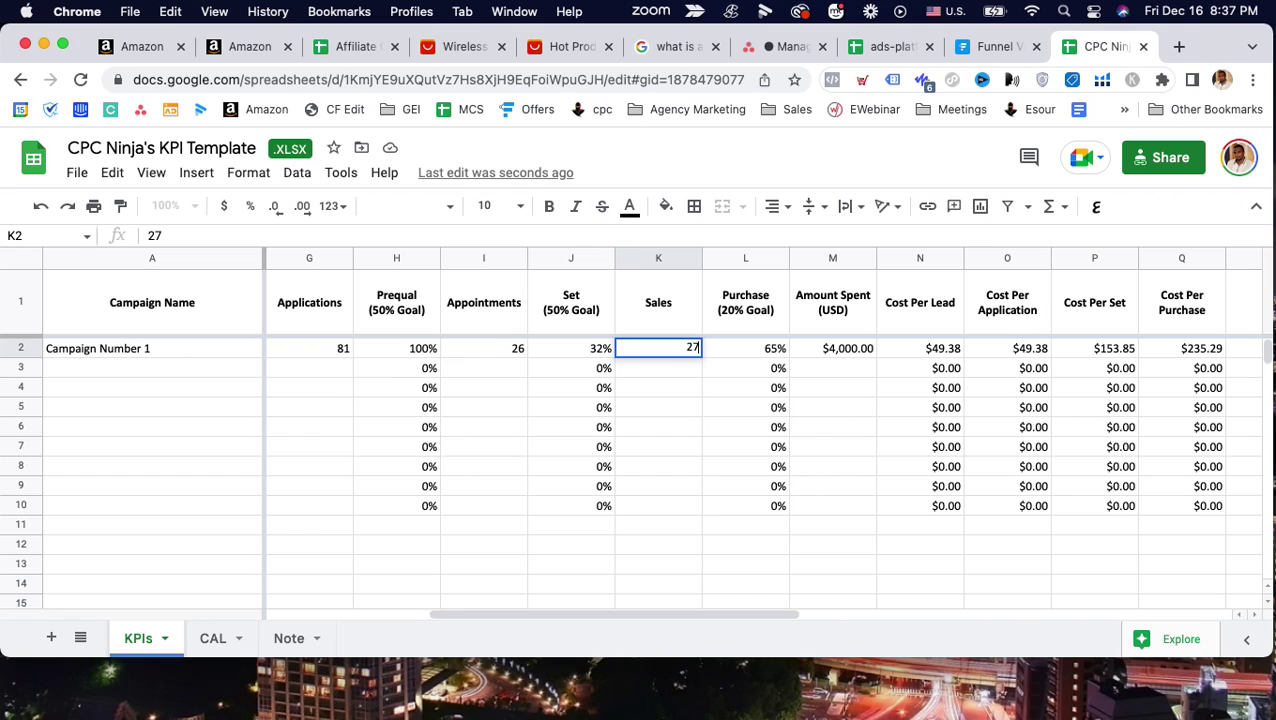
pyautogui.press('BackSpace')
pyautogui.write('8')
pyautogui.press('Return')
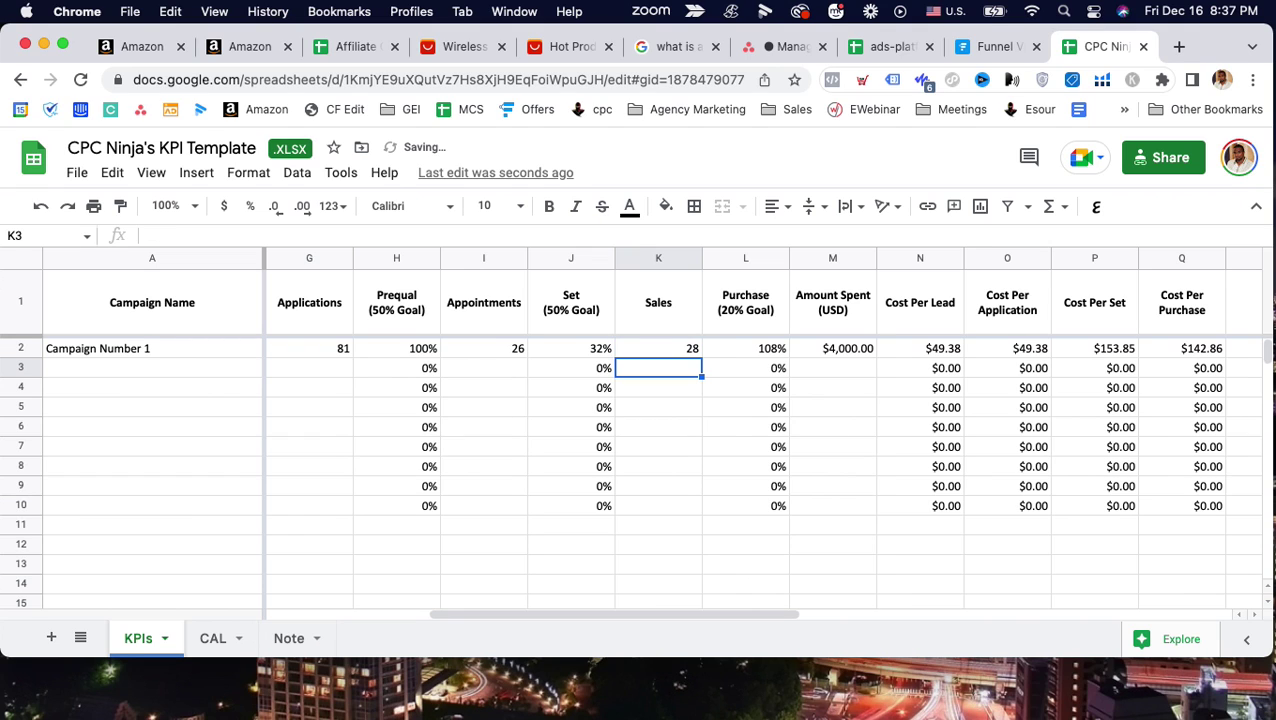
pyautogui.click(1206, 355)
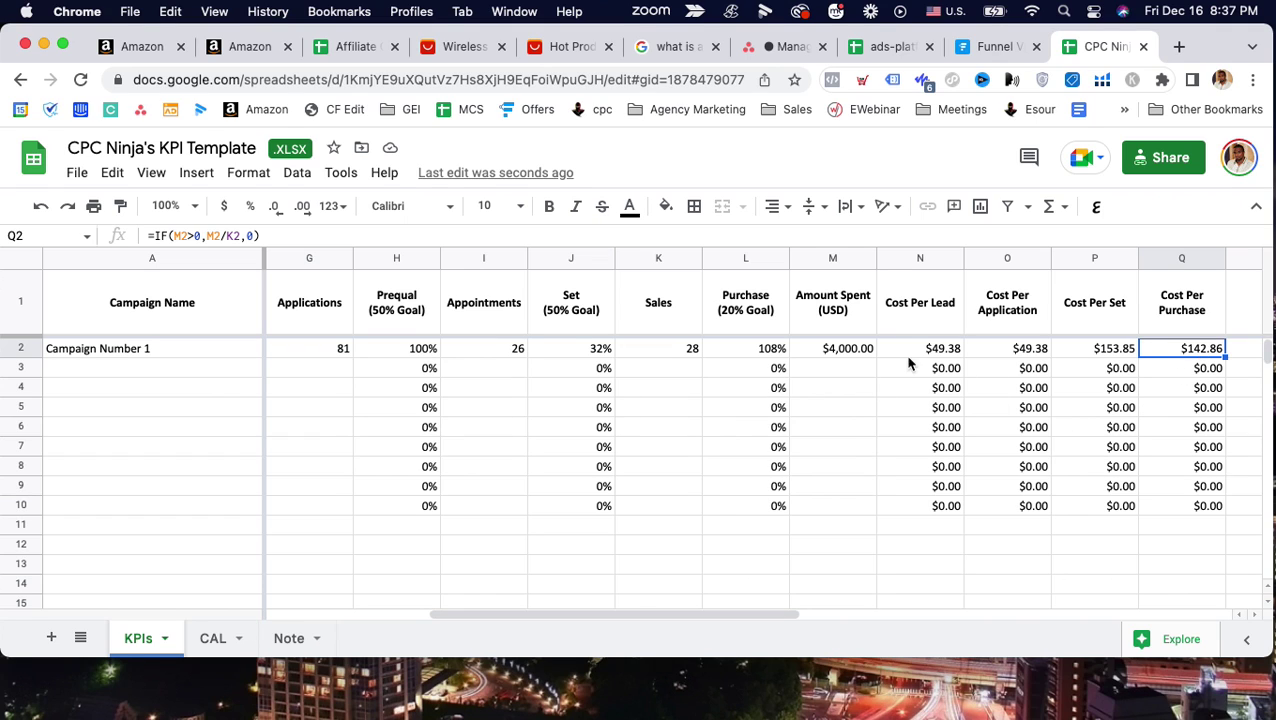
# Raise Campaign Number 1's amount spent to 5000
pyautogui.doubleClick(840, 347)
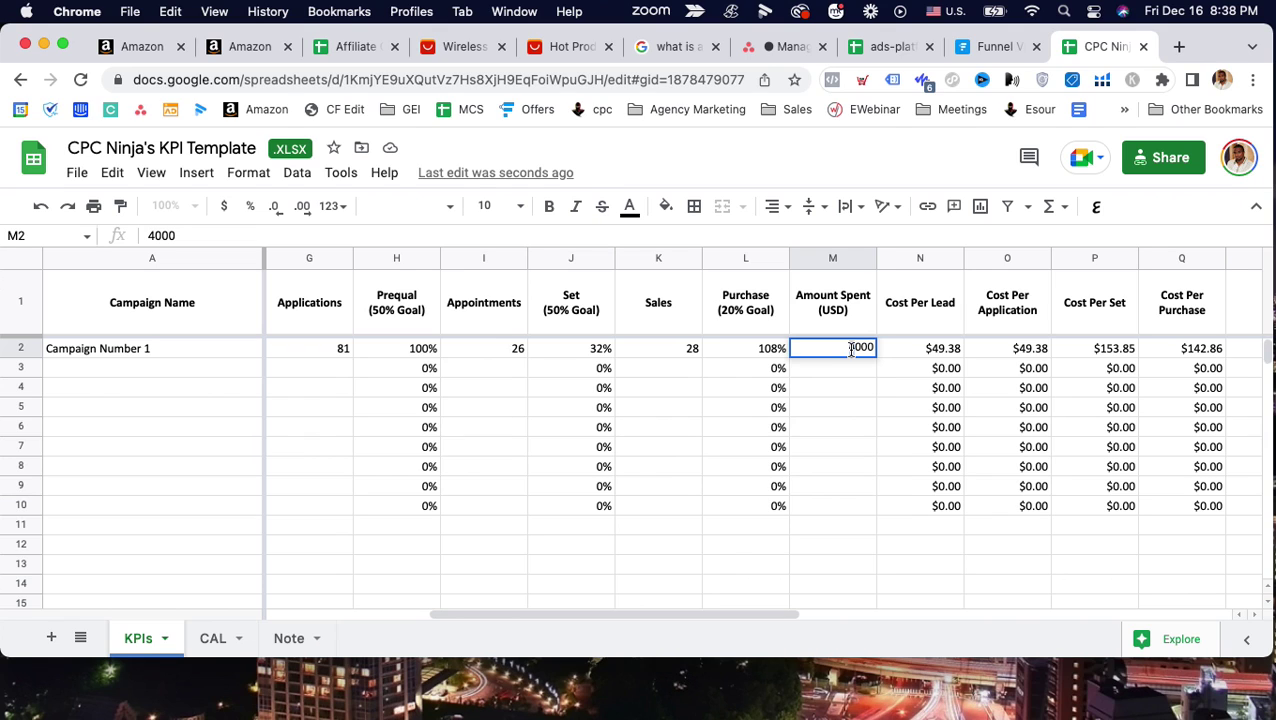
pyautogui.press('BackSpace')
pyautogui.write('5')
pyautogui.press('Return')
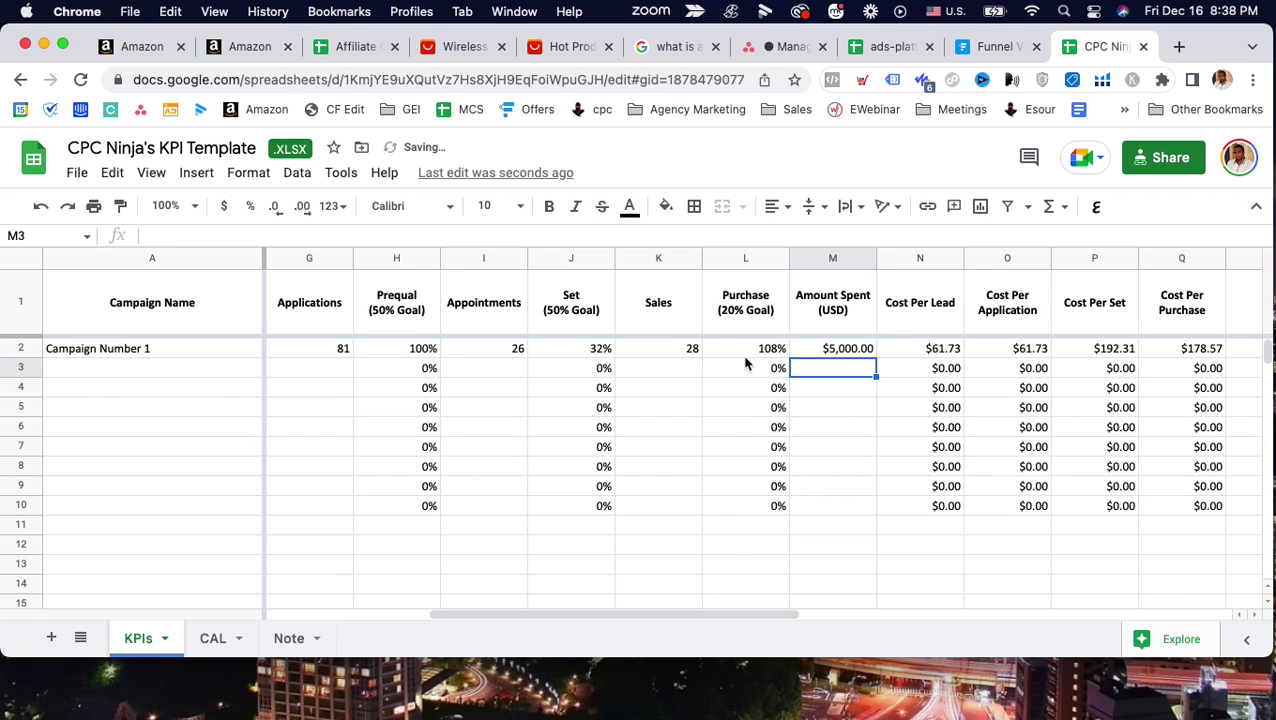
# Set Campaign Number 1's sales to 49 and check the recalculated Cost Per Purchase
pyautogui.click(690, 350)
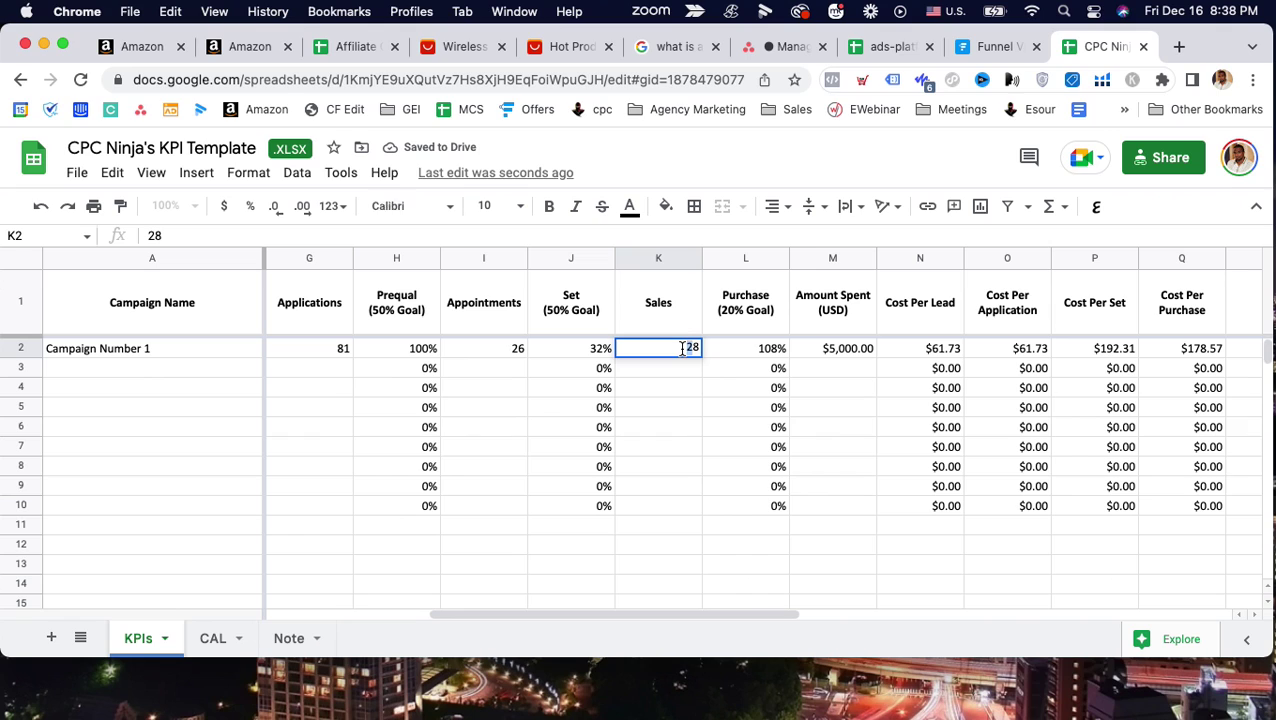
pyautogui.doubleClick(683, 348)
pyautogui.press('BackSpace')
pyautogui.press('BackSpace')
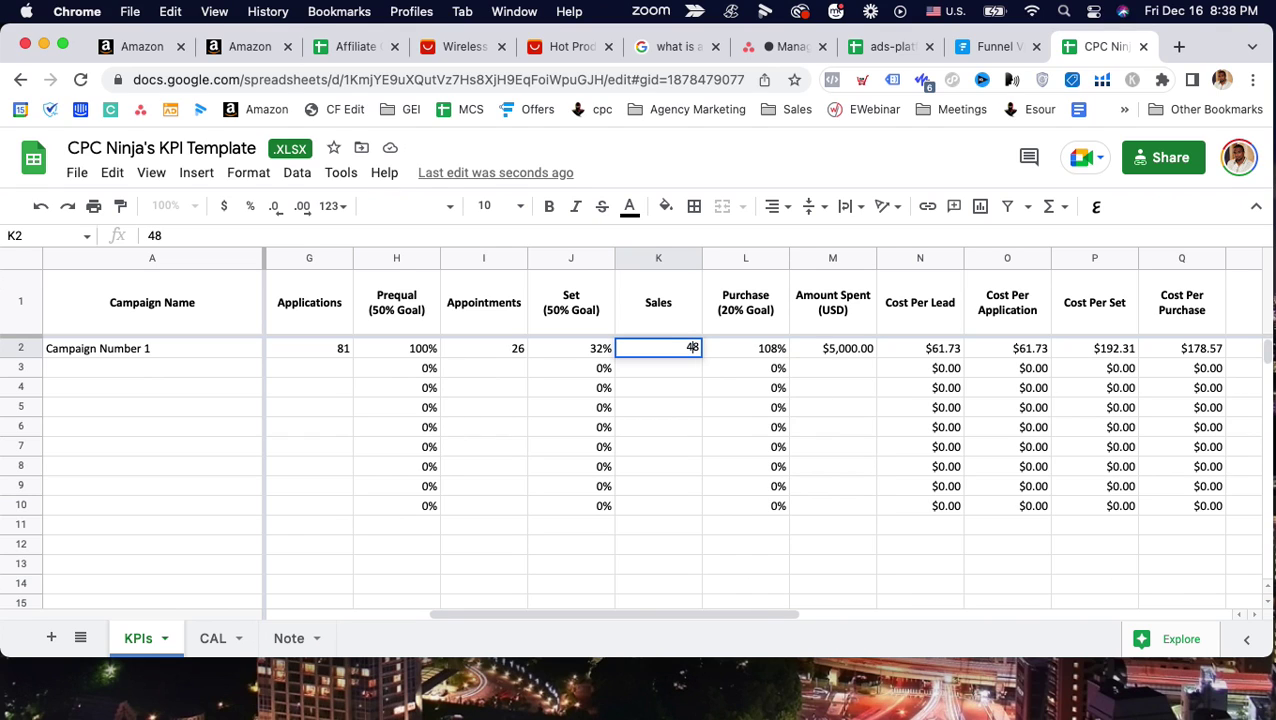
pyautogui.write('49')
pyautogui.press('Return')
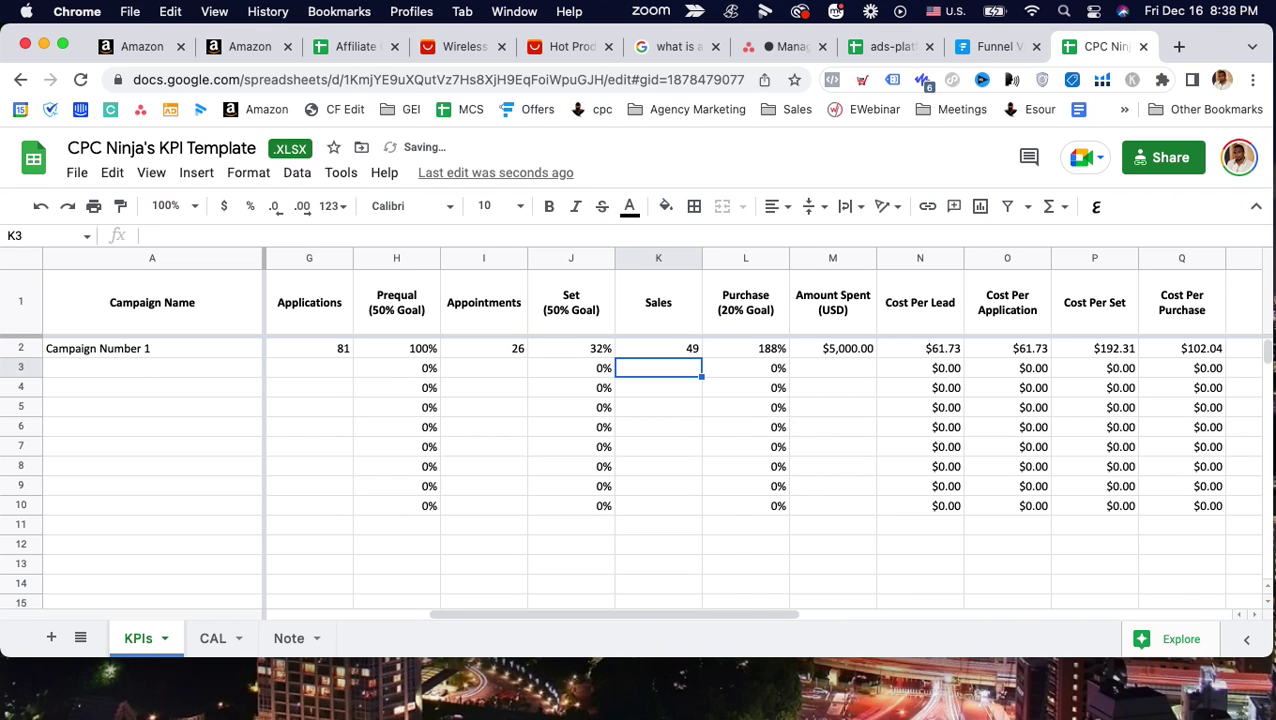
pyautogui.click(1210, 353)
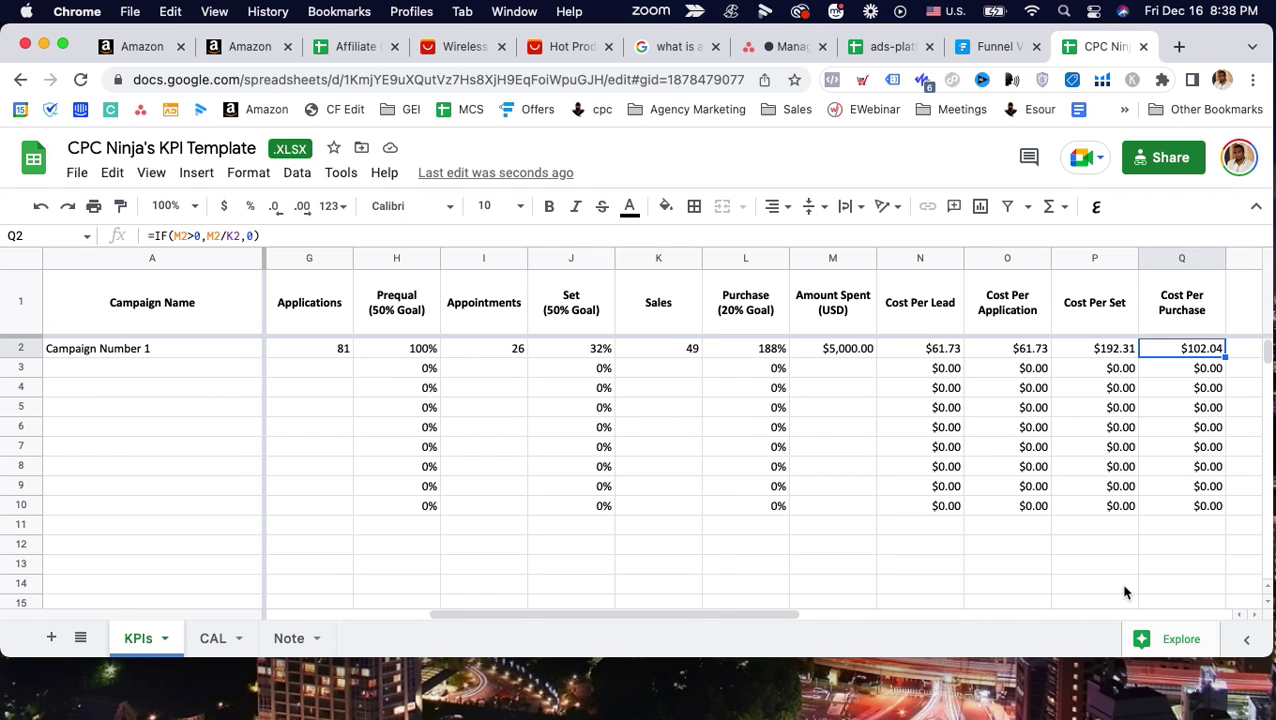
# Review Campaign Number 1's amount spent, timeframe, conversion rate with its 25% goal, and purchase rate
pyautogui.click(830, 350)
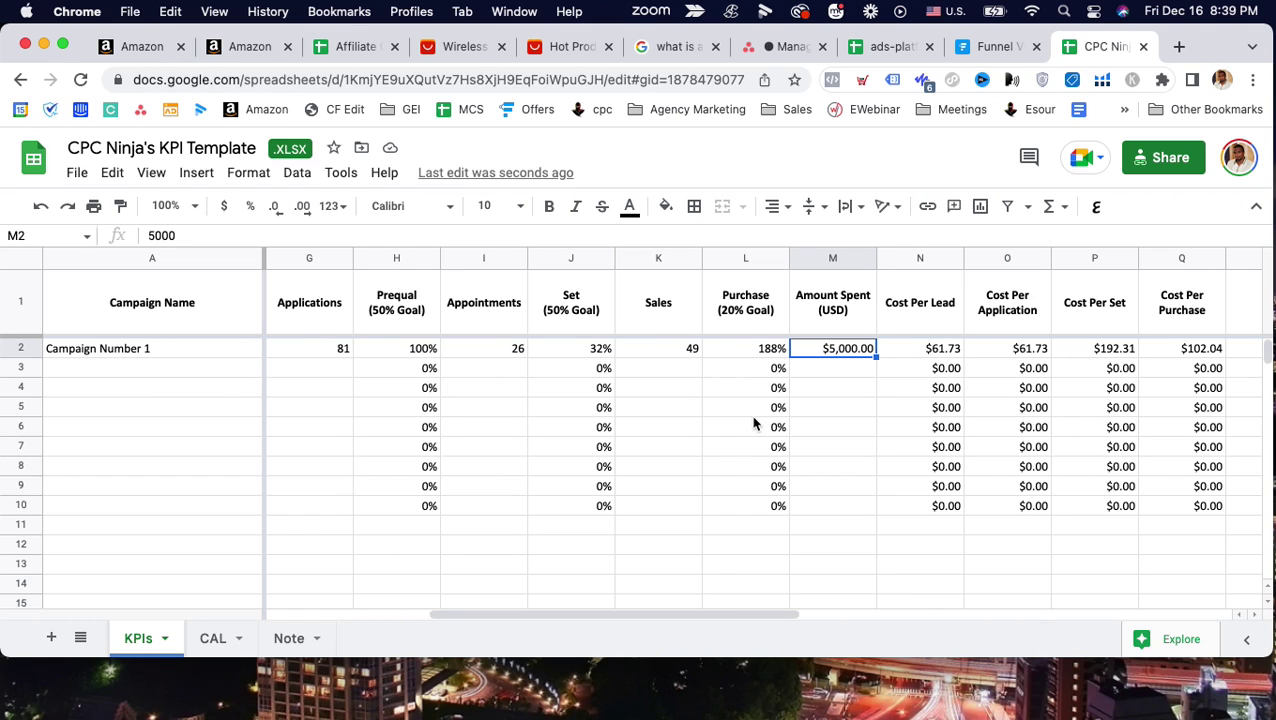
pyautogui.hscroll(-5, 756, 424)
pyautogui.click(323, 352)
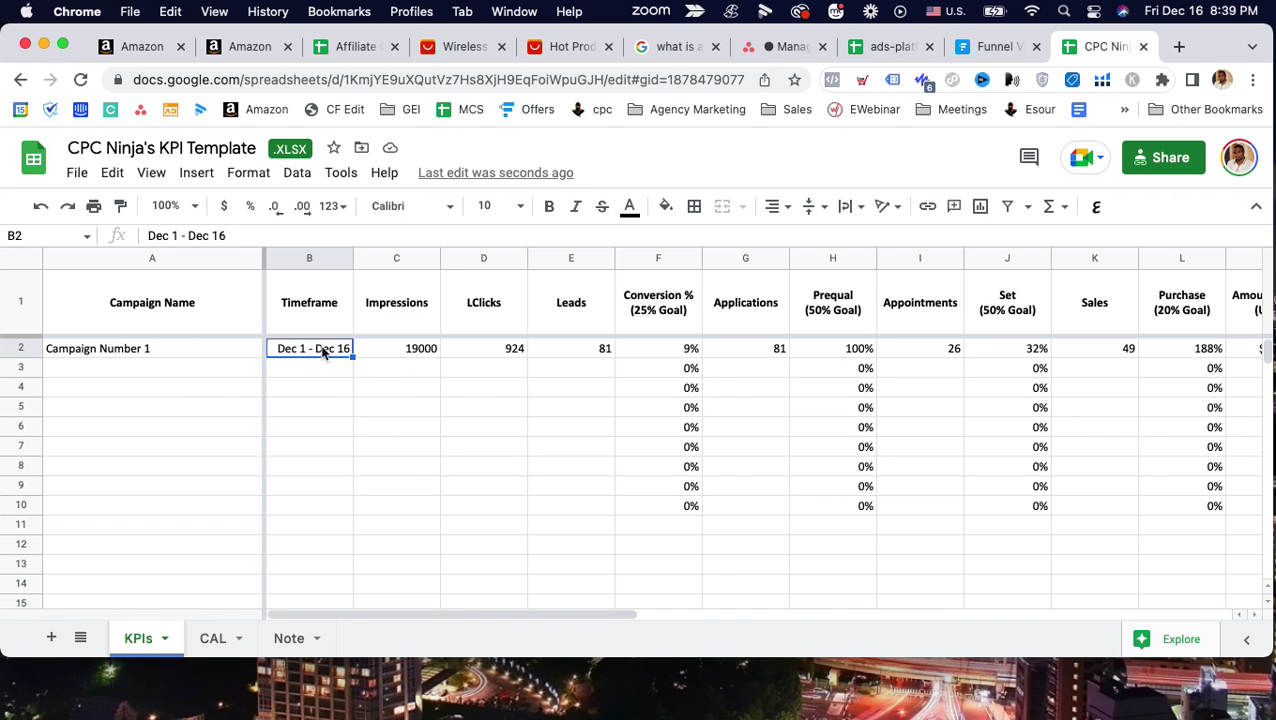
pyautogui.click(655, 358)
pyautogui.click(681, 326)
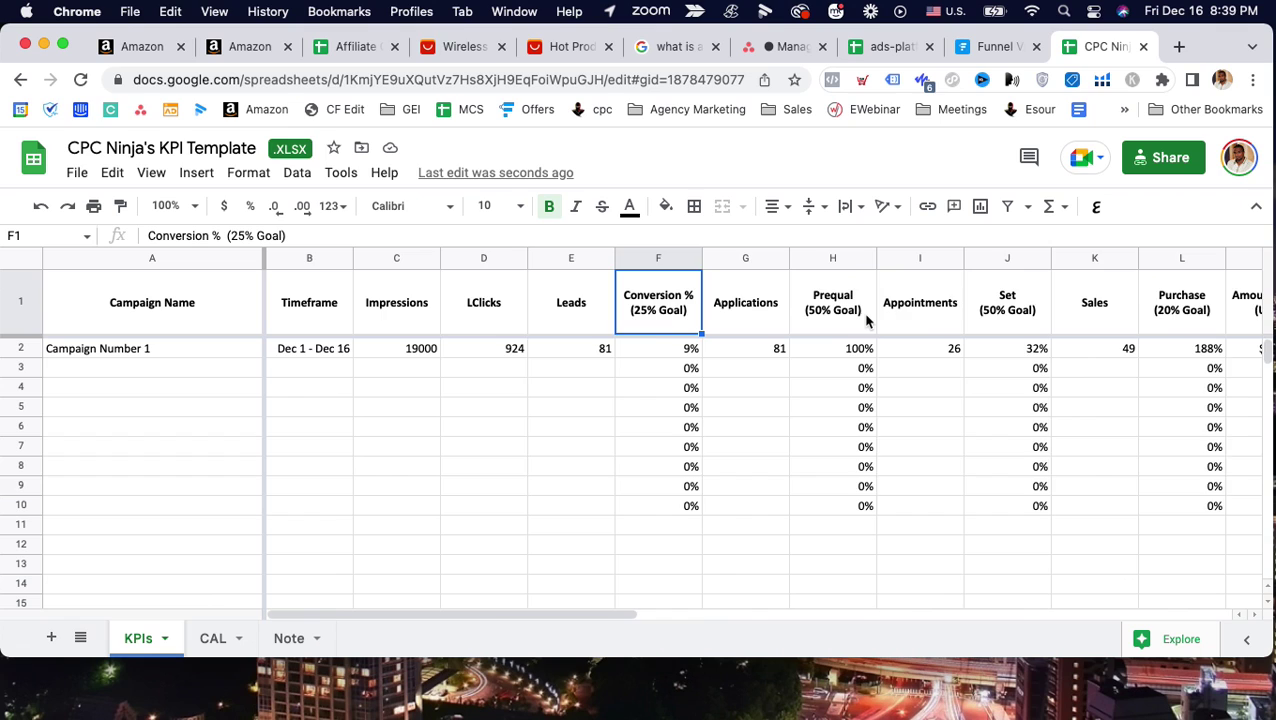
pyautogui.hscroll(2, 868, 321)
pyautogui.click(1014, 352)
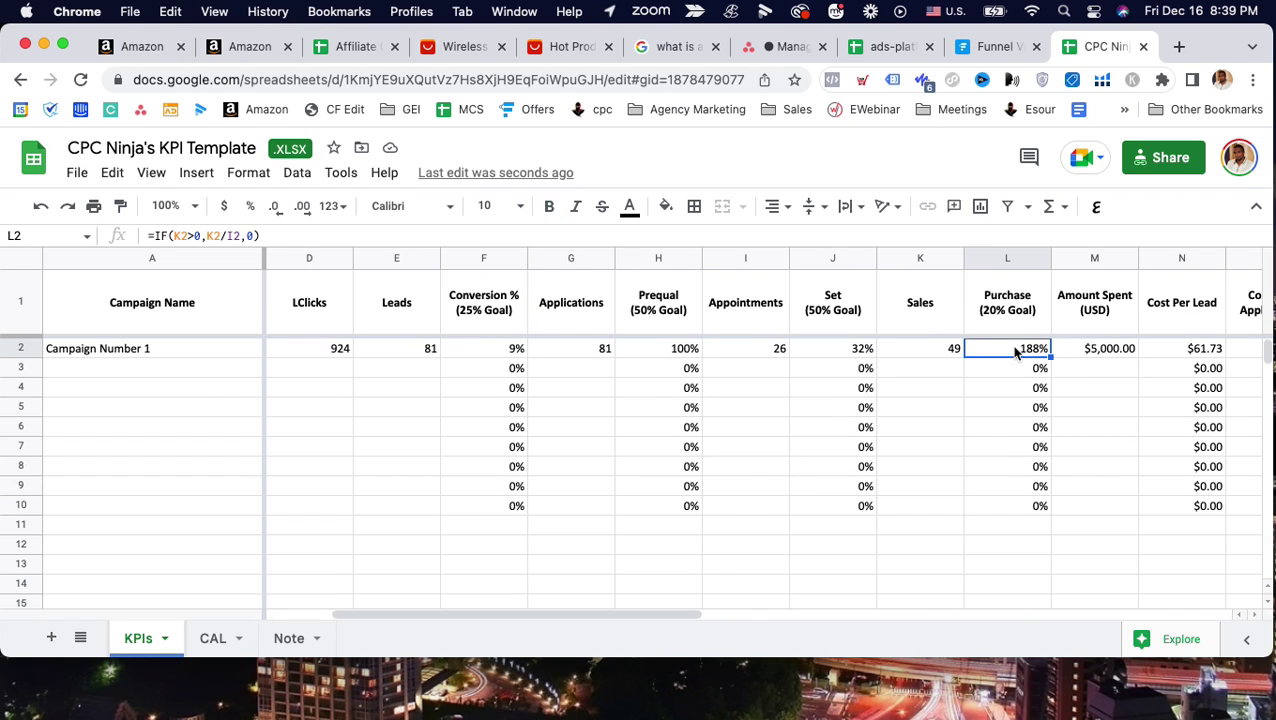
# Set Campaign Number 1's amount spent to 3
pyautogui.click(1093, 365)
pyautogui.write('3')
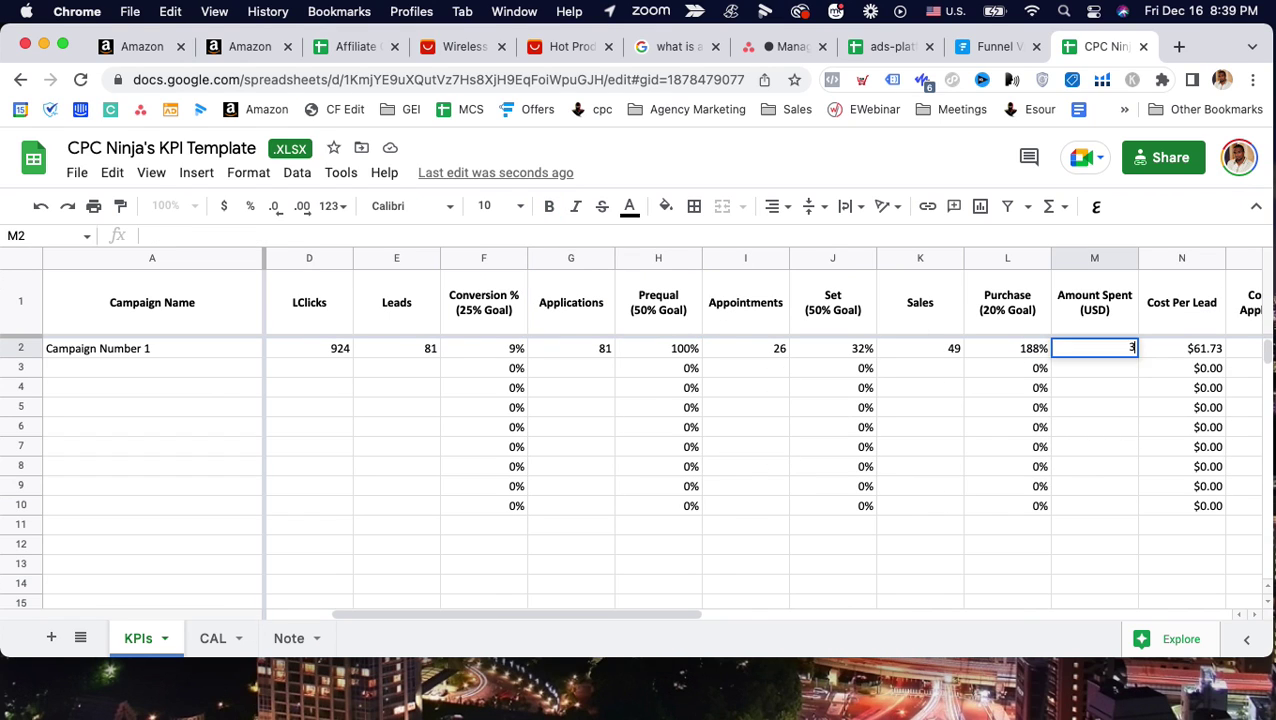
pyautogui.press('Return')
# Reduce Campaign Number 1's sales to 9
pyautogui.click(950, 349)
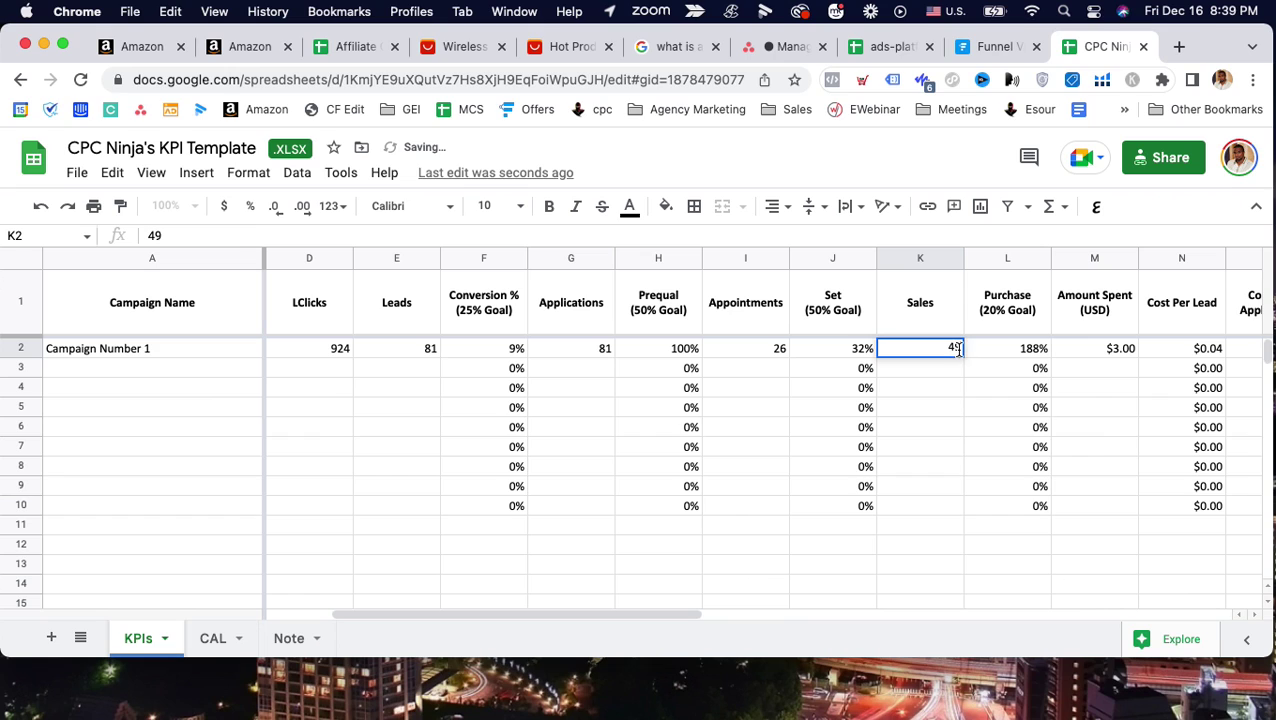
pyautogui.press('BackSpace')
pyautogui.write('9')
pyautogui.press('Return')
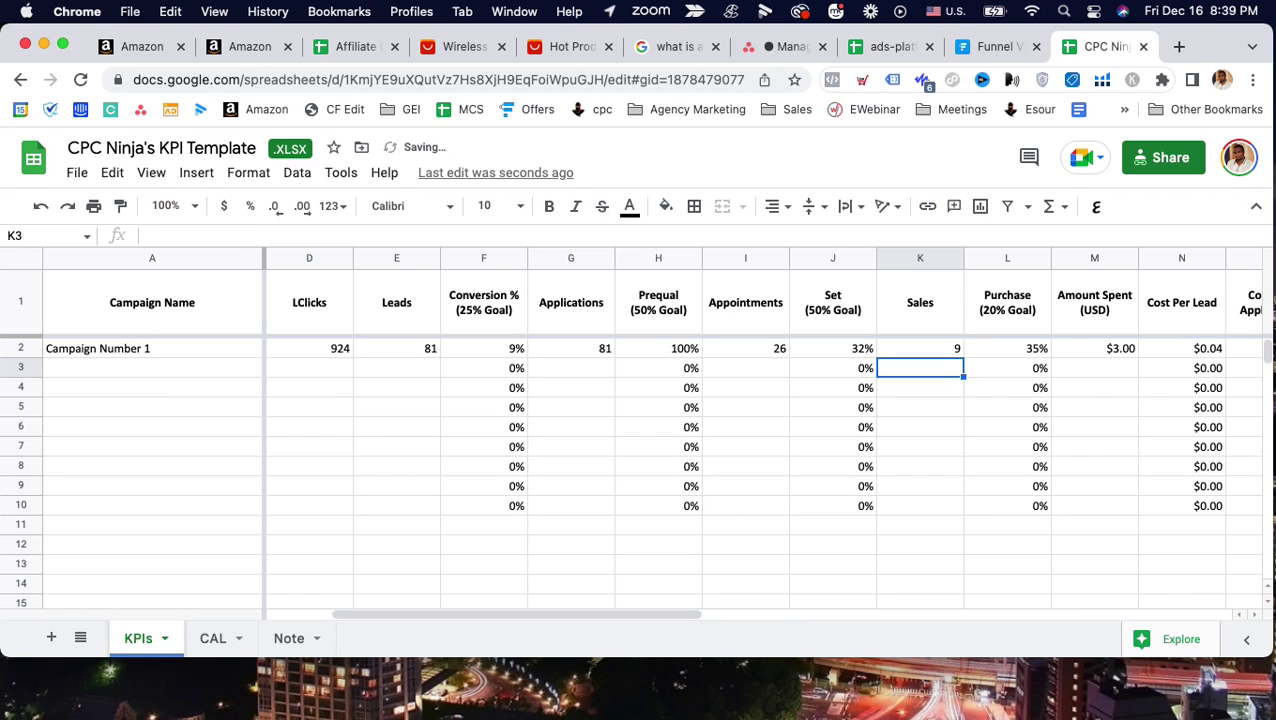
# Set Campaign Number 1's sales to 3
pyautogui.click(951, 350)
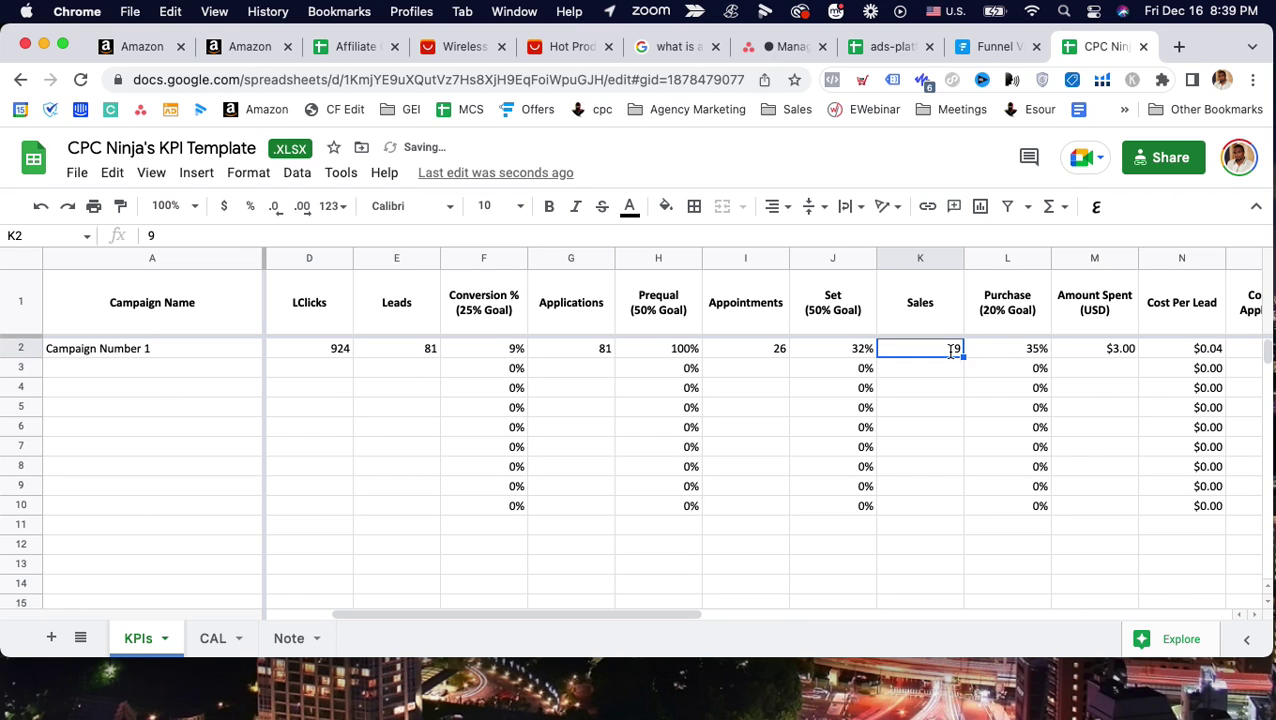
pyautogui.write('3')
pyautogui.press('Return')
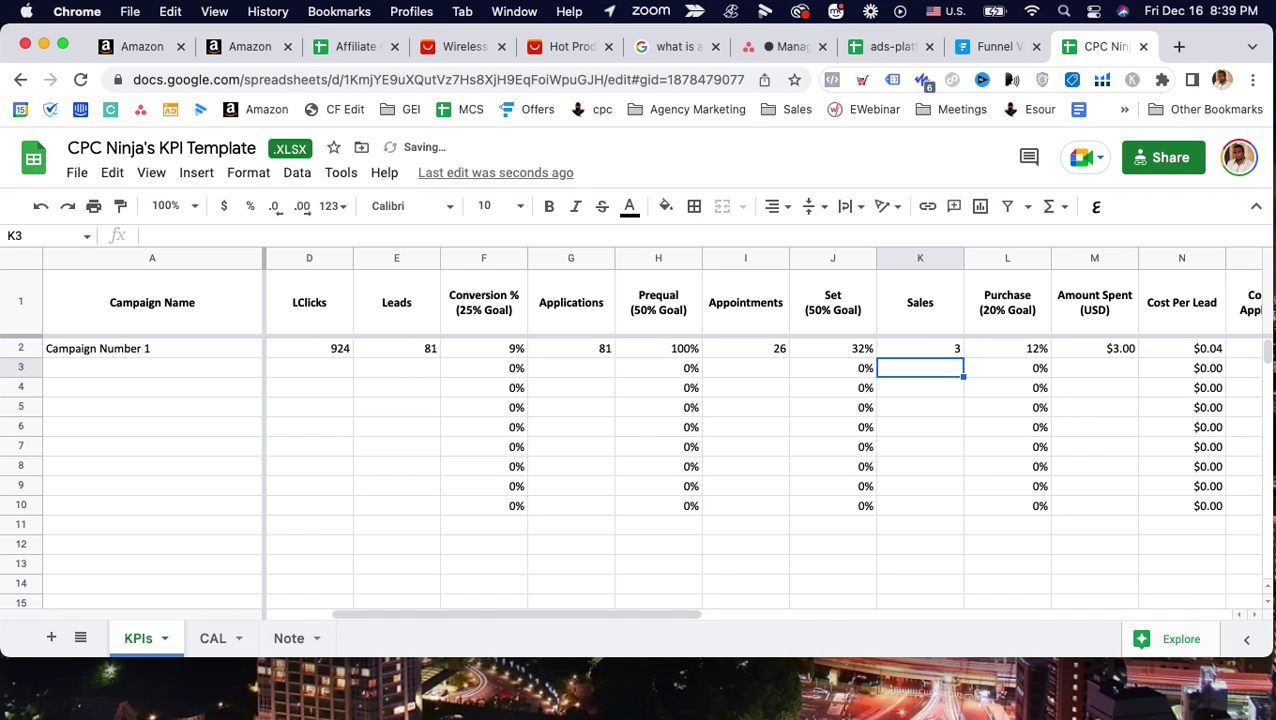
# Compare Campaign Number 1's purchase rate with its 20% goal and with the Appointments, Set and Sales figures it relates to
pyautogui.click(1008, 354)
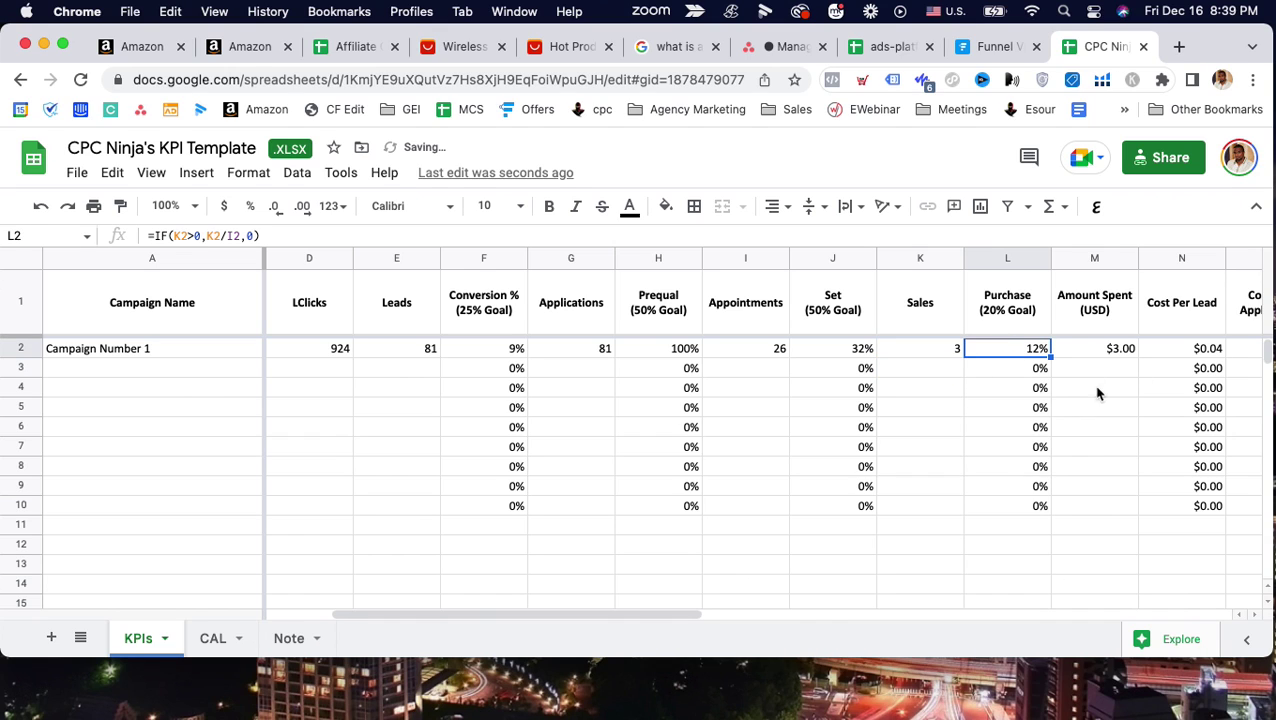
pyautogui.click(1018, 328)
pyautogui.click(1018, 354)
pyautogui.moveTo(930, 310); pyautogui.dragTo(995, 348)
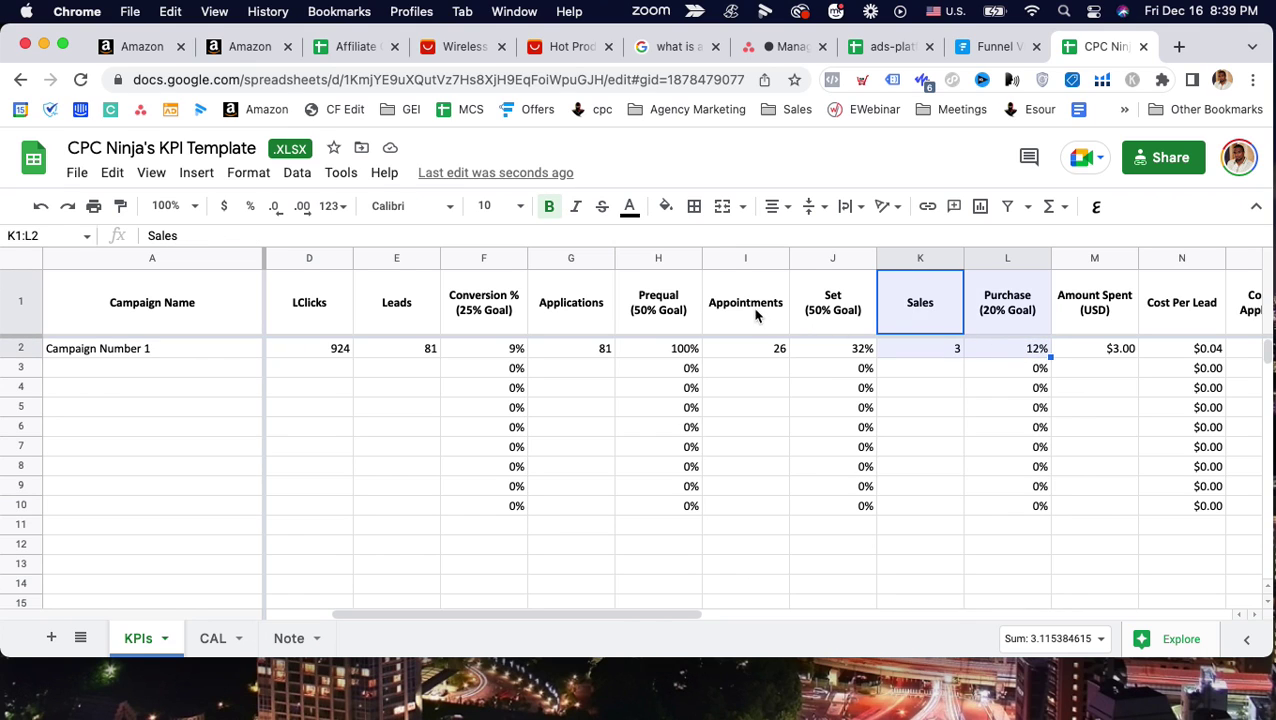
pyautogui.moveTo(758, 312); pyautogui.dragTo(907, 357)
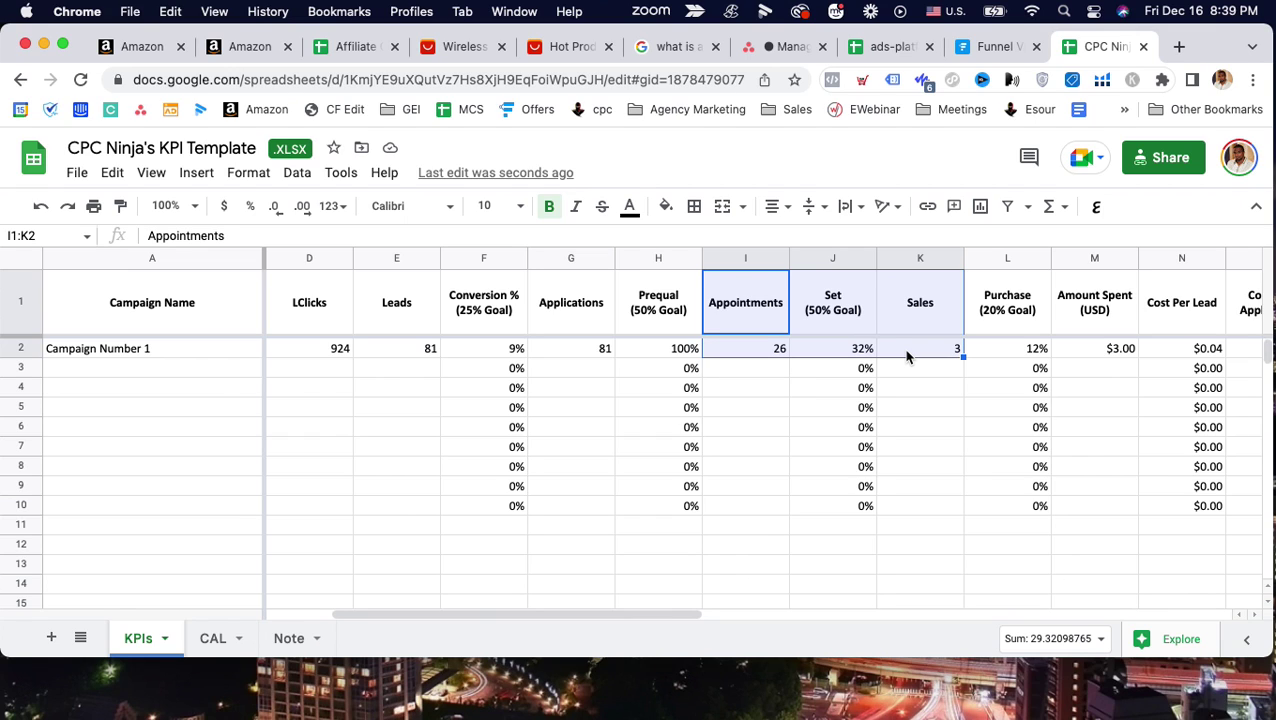
pyautogui.click(1008, 328)
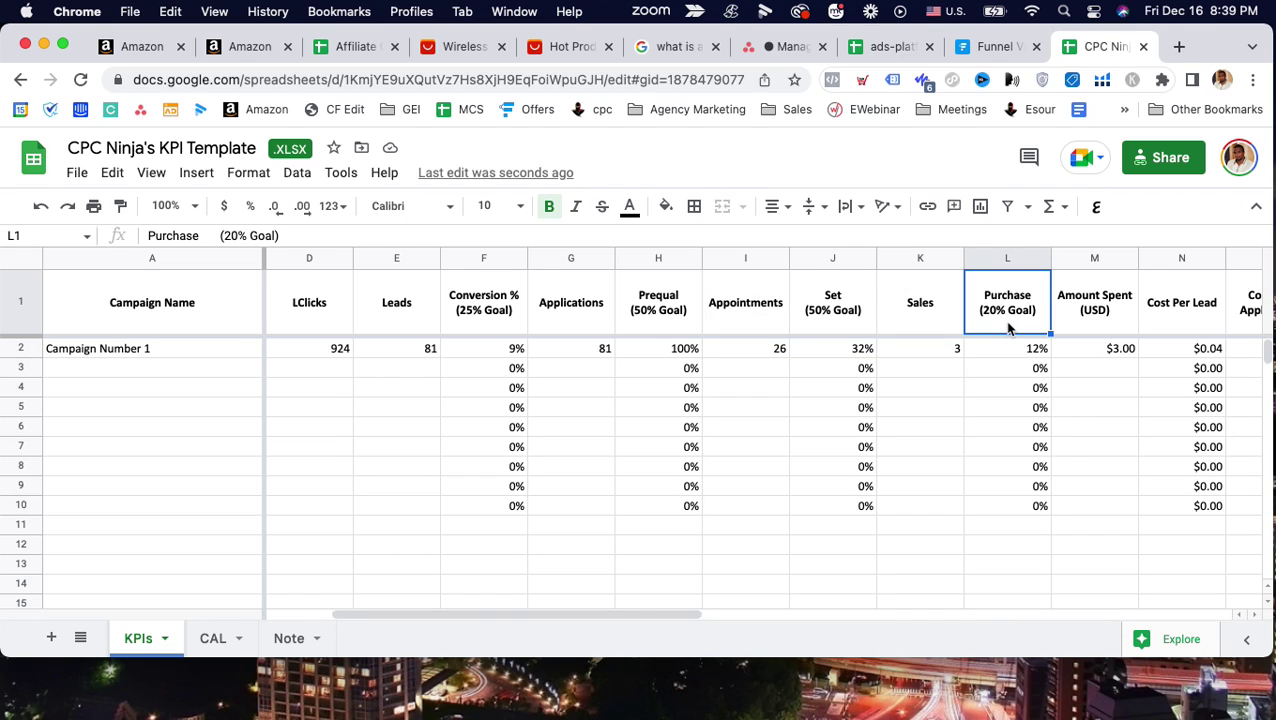
# Examine Campaign Number 1's Set, Prequal, Conversion and Purchase rates alongside the Leads, Applications, Appointments and Sales columns they relate to
pyautogui.click(771, 318)
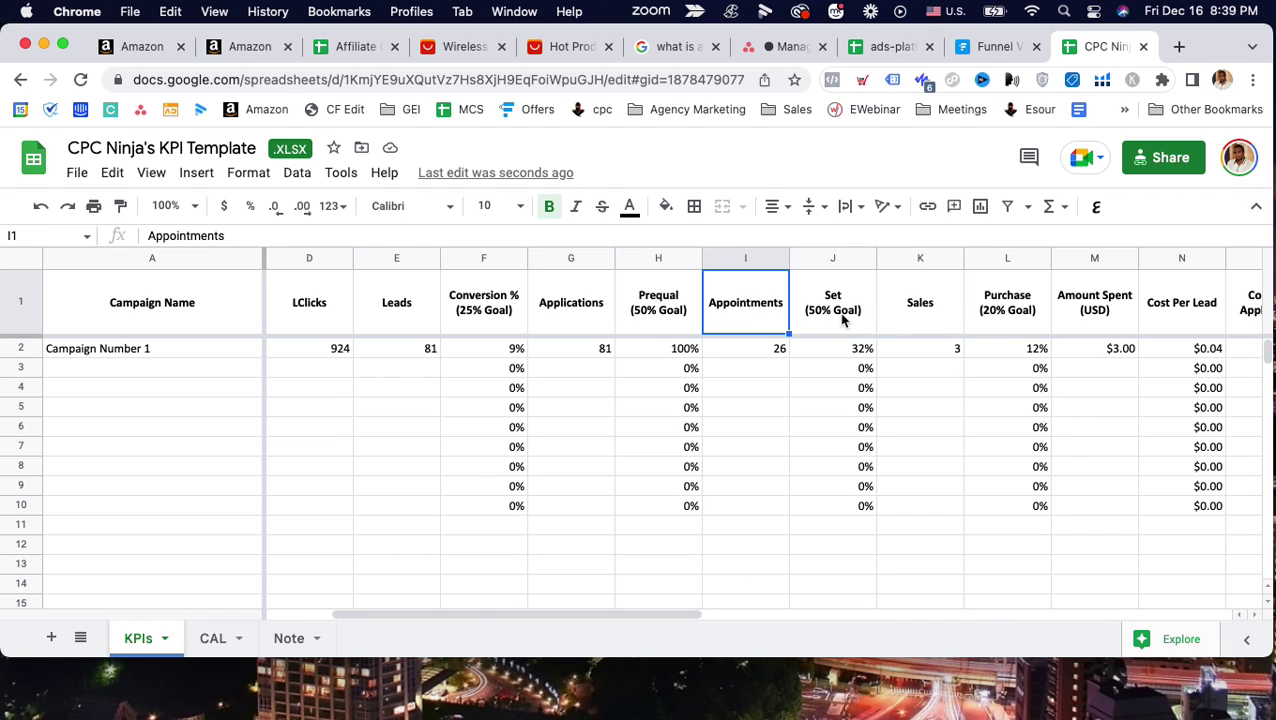
pyautogui.click(845, 322)
pyautogui.click(995, 322)
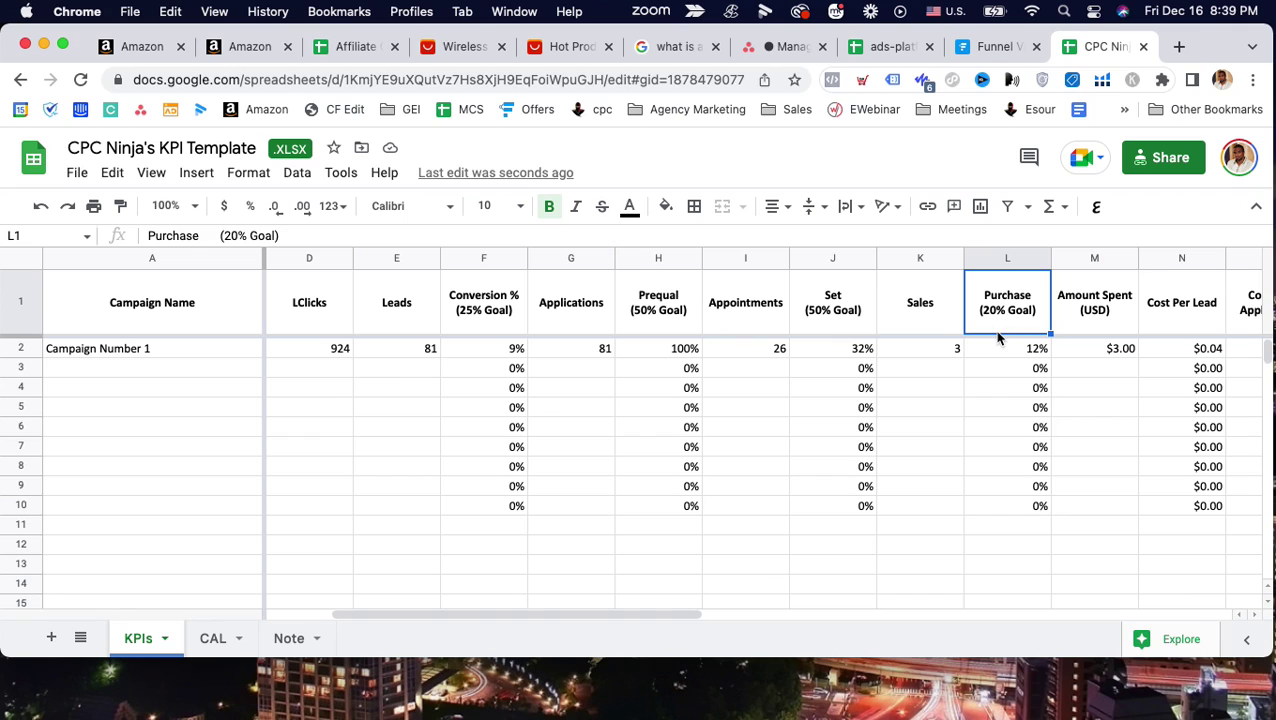
pyautogui.click(817, 324)
pyautogui.click(828, 347)
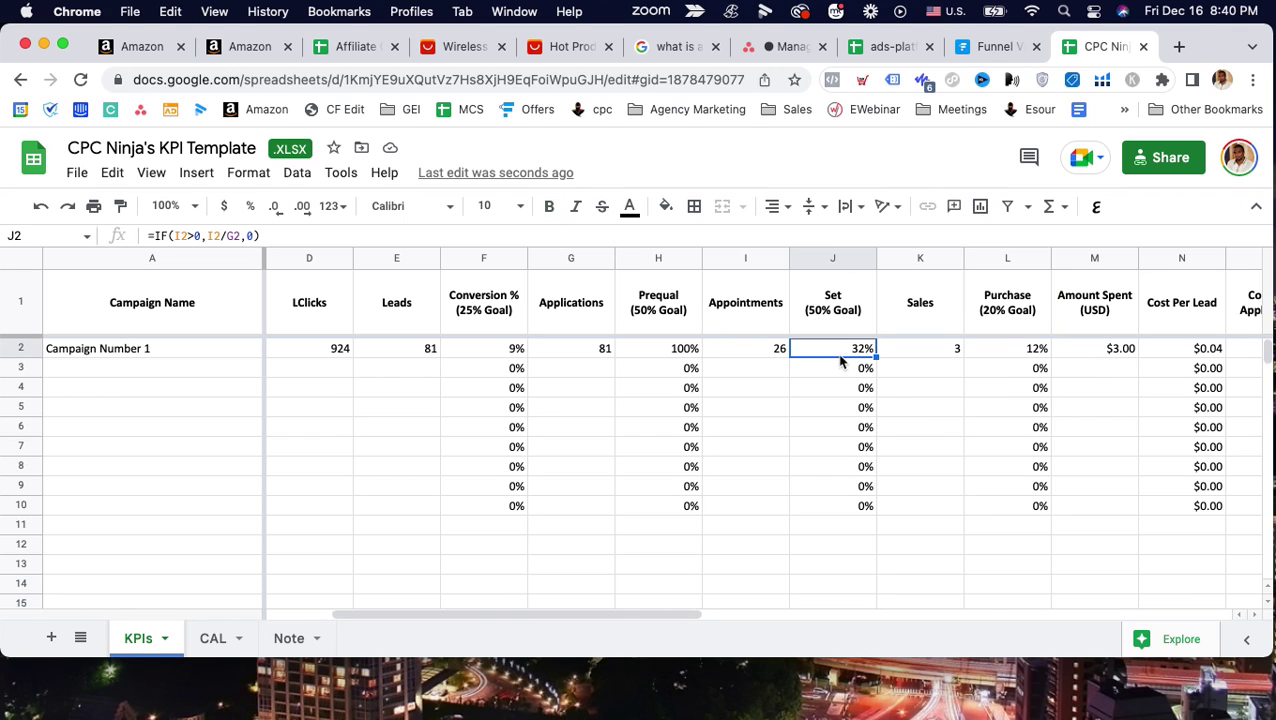
pyautogui.moveTo(592, 322); pyautogui.dragTo(726, 363)
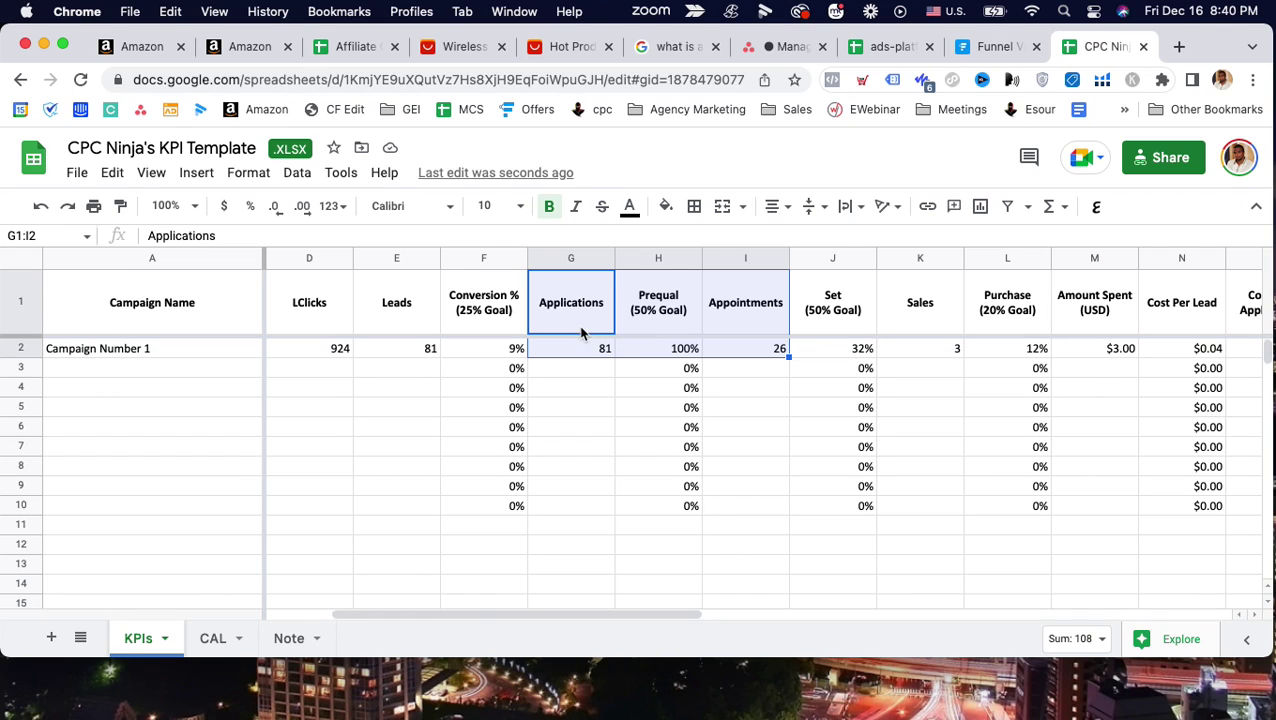
pyautogui.click(658, 320)
pyautogui.click(663, 350)
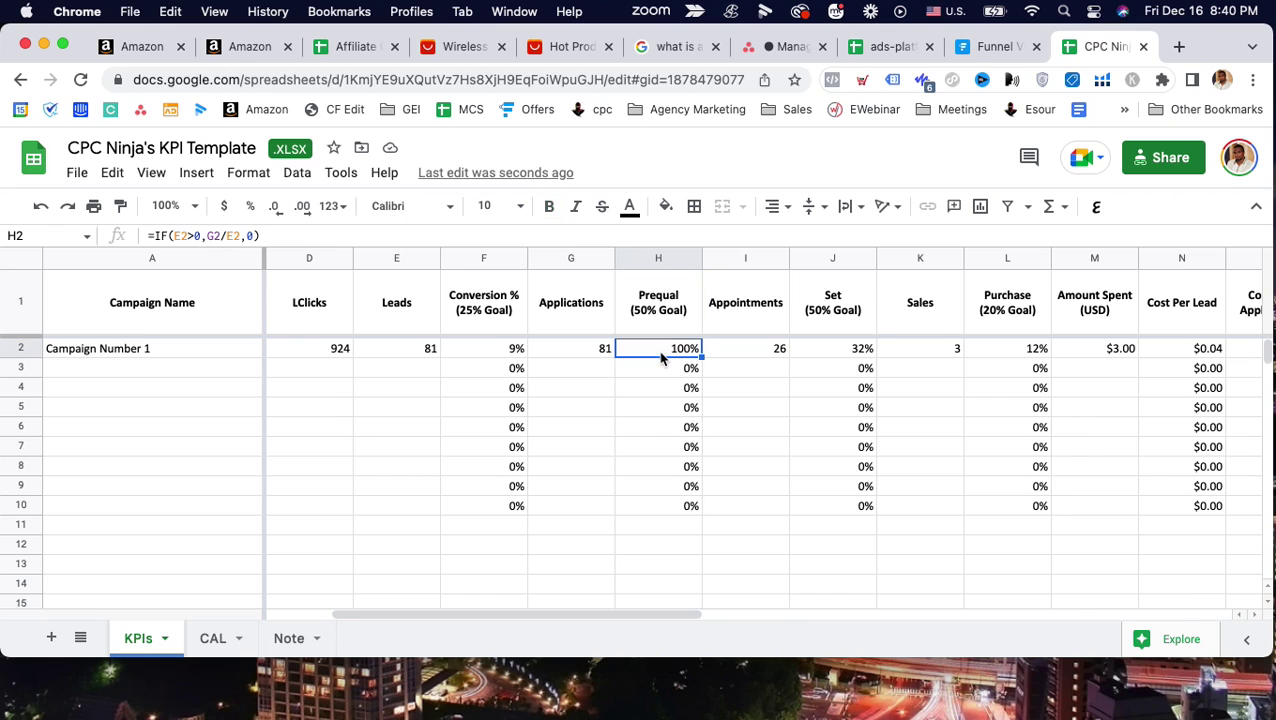
pyautogui.click(393, 318)
pyautogui.keyDown('shift'); pyautogui.click(452, 348); pyautogui.keyUp('shift')
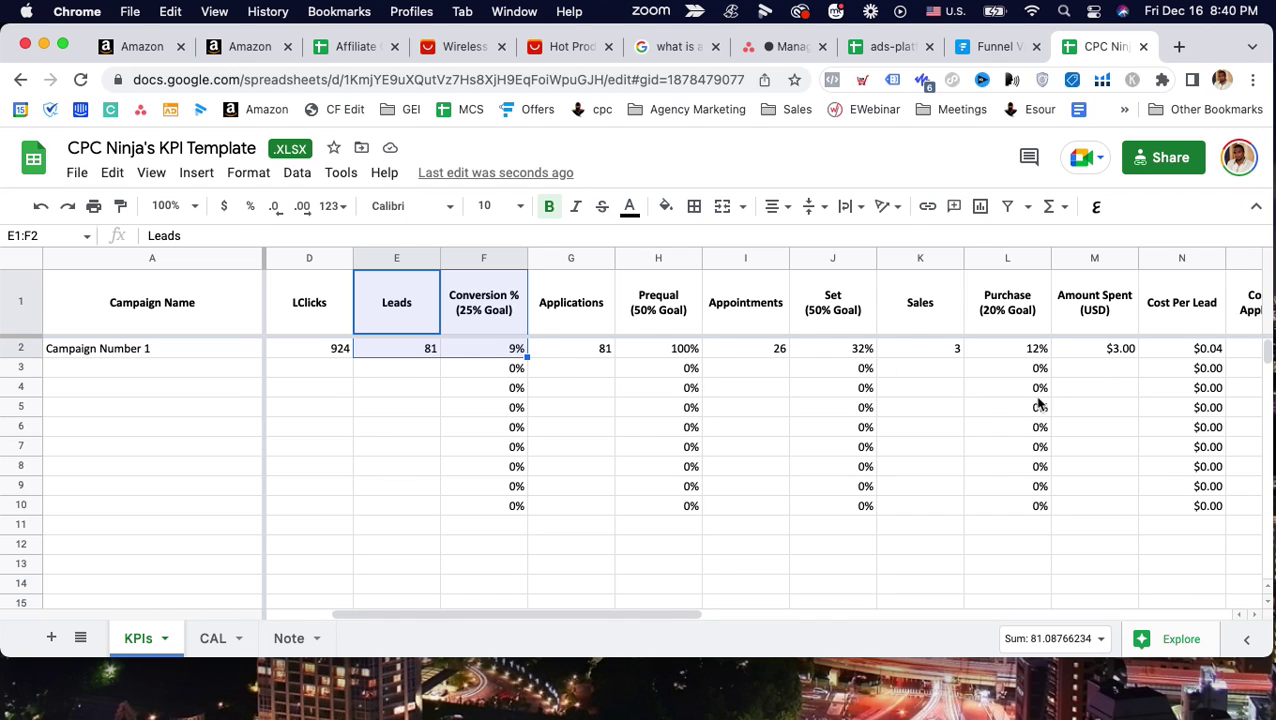
pyautogui.moveTo(1040, 390); pyautogui.dragTo(875, 313)
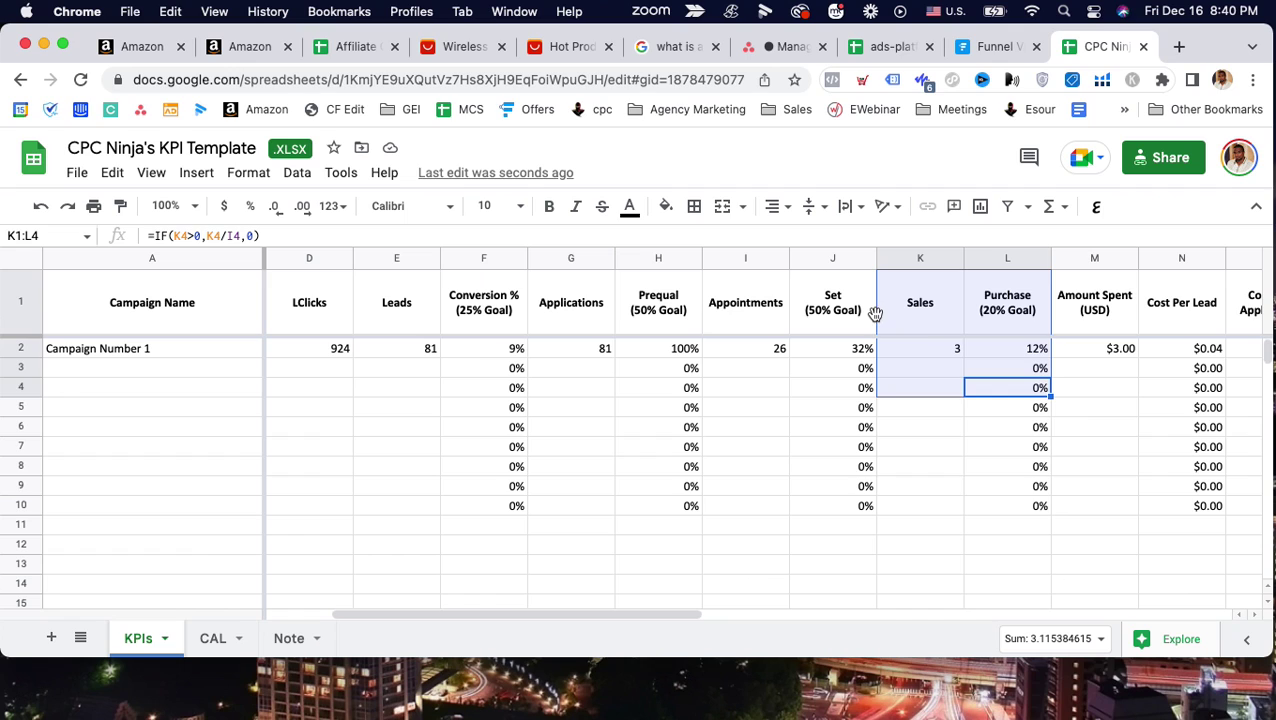
# Set Campaign Number 1's sales to 13
pyautogui.click(948, 348)
pyautogui.doubleClick(950, 347)
pyautogui.write('1')
pyautogui.press('Return')
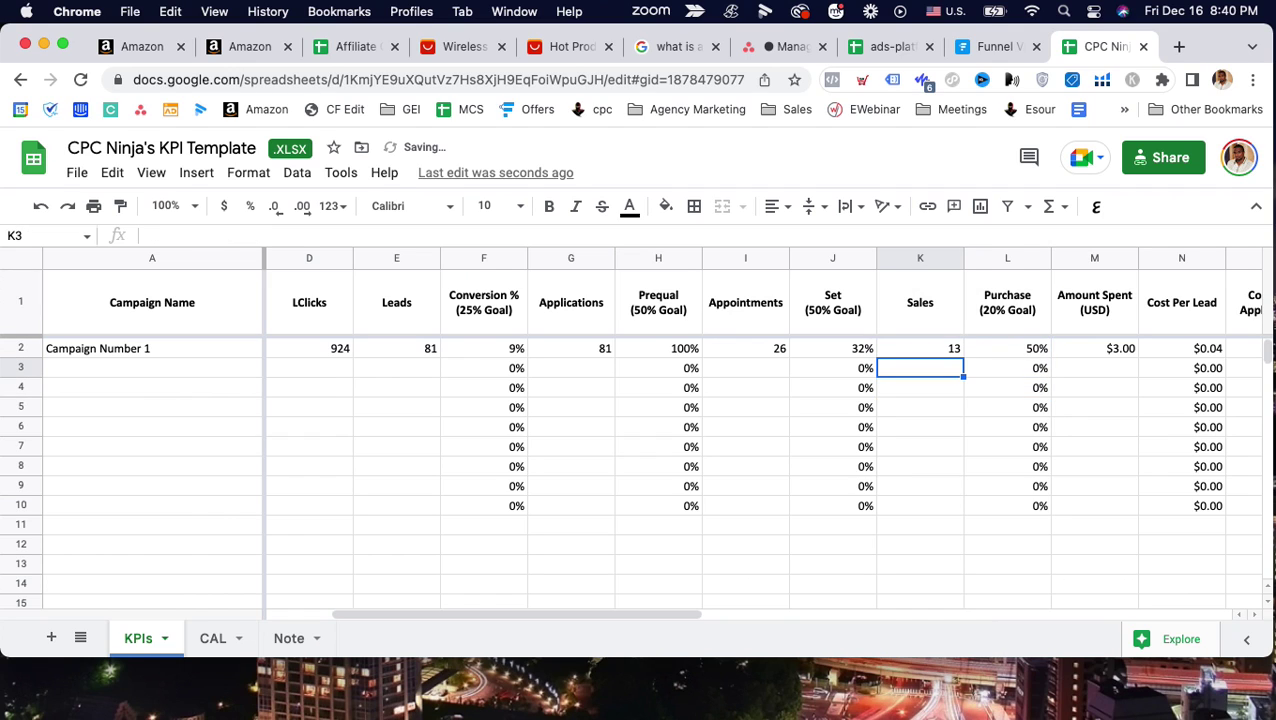
# Lower Campaign Number 1's sales to 7
pyautogui.doubleClick(940, 350)
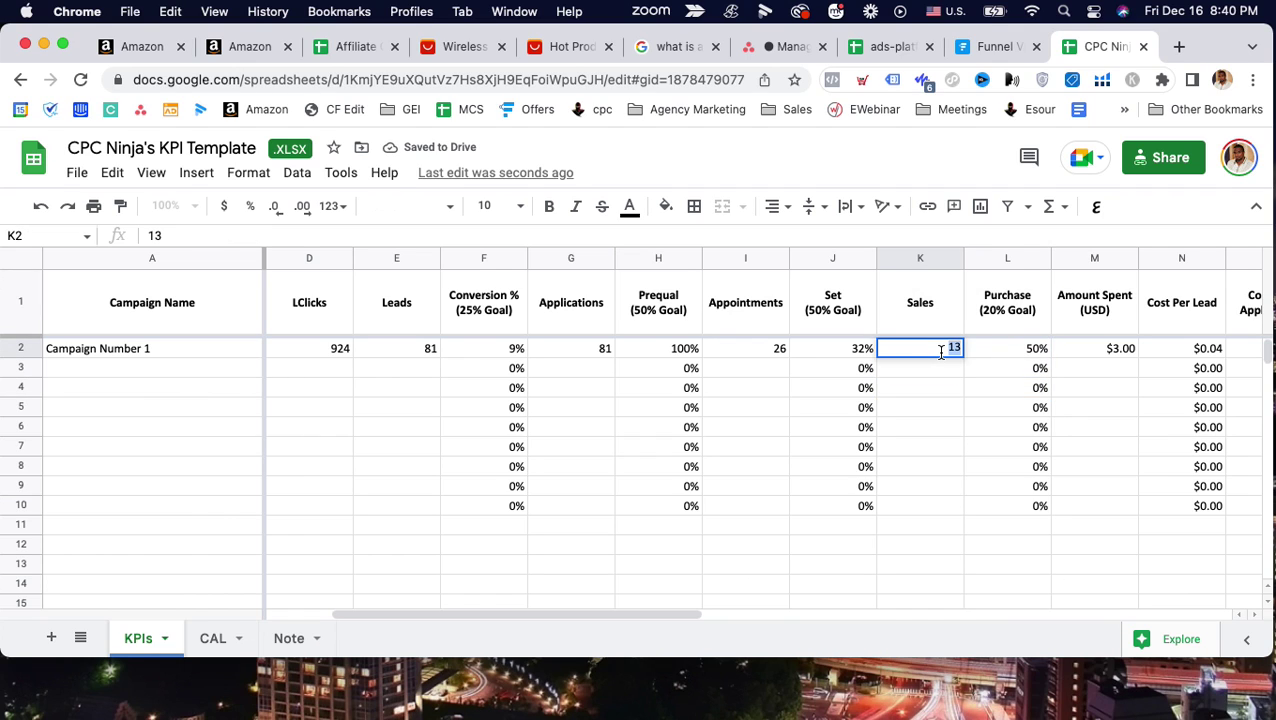
pyautogui.write('7')
pyautogui.press('Return')
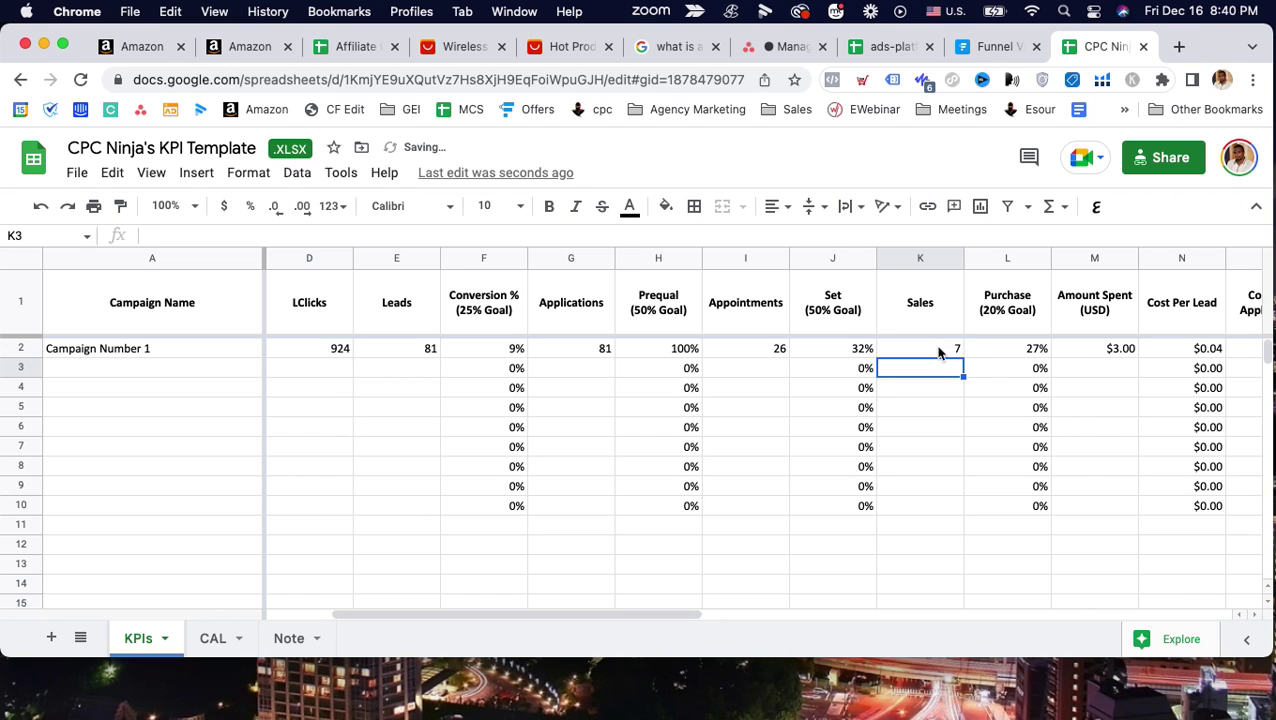
# Change Campaign Number 1's sales to 6
pyautogui.doubleClick(938, 347)
pyautogui.write('6')
pyautogui.press('Return')
# Set Campaign Number 1's appointments to 46
pyautogui.click(777, 350)
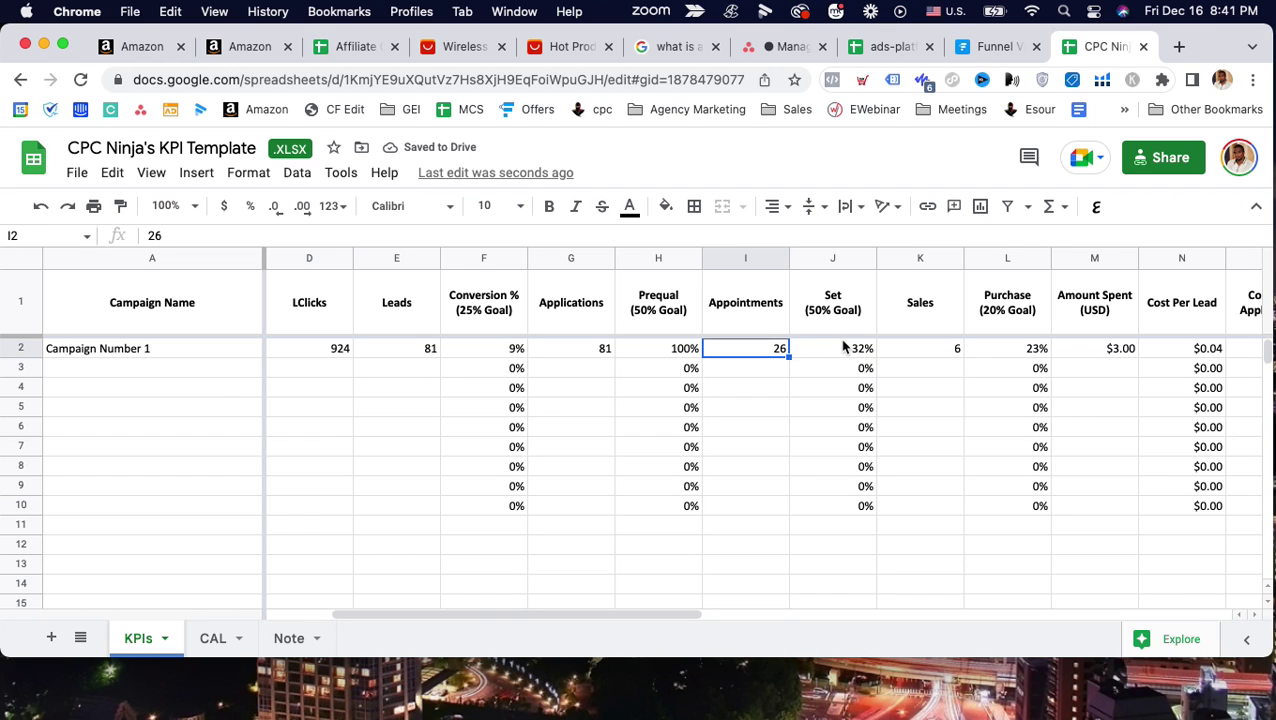
pyautogui.click(843, 348)
pyautogui.doubleClick(778, 348)
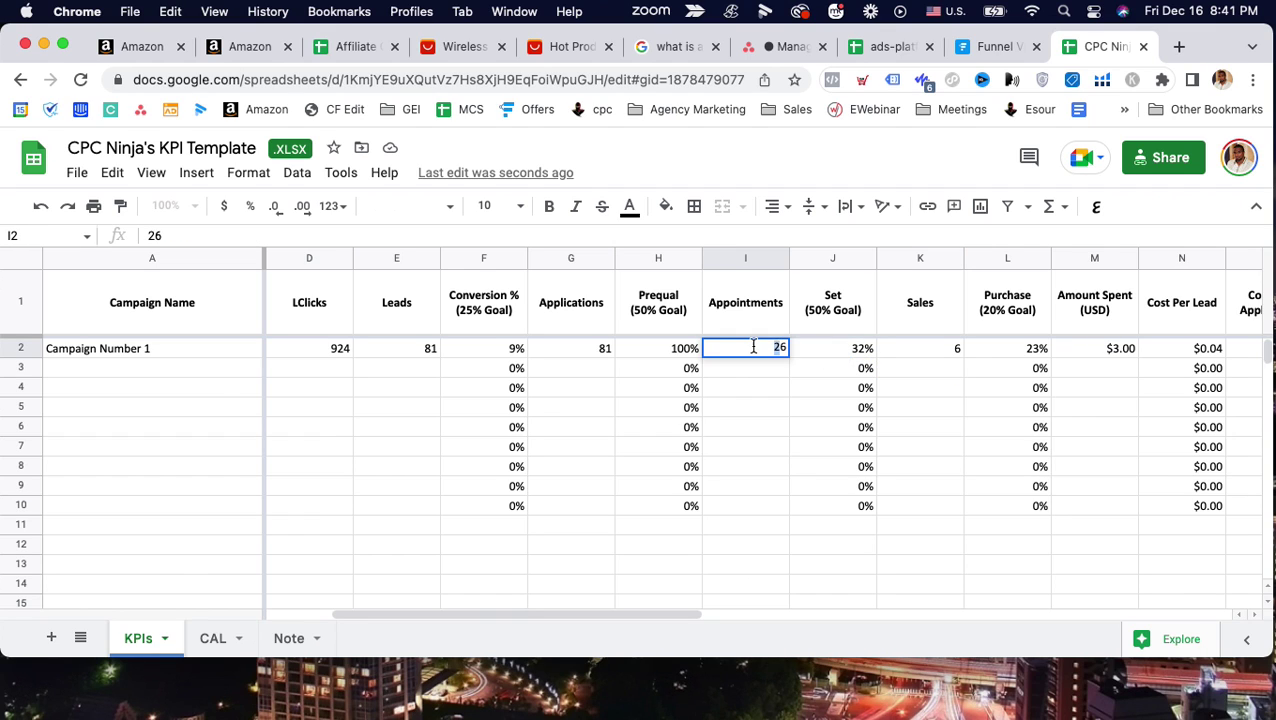
pyautogui.write('46')
pyautogui.press('Return')
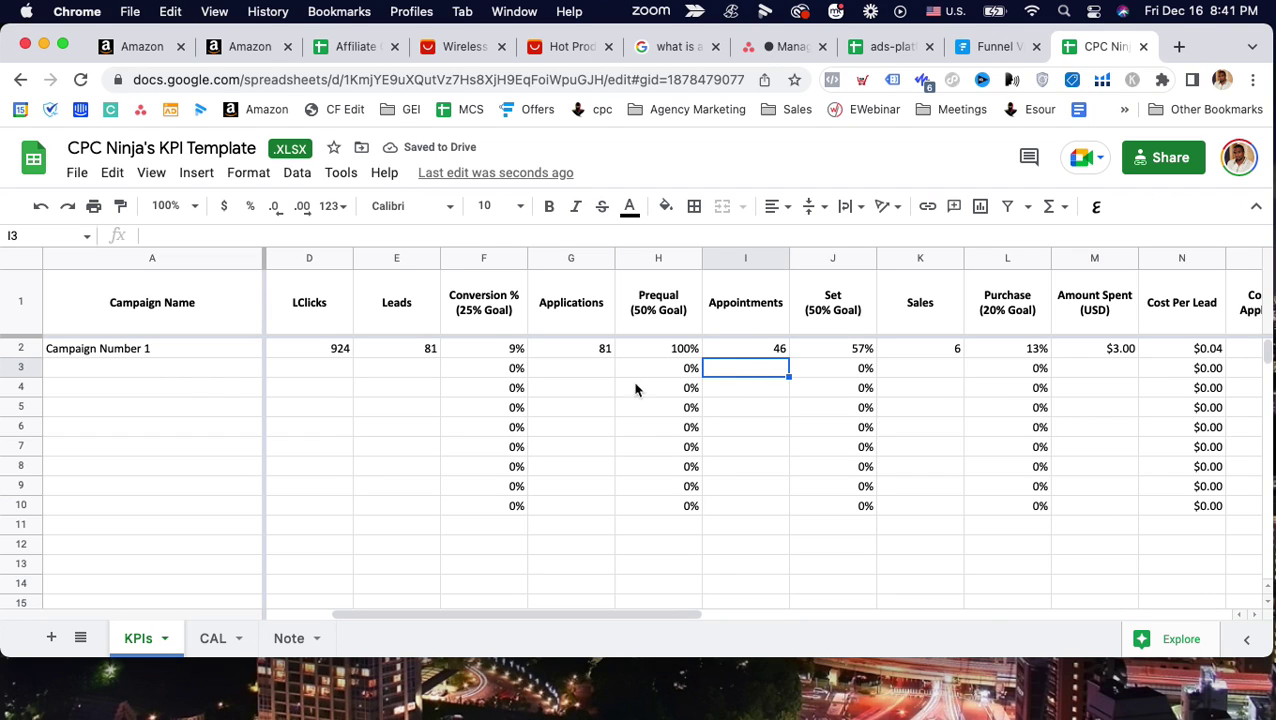
# Raise Campaign Number 1's sales to 9
pyautogui.click(410, 352)
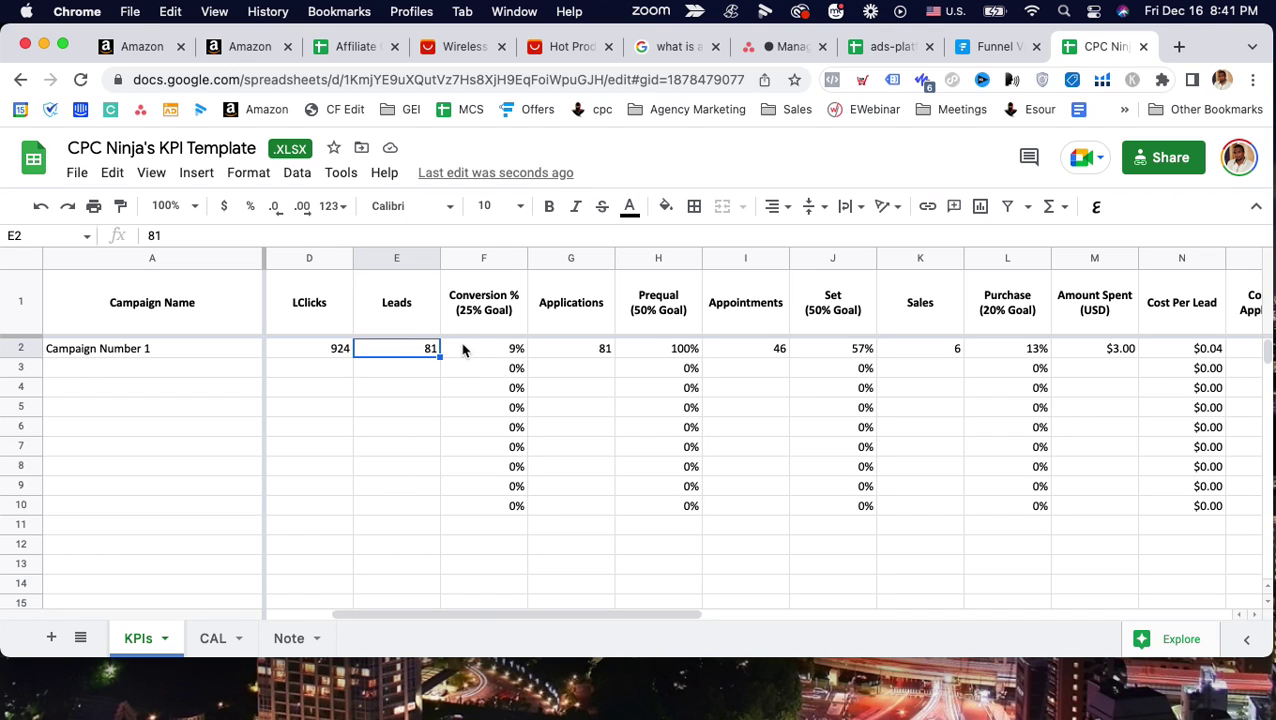
pyautogui.moveTo(490, 420); pyautogui.dragTo(362, 323)
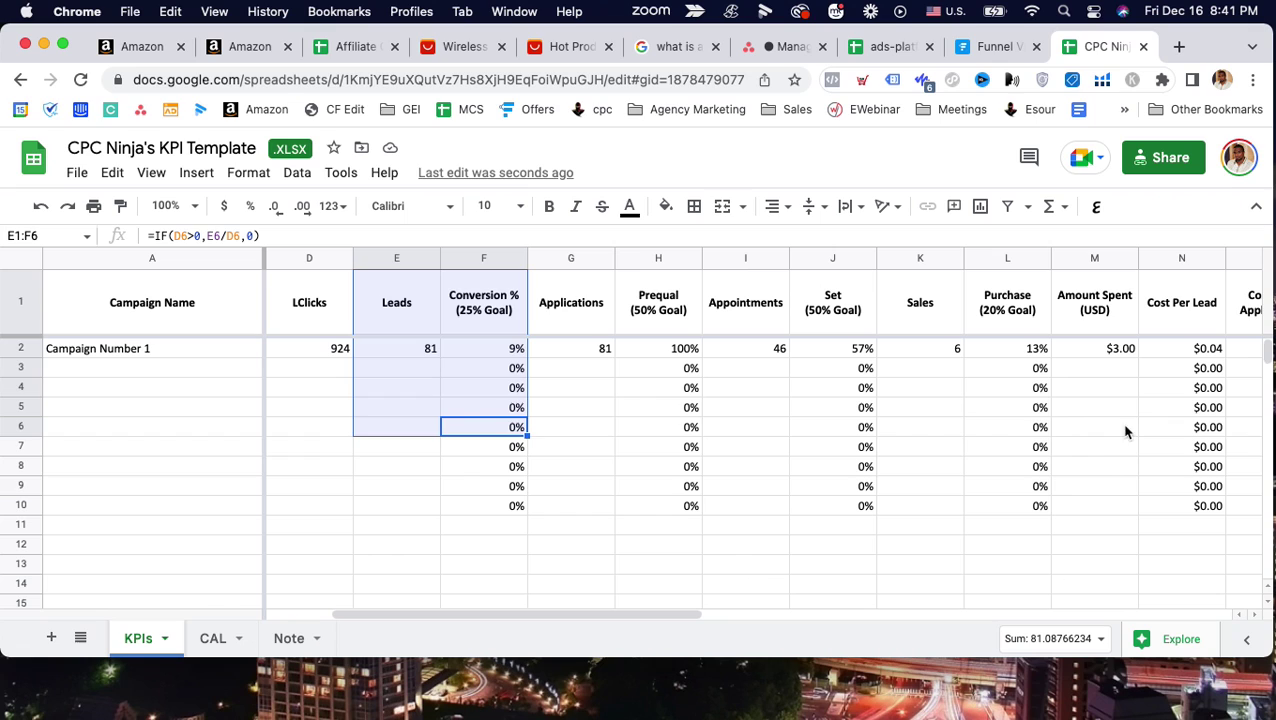
pyautogui.moveTo(1000, 427); pyautogui.dragTo(925, 322)
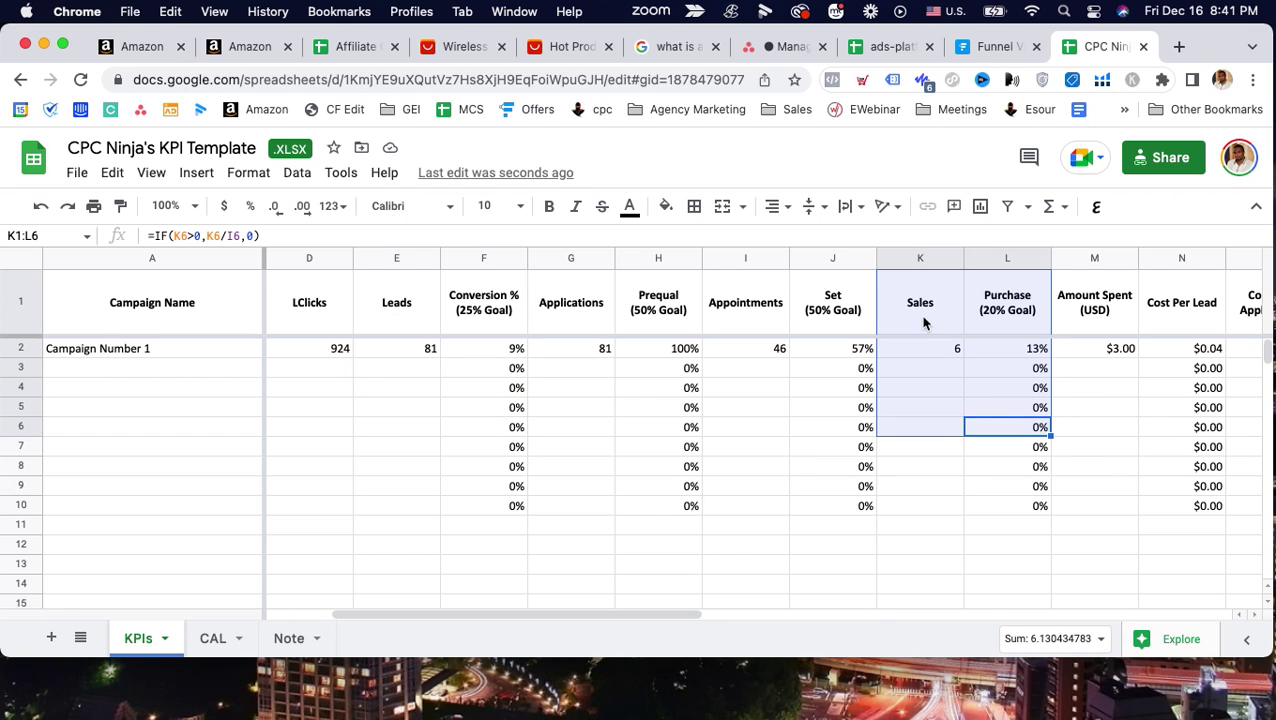
pyautogui.click(1006, 356)
pyautogui.click(775, 350)
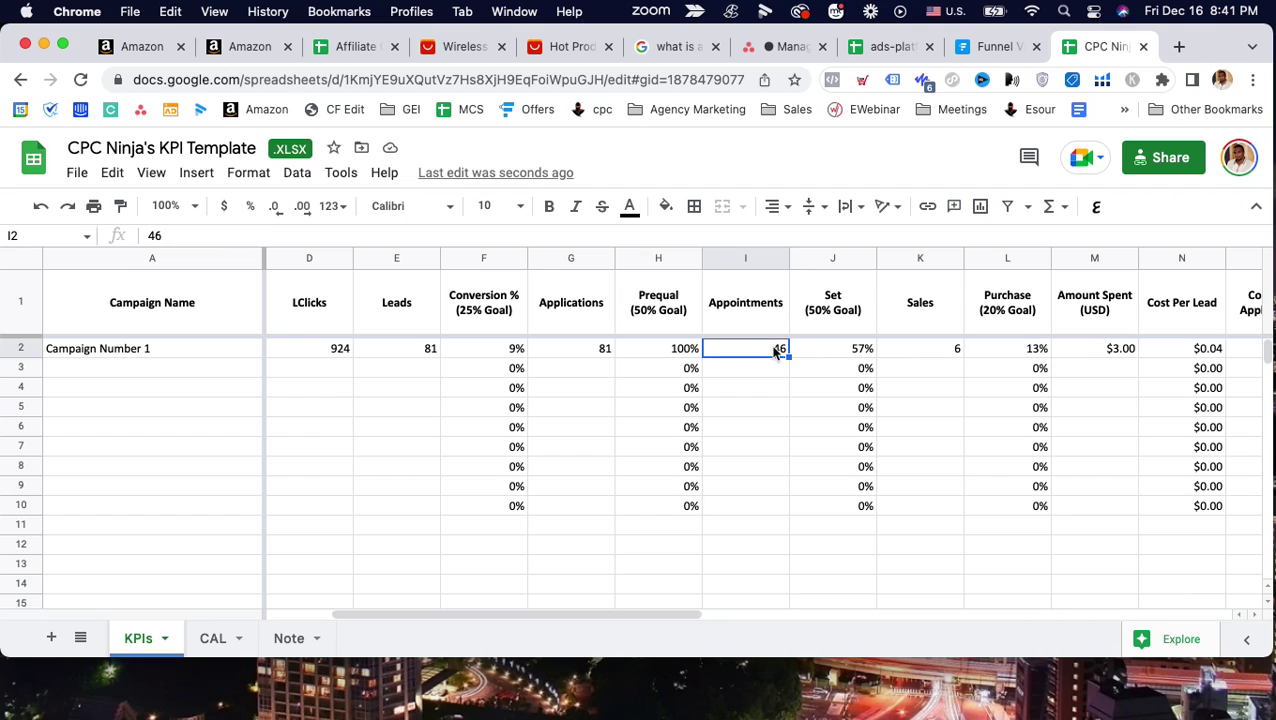
pyautogui.click(938, 353)
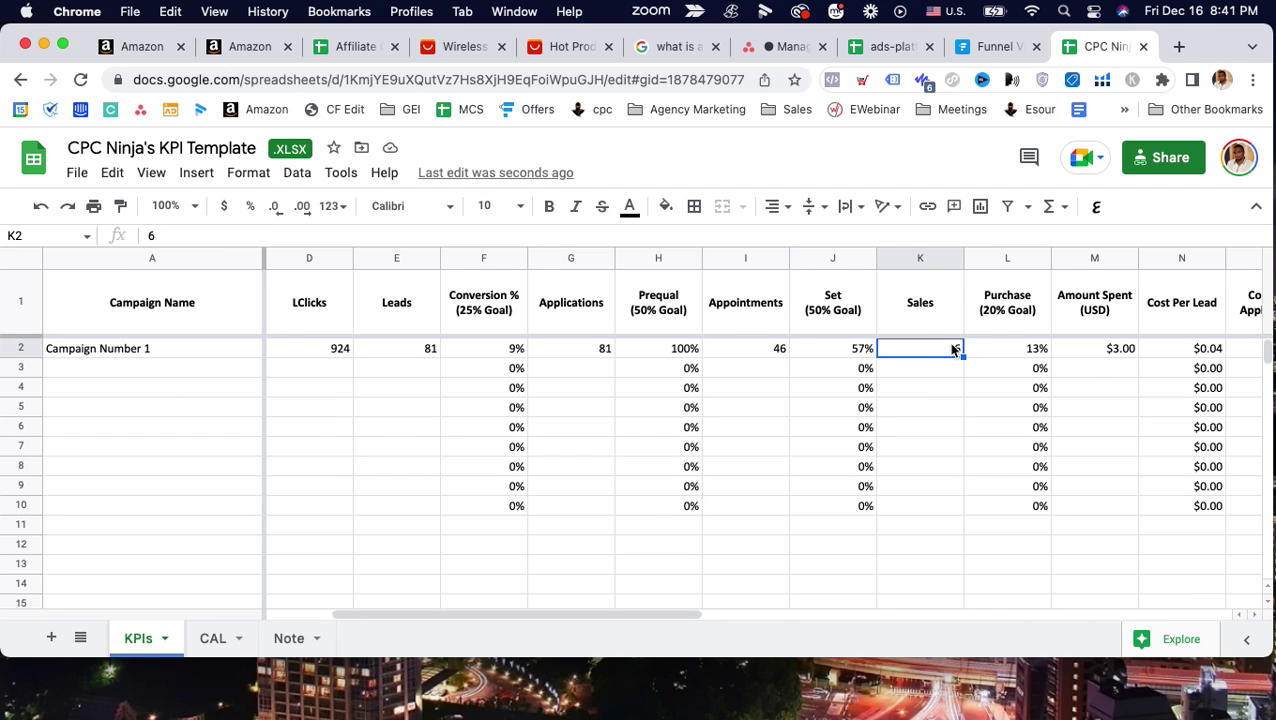
pyautogui.doubleClick(954, 347)
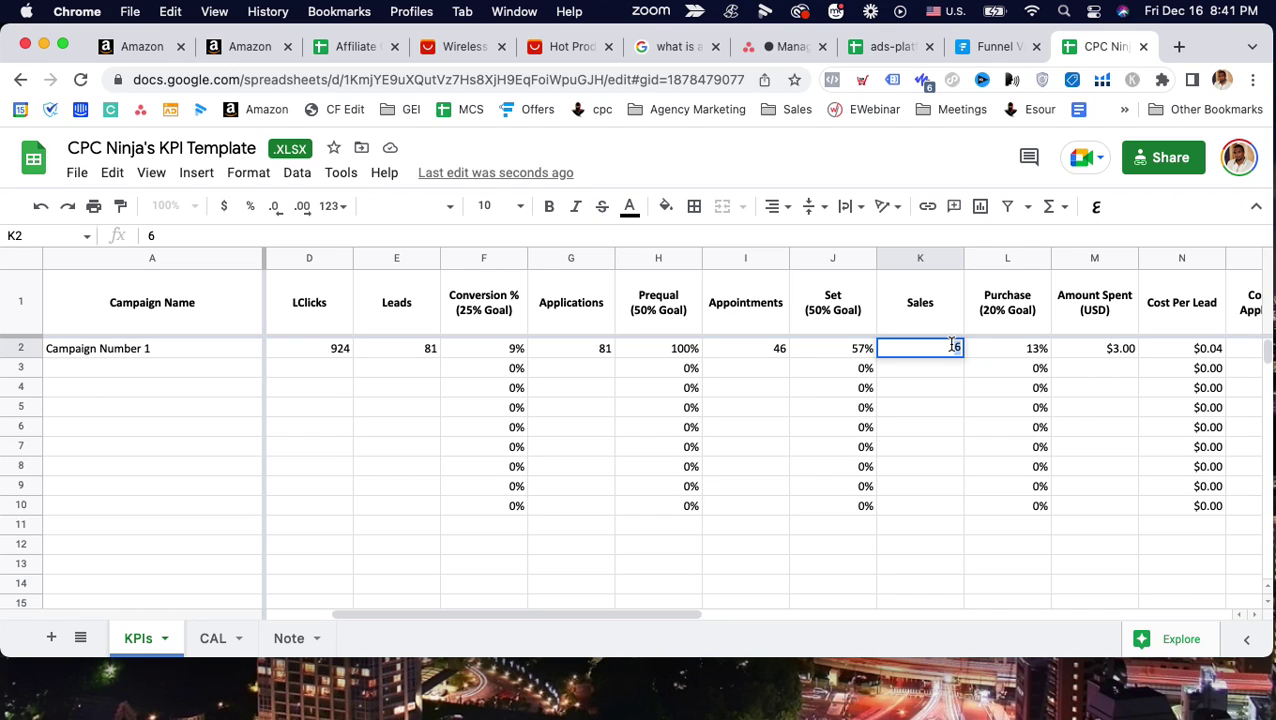
pyautogui.press('BackSpace')
pyautogui.write('9')
pyautogui.press('Return')
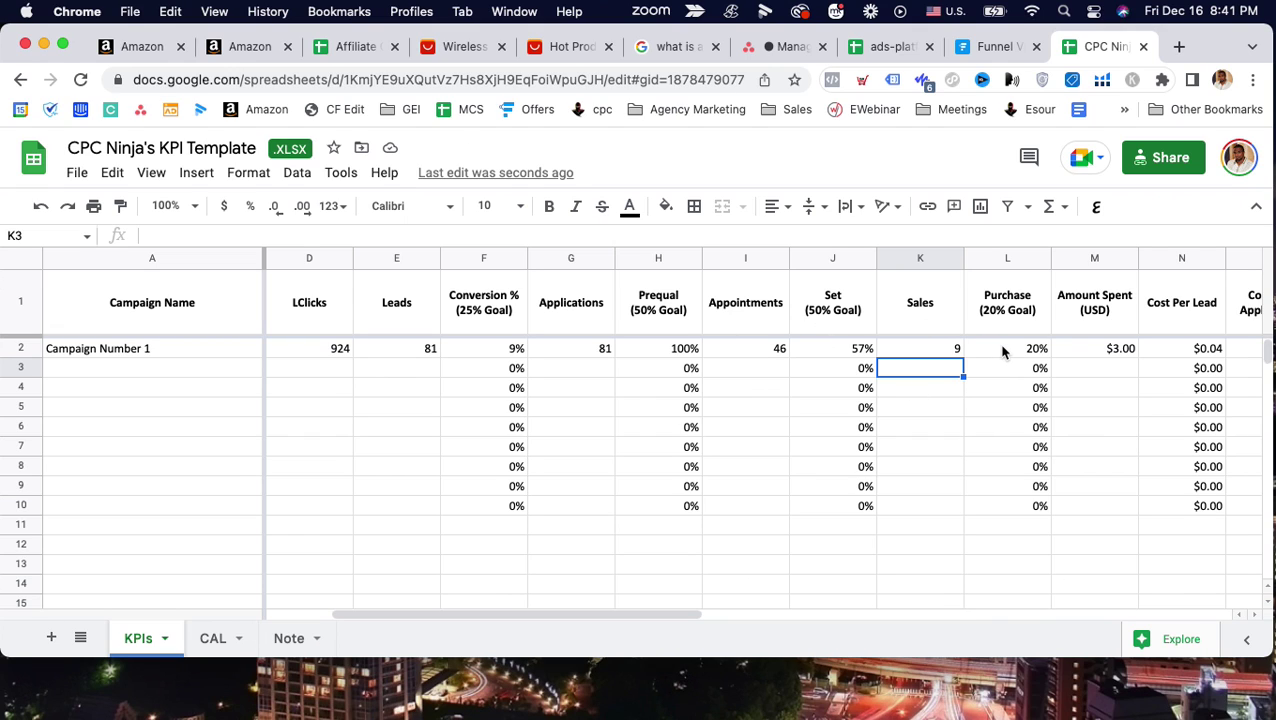
# Compare Campaign Number 1's Appointments and Set rate with its Sales and Purchase rate, checking the Conversion % as well
pyautogui.click(914, 410)
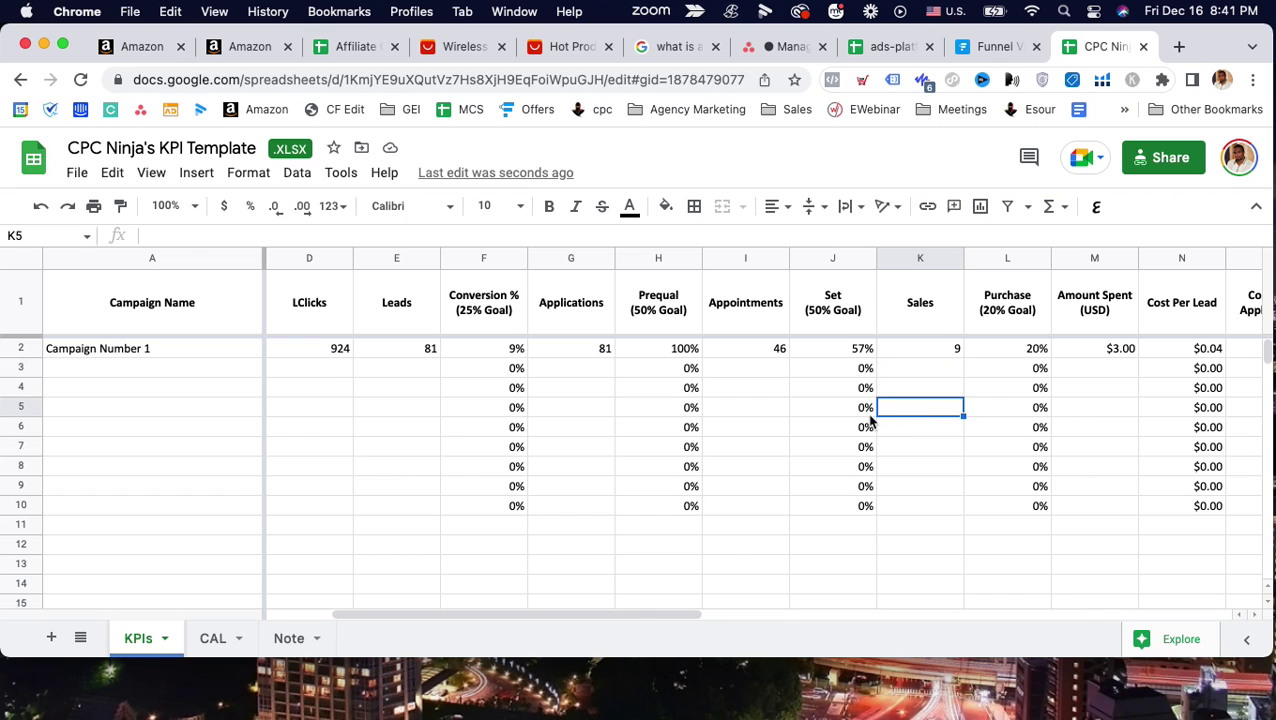
pyautogui.moveTo(866, 413); pyautogui.dragTo(744, 325)
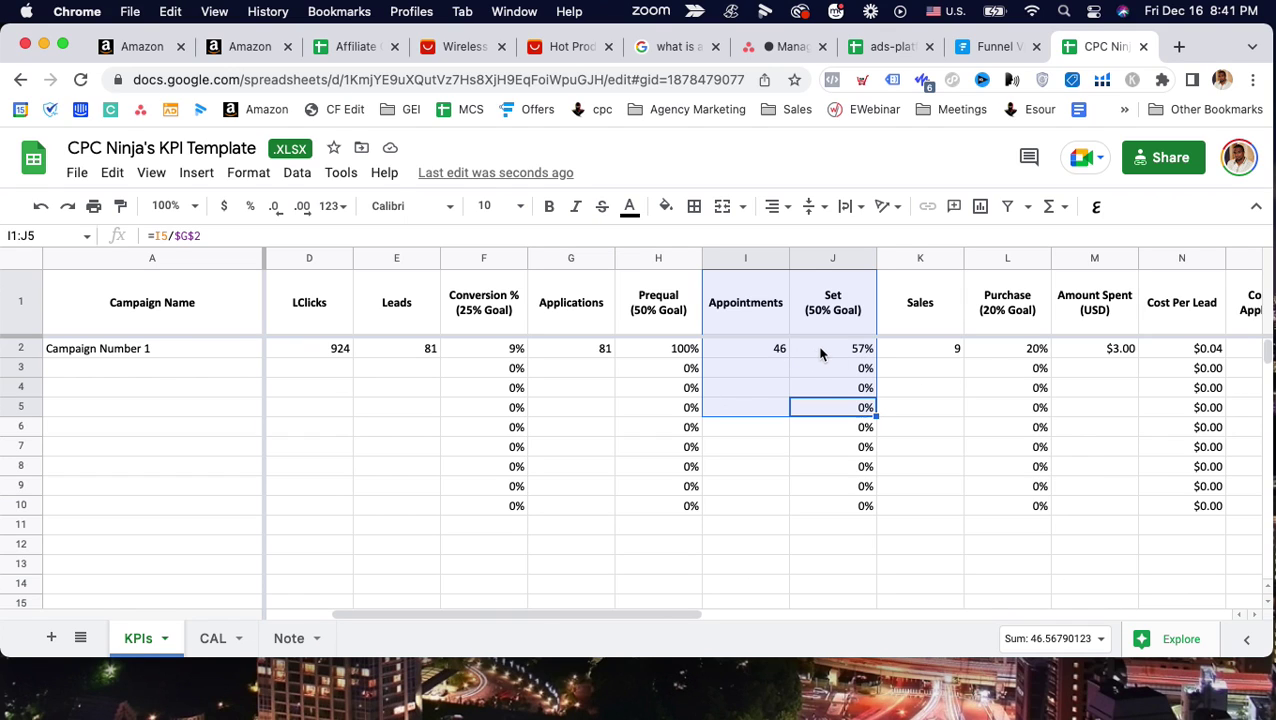
pyautogui.click(500, 352)
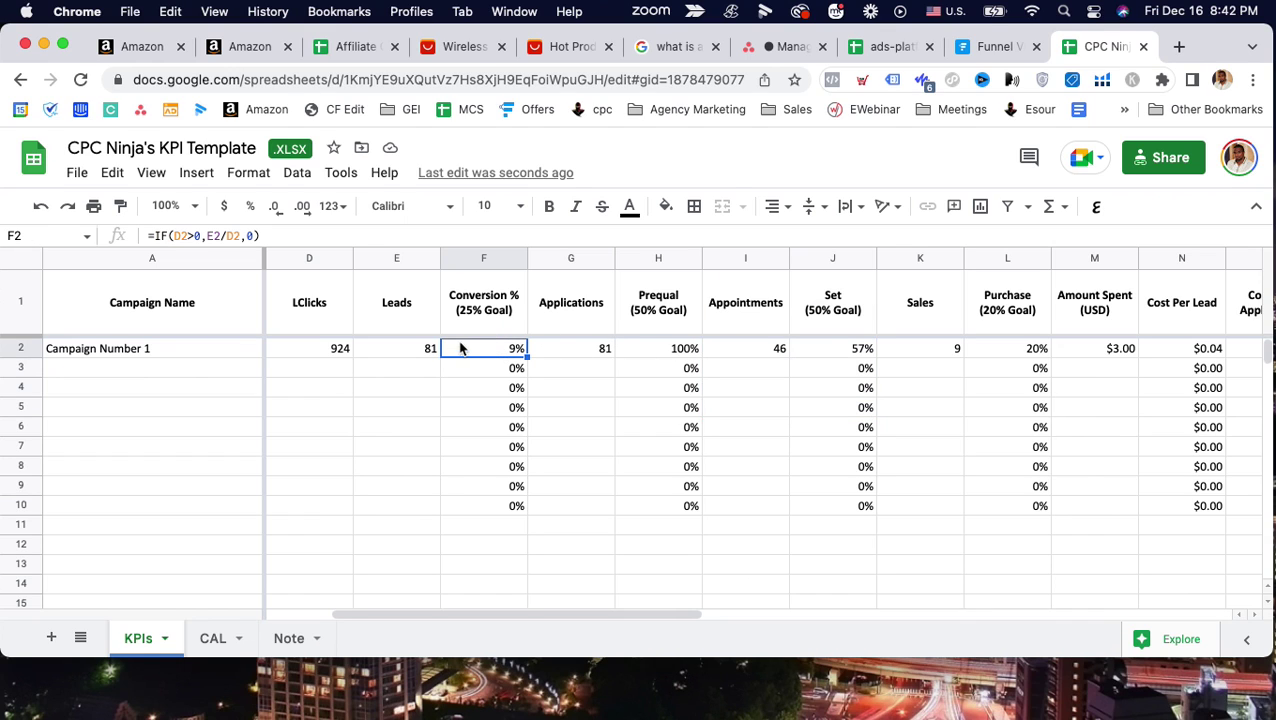
pyautogui.moveTo(849, 387); pyautogui.dragTo(780, 319)
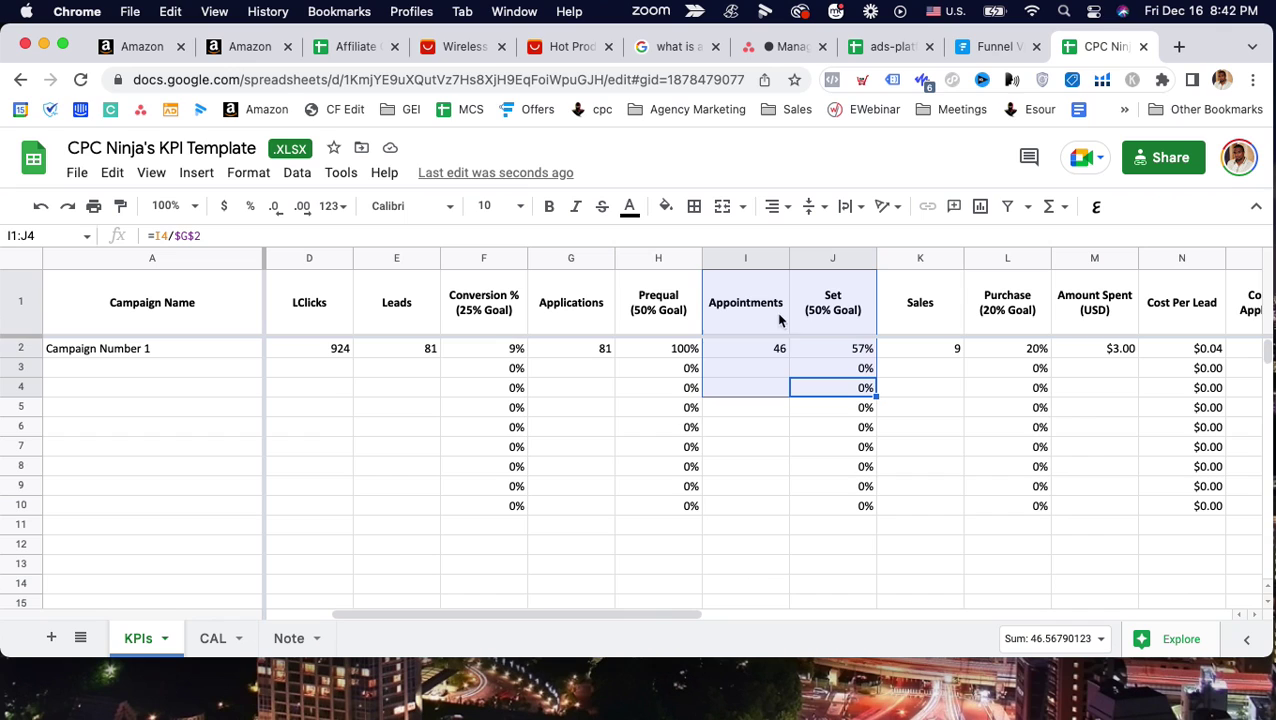
pyautogui.click(936, 306)
pyautogui.keyDown('shift'); pyautogui.click(1008, 385); pyautogui.keyUp('shift')
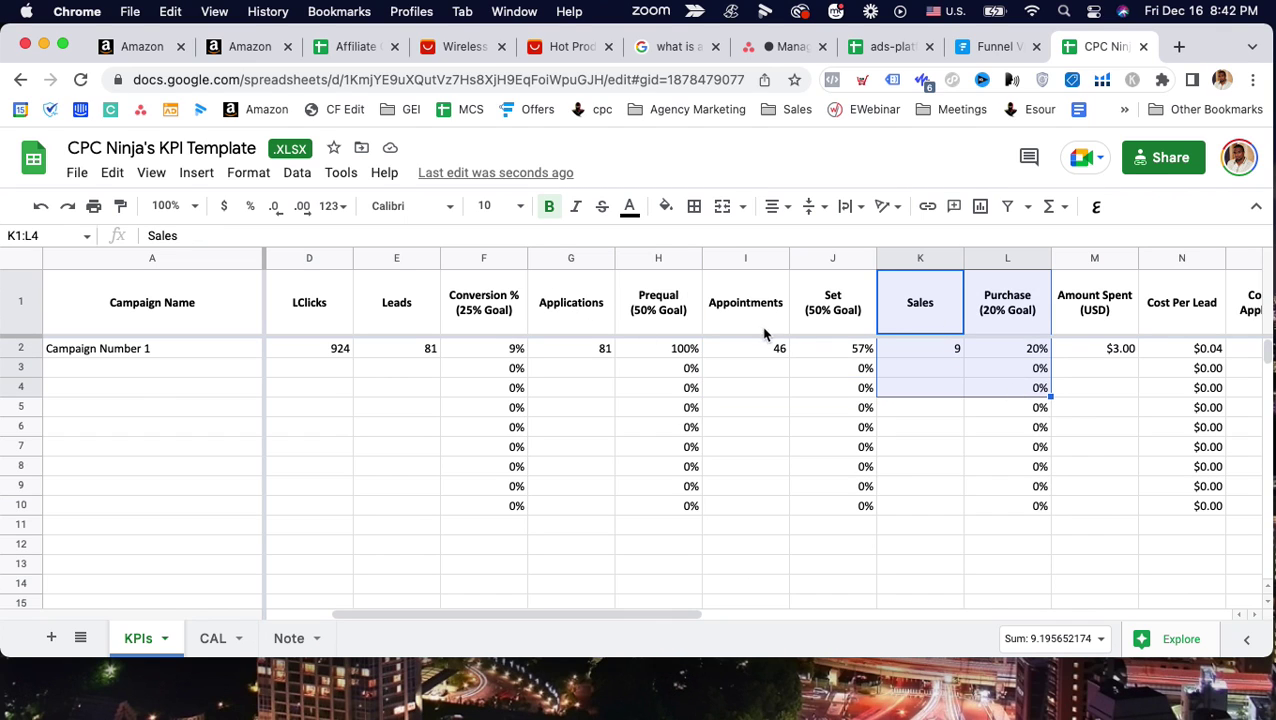
pyautogui.click(760, 352)
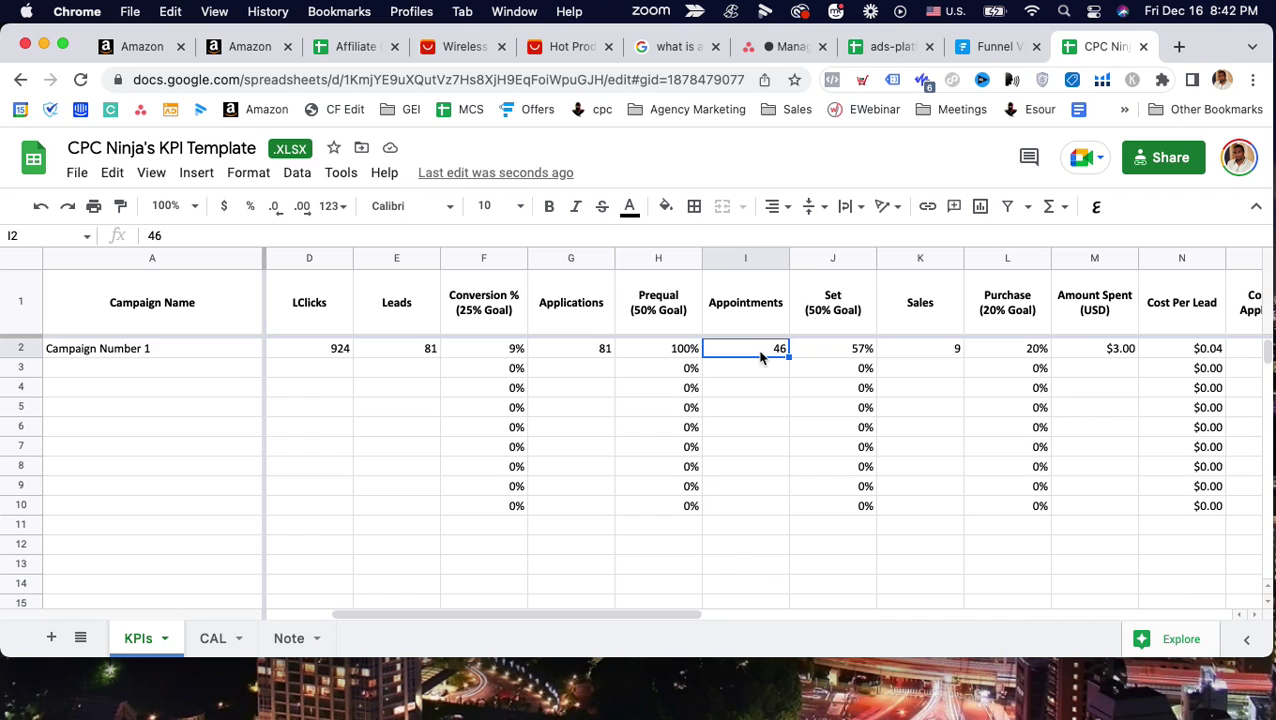
pyautogui.click(922, 354)
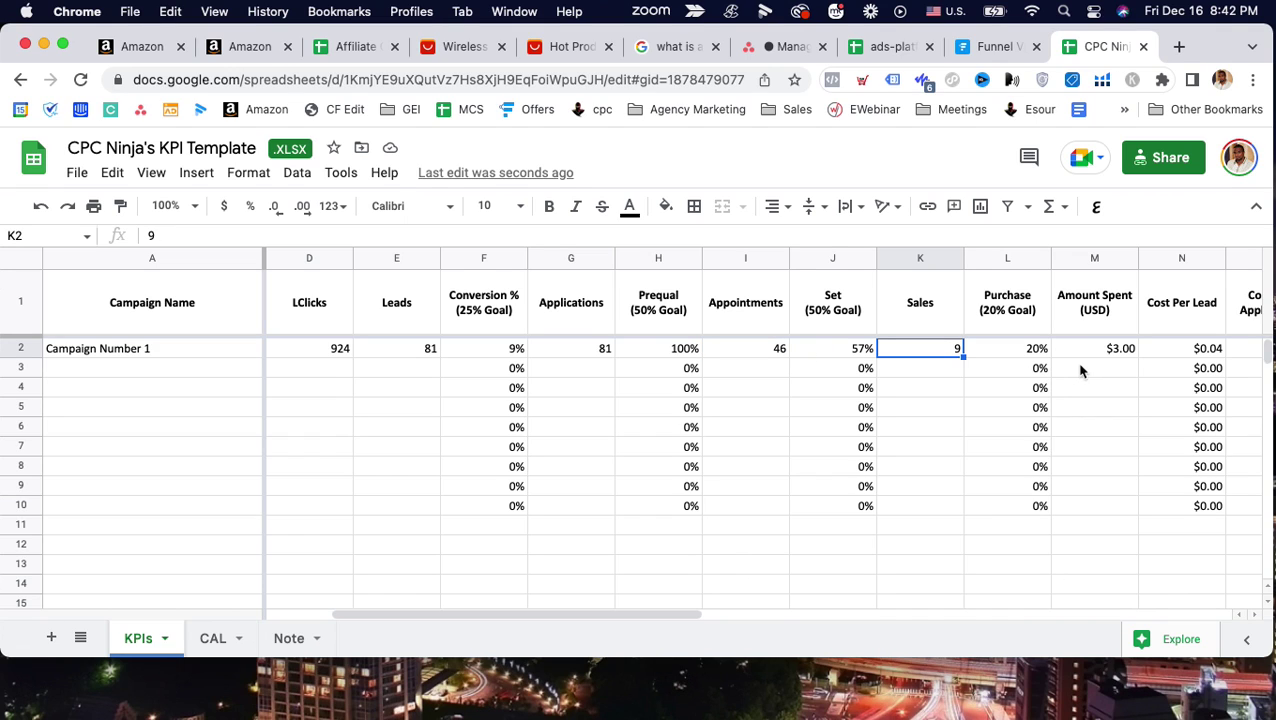
pyautogui.click(771, 351)
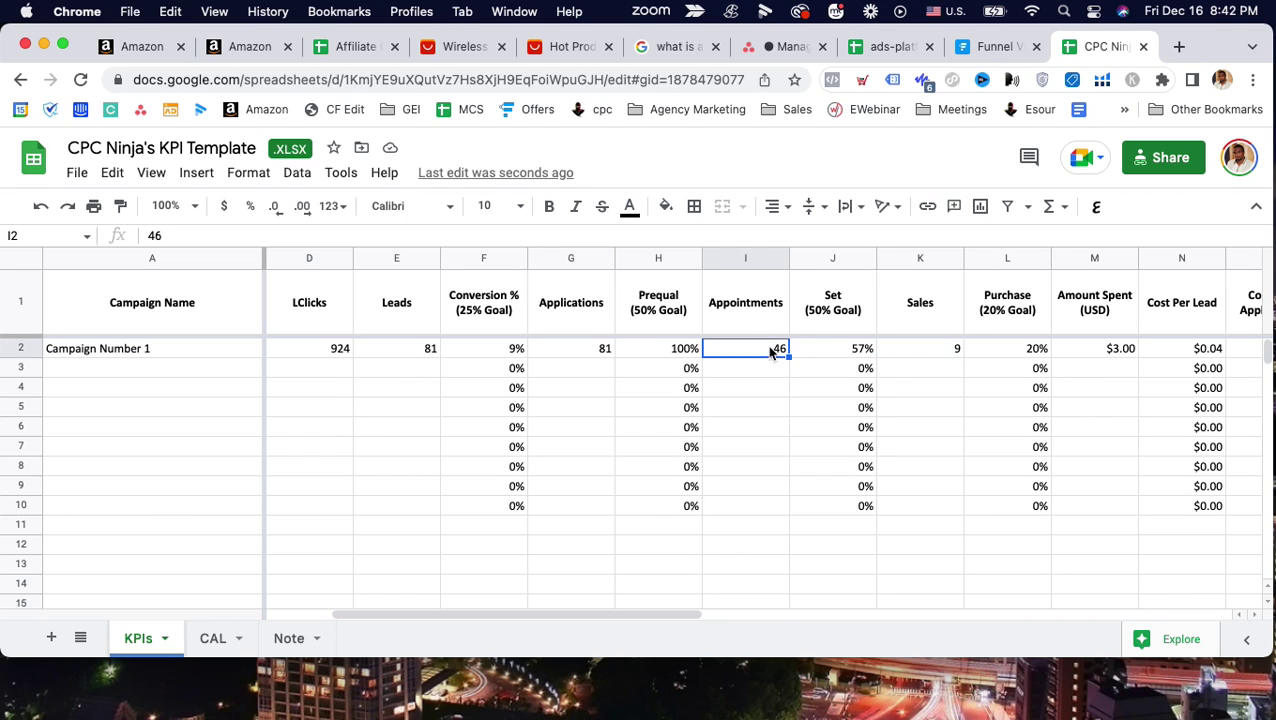
pyautogui.click(940, 348)
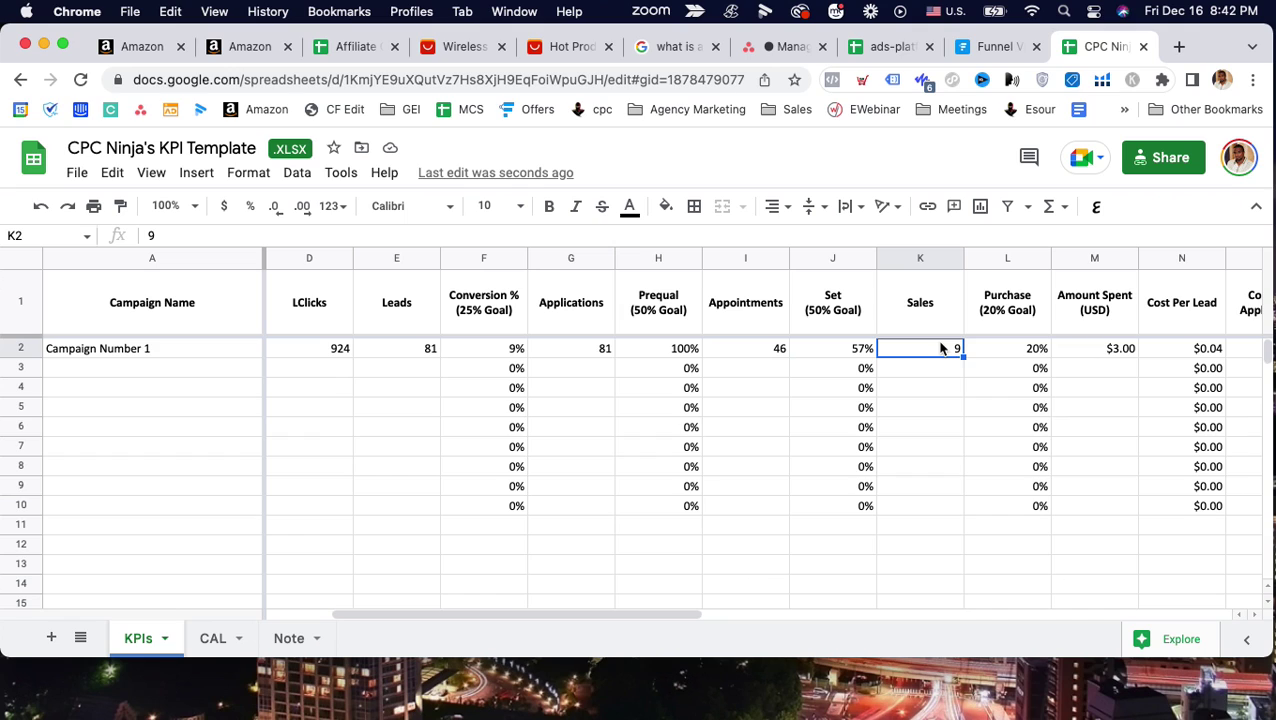
# Check Campaign Number 1's Conversion, Prequal, Set and Purchase rates against the goals stated in their column headers
pyautogui.click(434, 354)
pyautogui.click(492, 352)
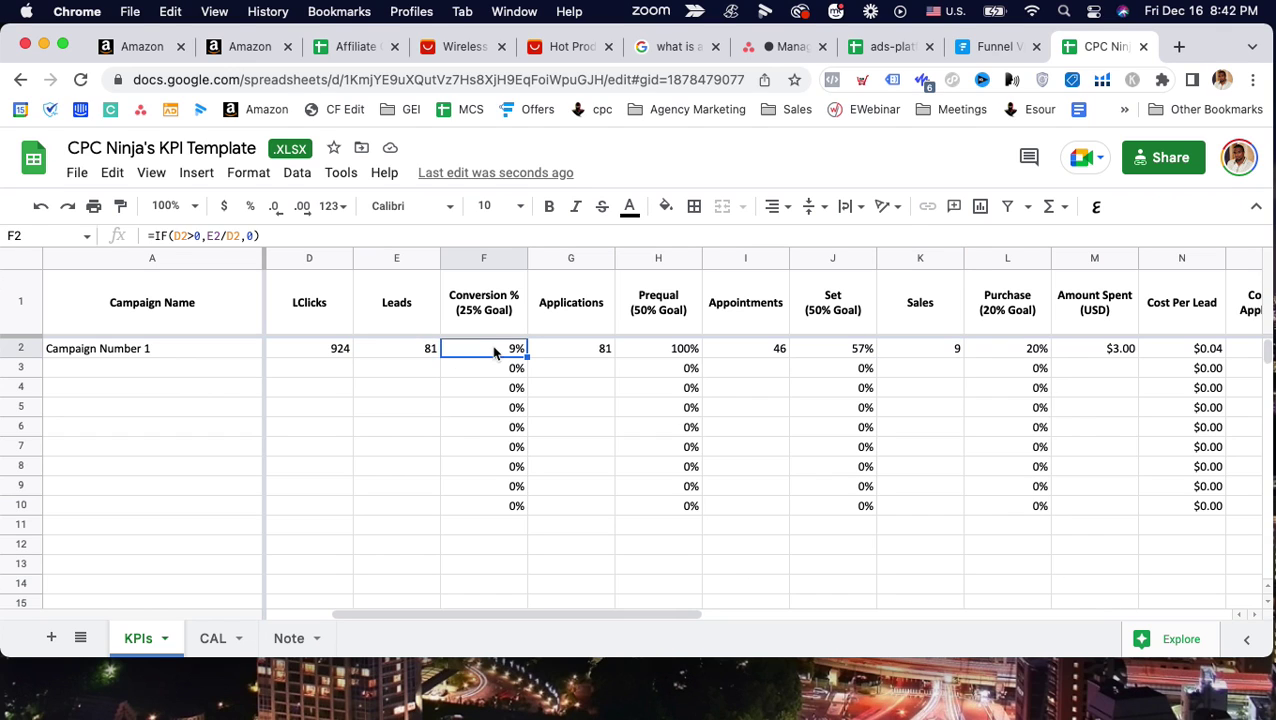
pyautogui.click(490, 323)
pyautogui.click(500, 352)
pyautogui.click(490, 328)
pyautogui.click(495, 350)
pyautogui.click(676, 324)
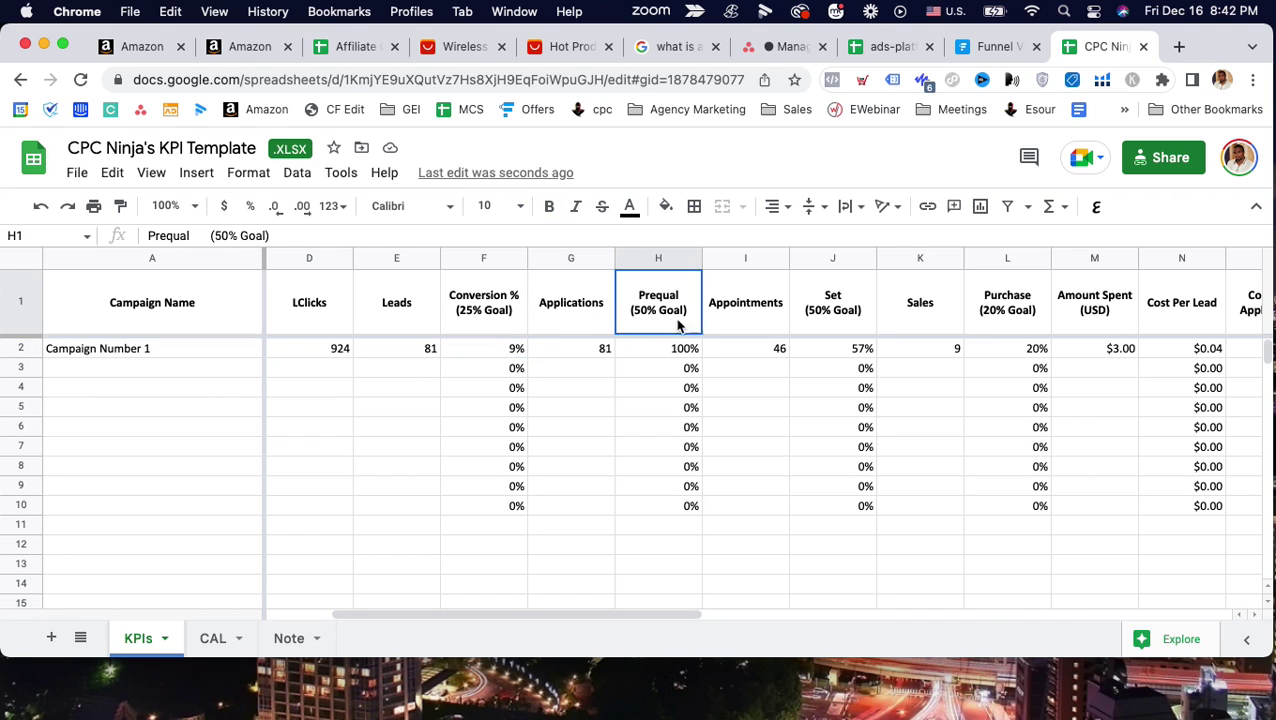
pyautogui.click(678, 354)
pyautogui.click(597, 352)
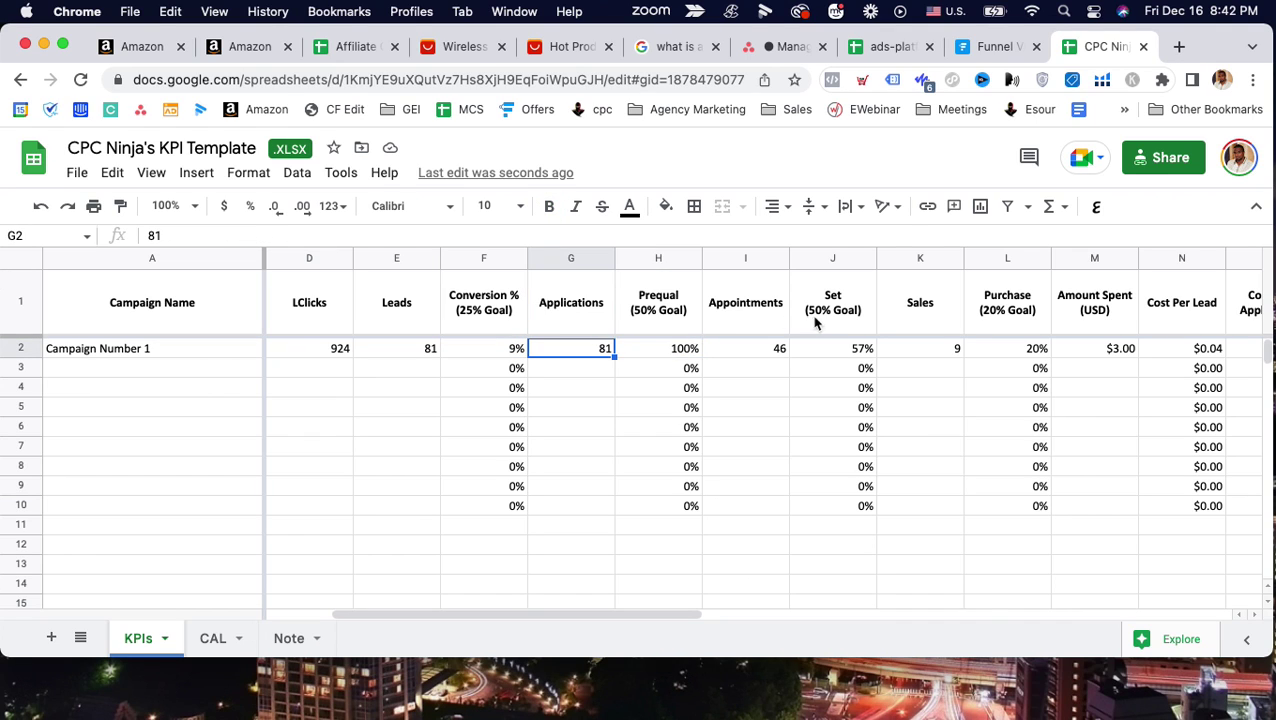
pyautogui.click(836, 322)
pyautogui.click(836, 350)
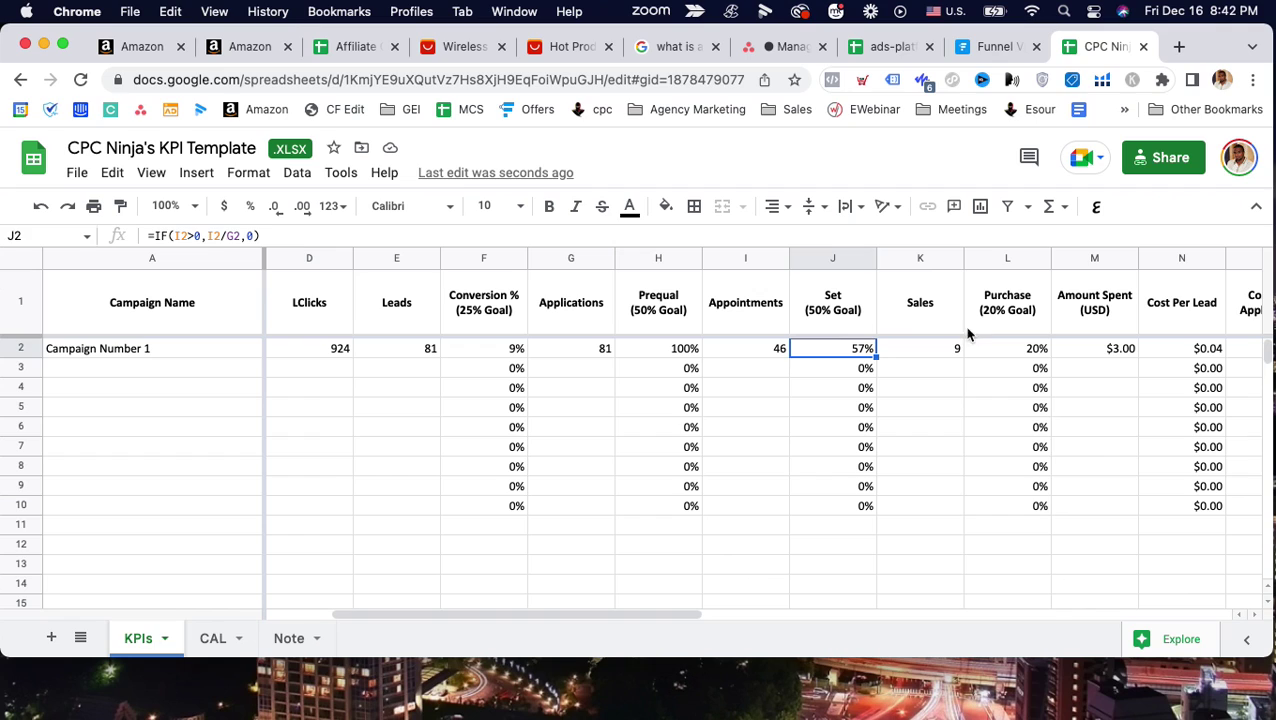
pyautogui.click(995, 332)
pyautogui.click(1005, 346)
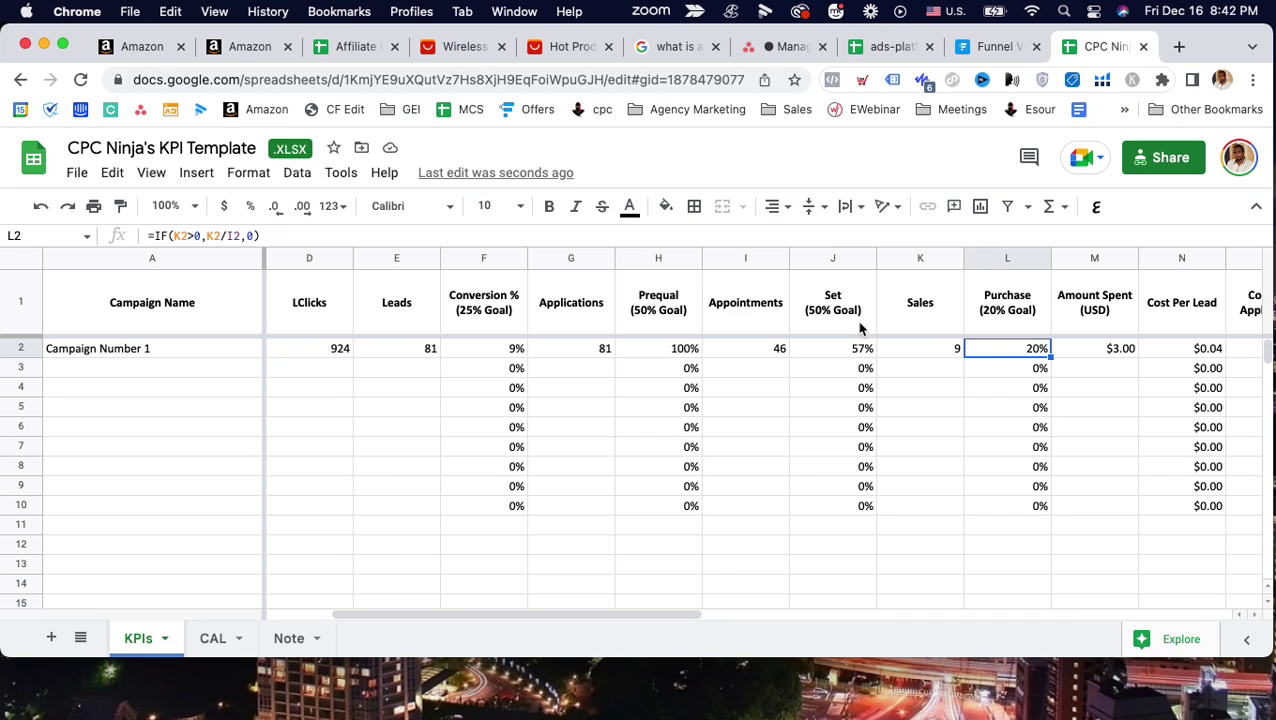
# Review the funnel columns from Leads through Amount Spent as a whole, focusing on the sales and spend end
pyautogui.moveTo(405, 302); pyautogui.dragTo(760, 350)
pyautogui.moveTo(1030, 395); pyautogui.dragTo(1082, 419)
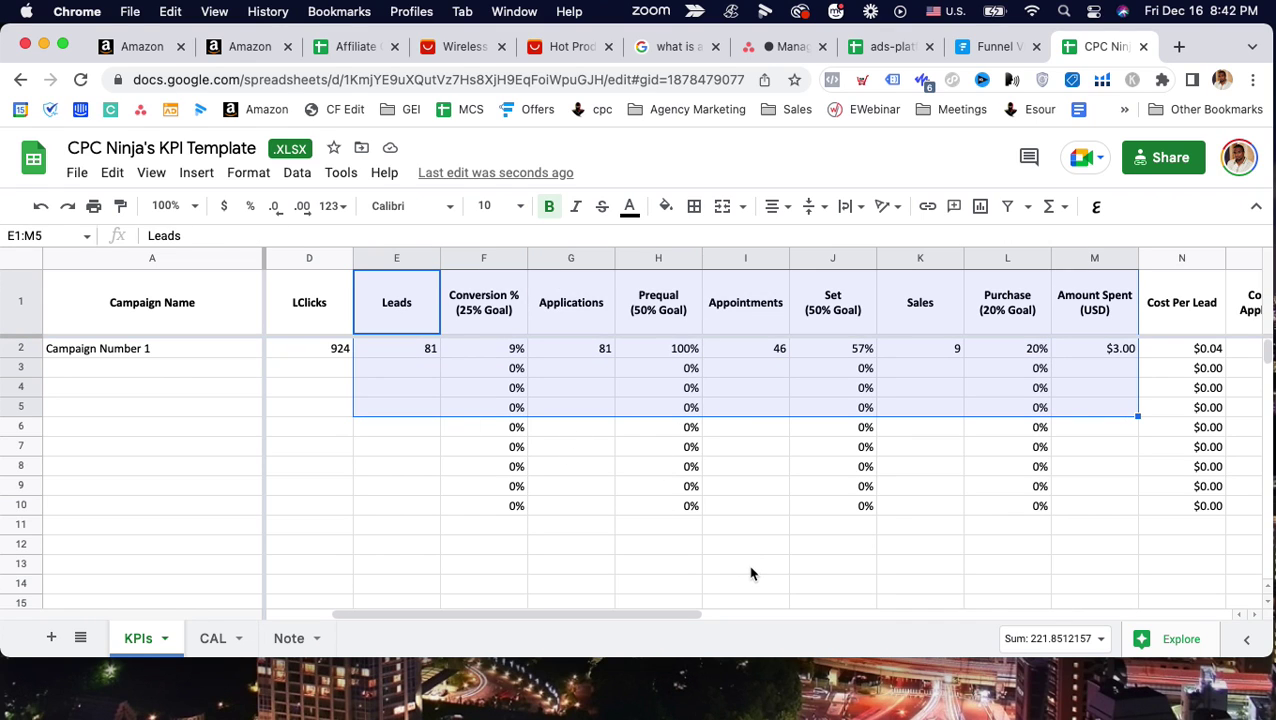
pyautogui.click(487, 570)
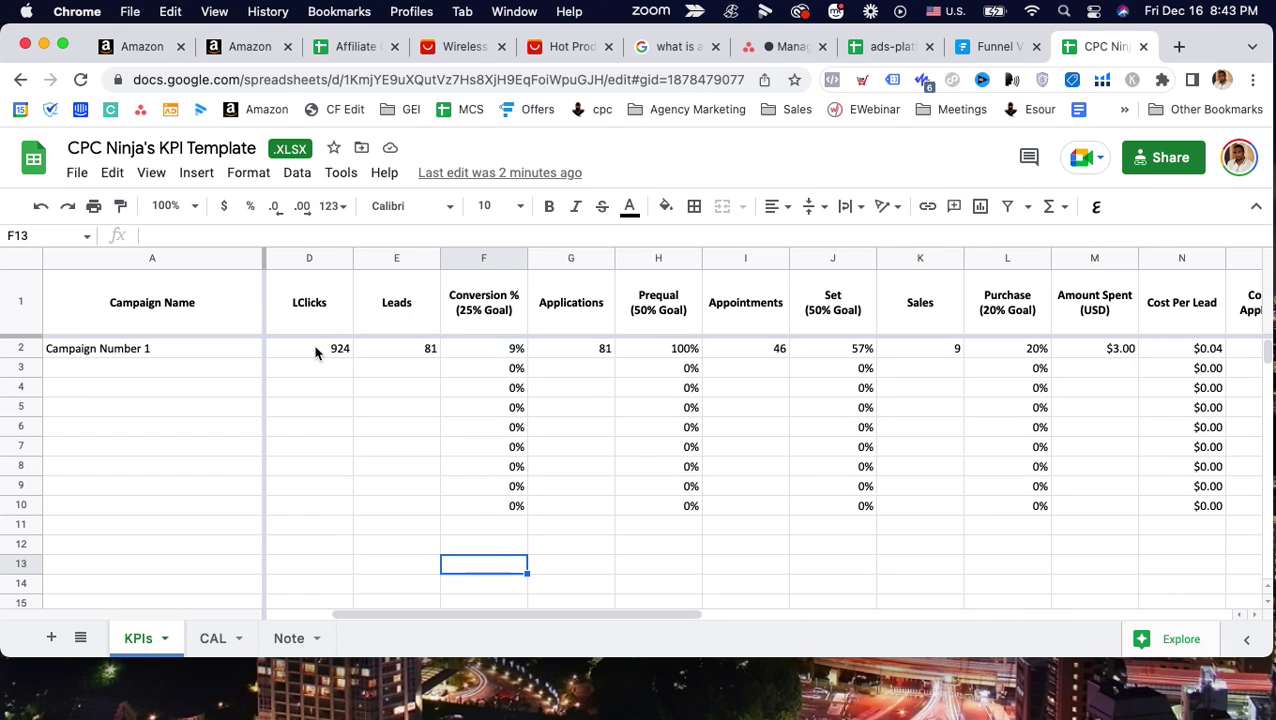
pyautogui.click(1080, 525)
pyautogui.moveTo(1078, 525); pyautogui.dragTo(909, 319)
pyautogui.click(846, 579)
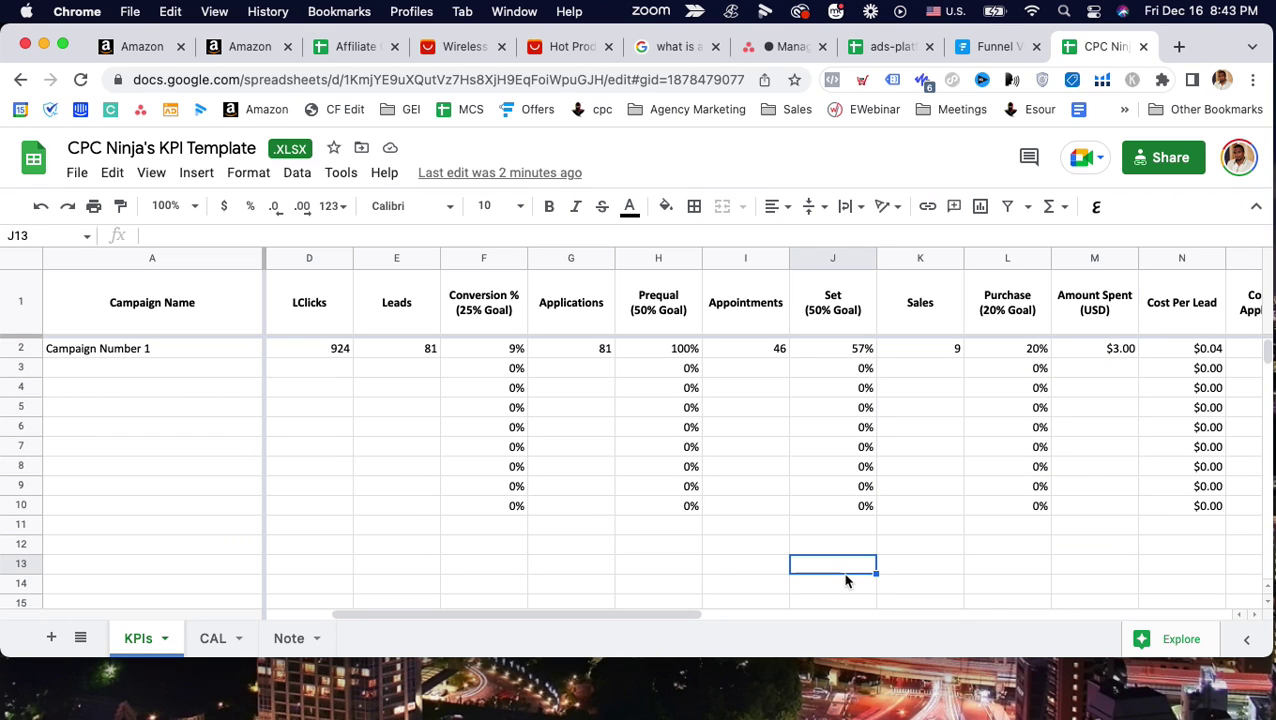